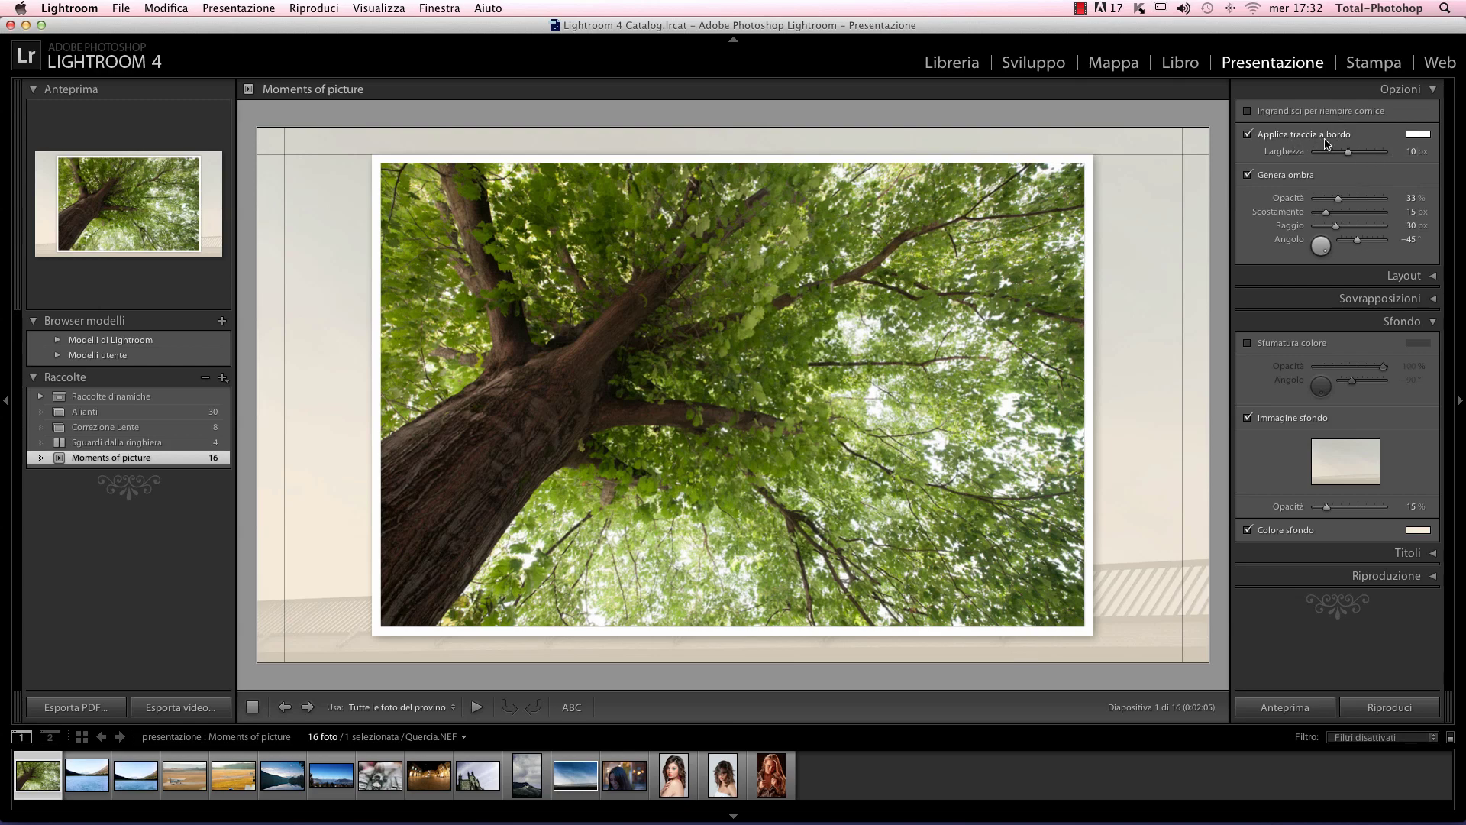
Step: Try 'Ingrandisci per riempire cornice', then turn it off so the tree photo stays uncropped
click(1296, 113)
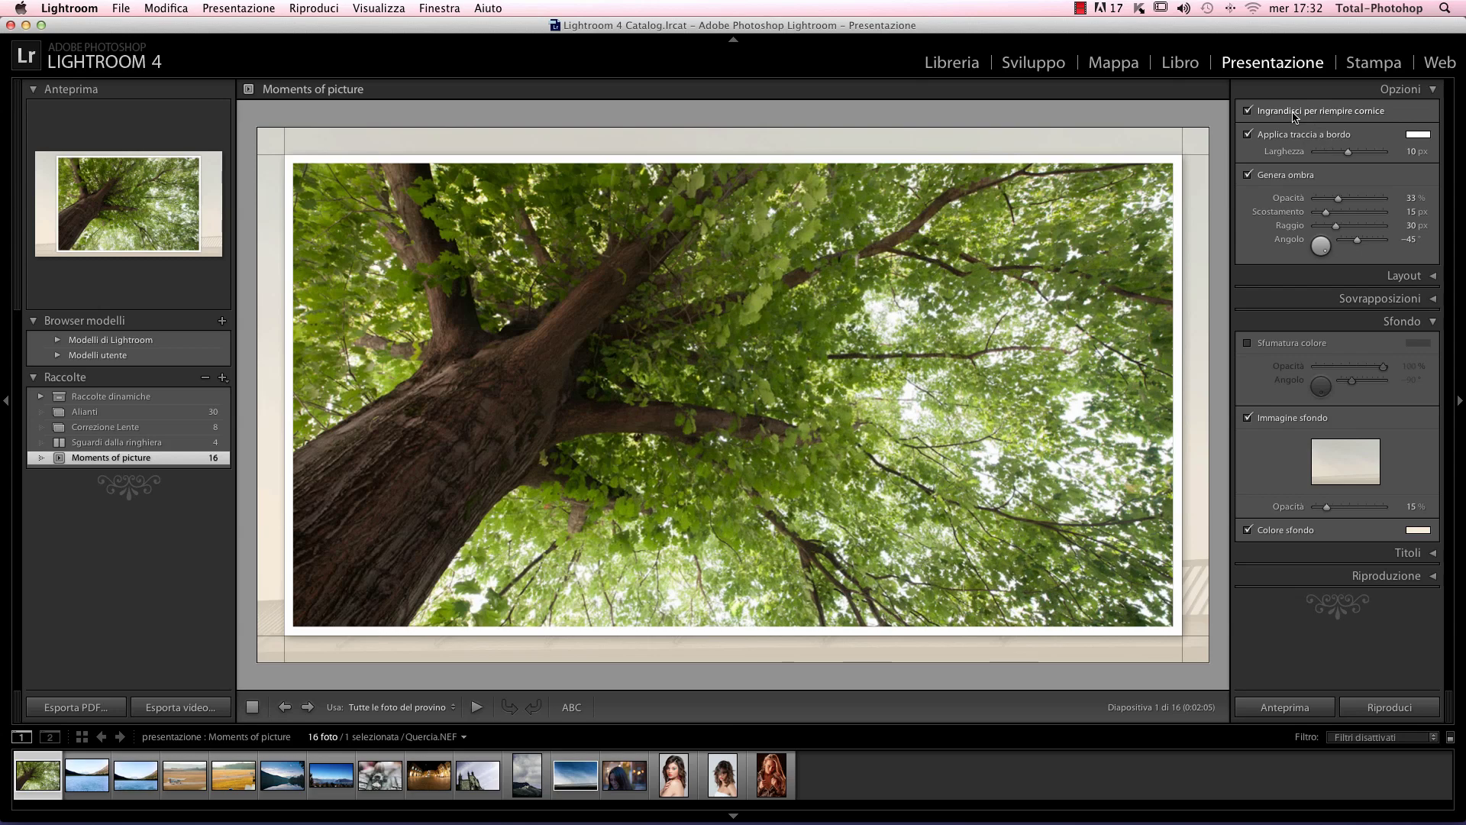
click(1296, 114)
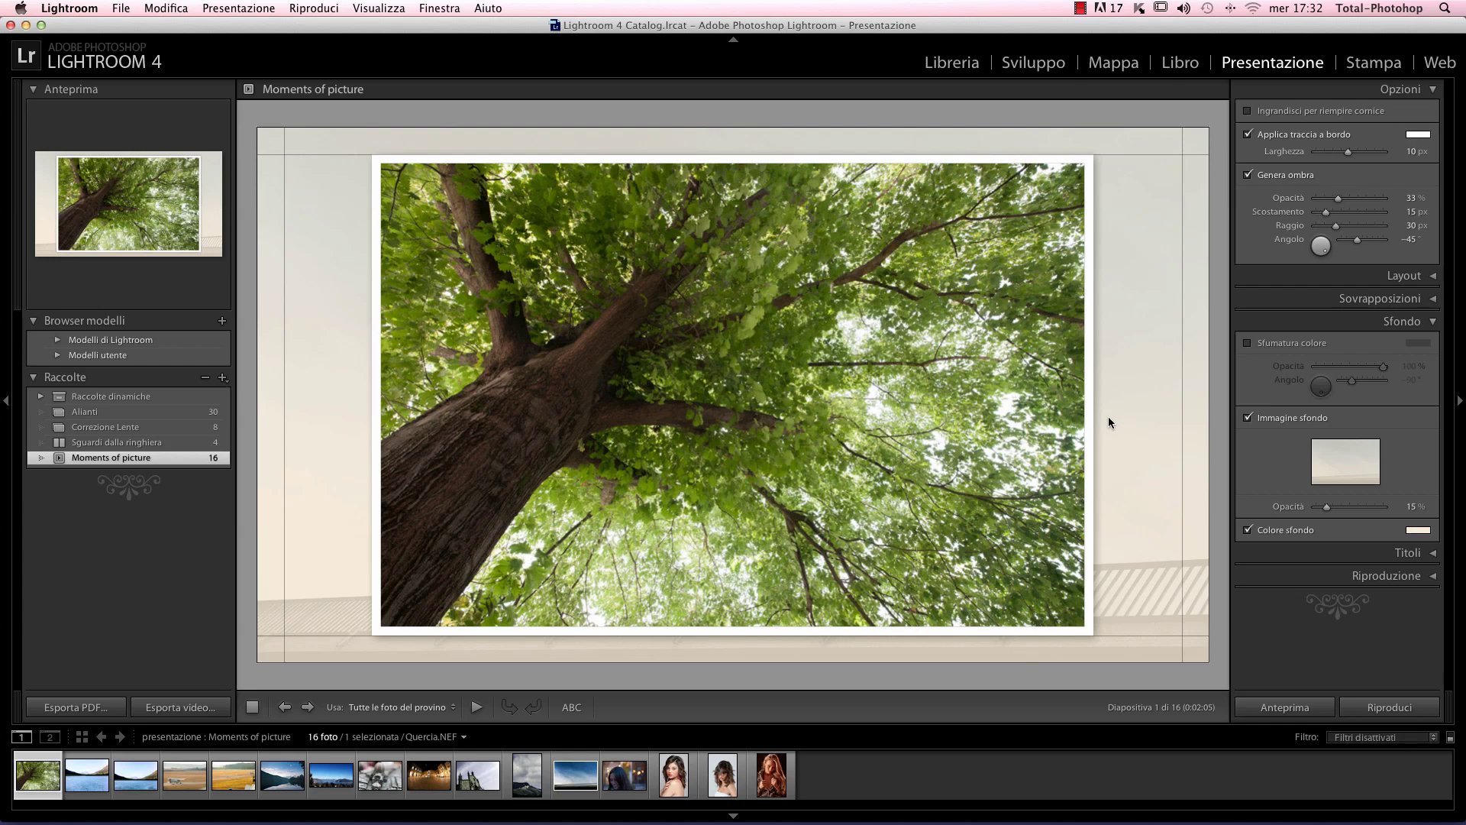
Step: Turn off the 'Immagine sfondo' background picture for a plain cream slide, and show the Layout margins
click(1249, 419)
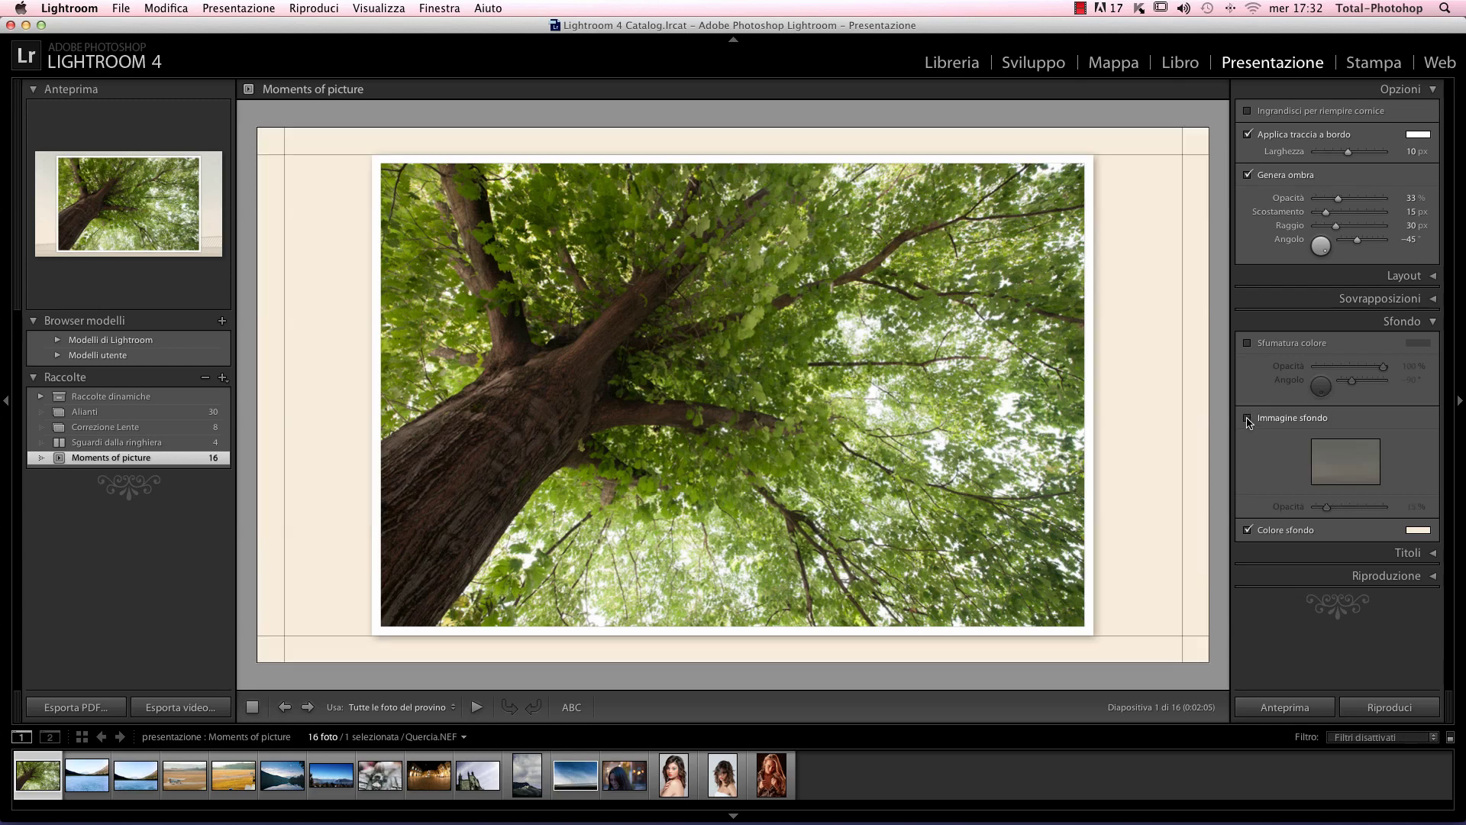
click(1248, 419)
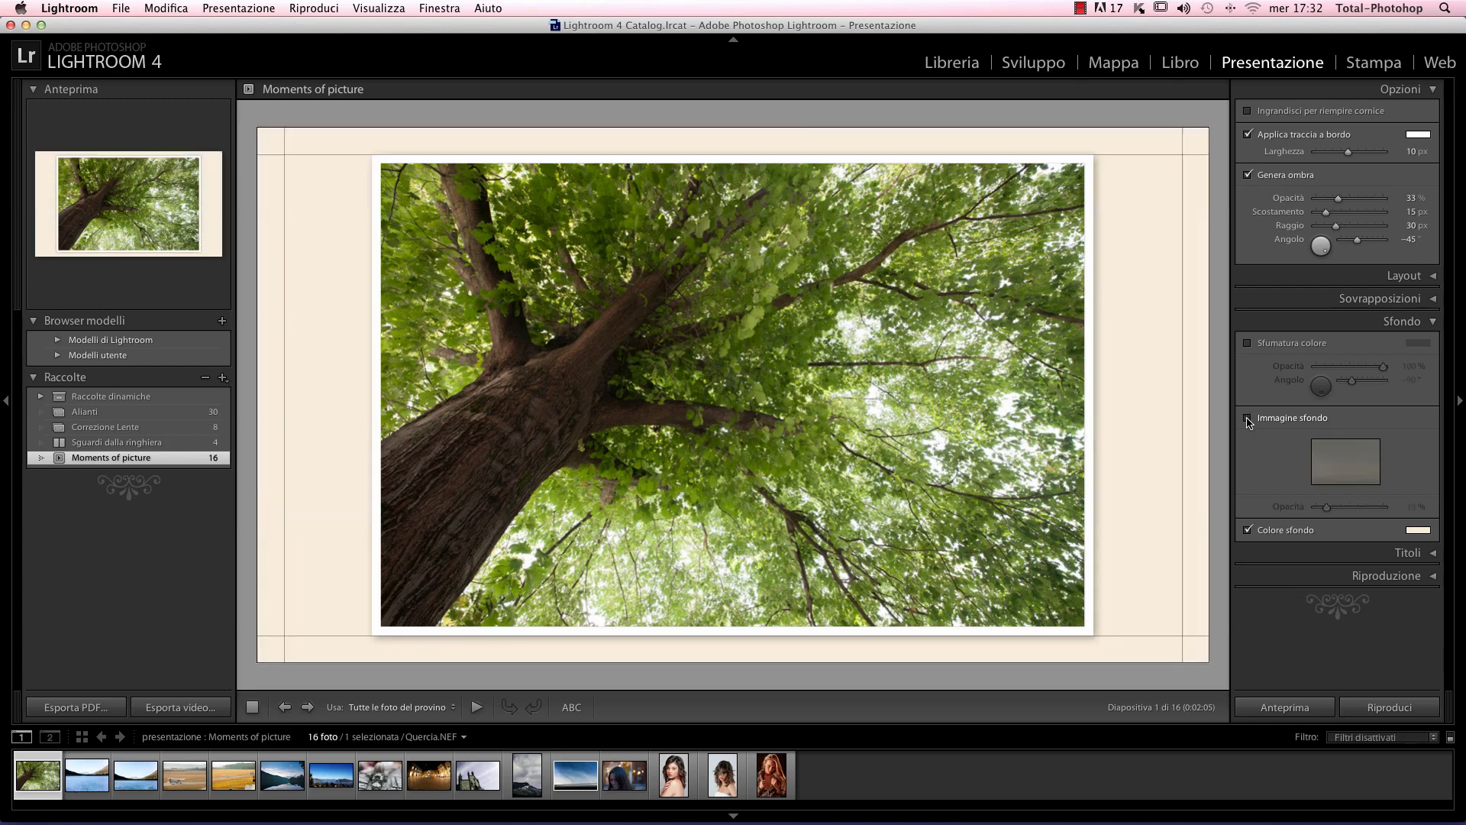
click(1432, 329)
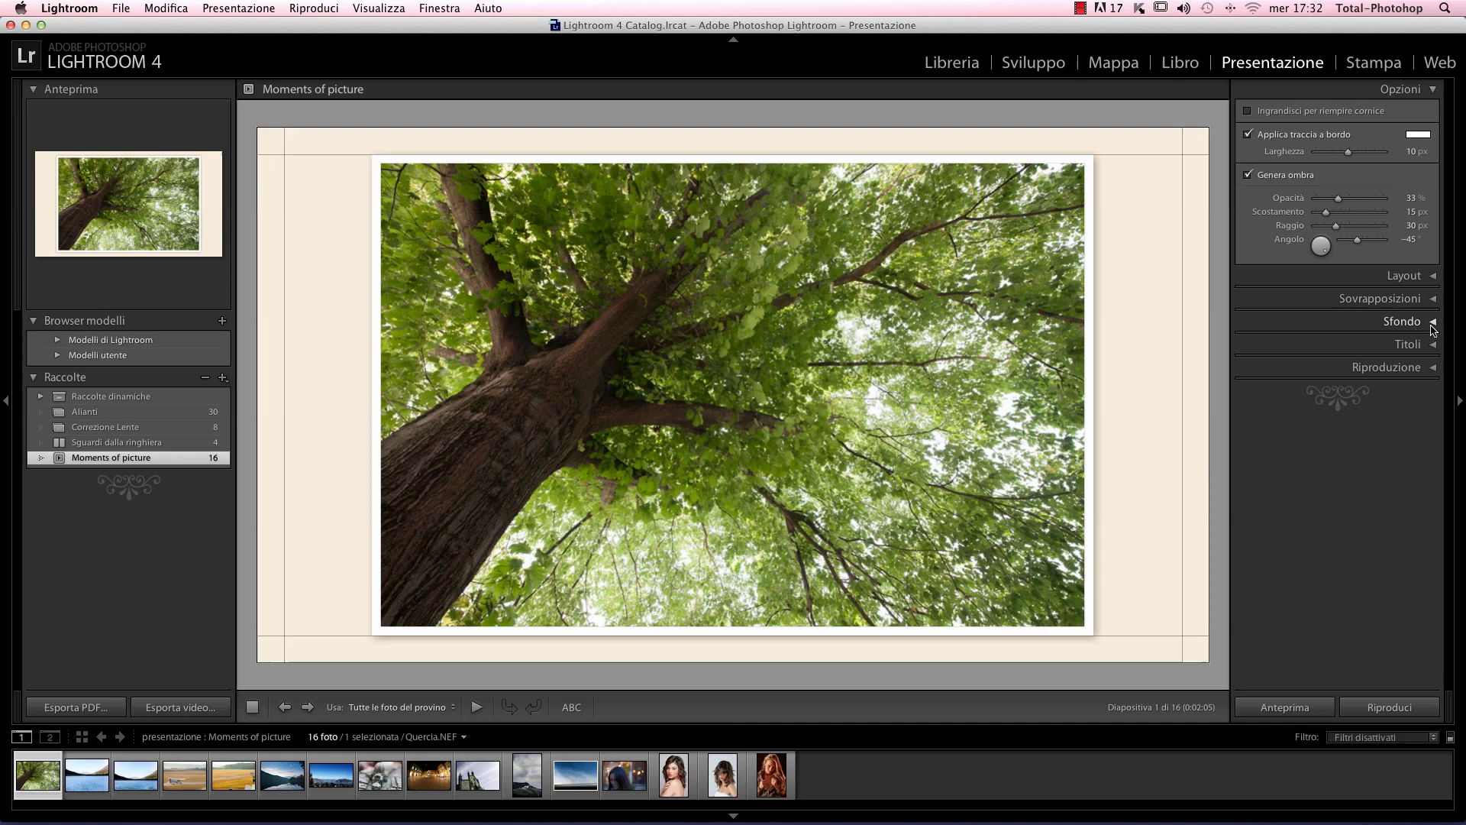
click(1431, 278)
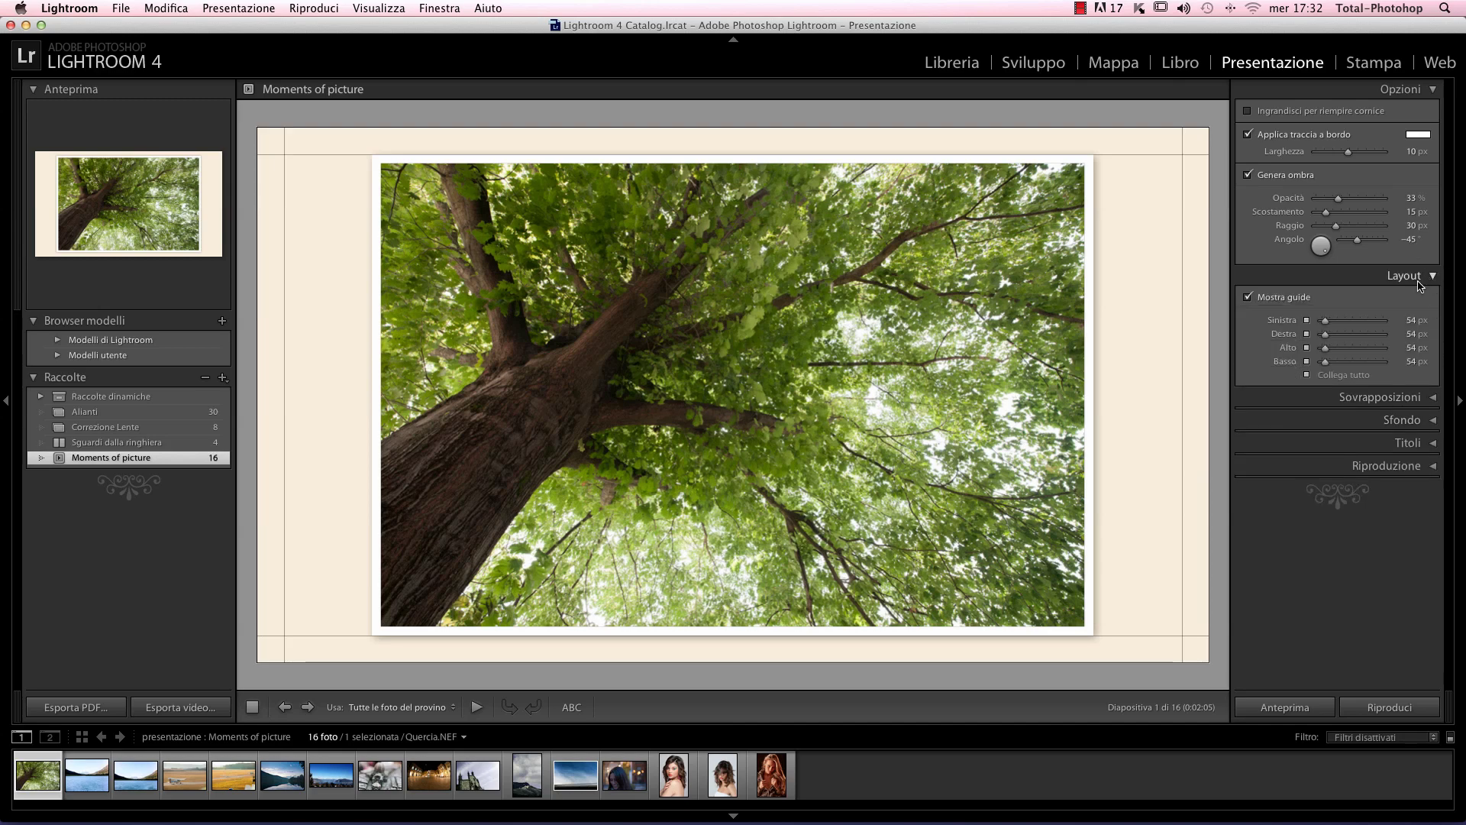
Step: Set all four linked slide margins to 177 px, trying 192 px first
click(1286, 297)
click(1286, 299)
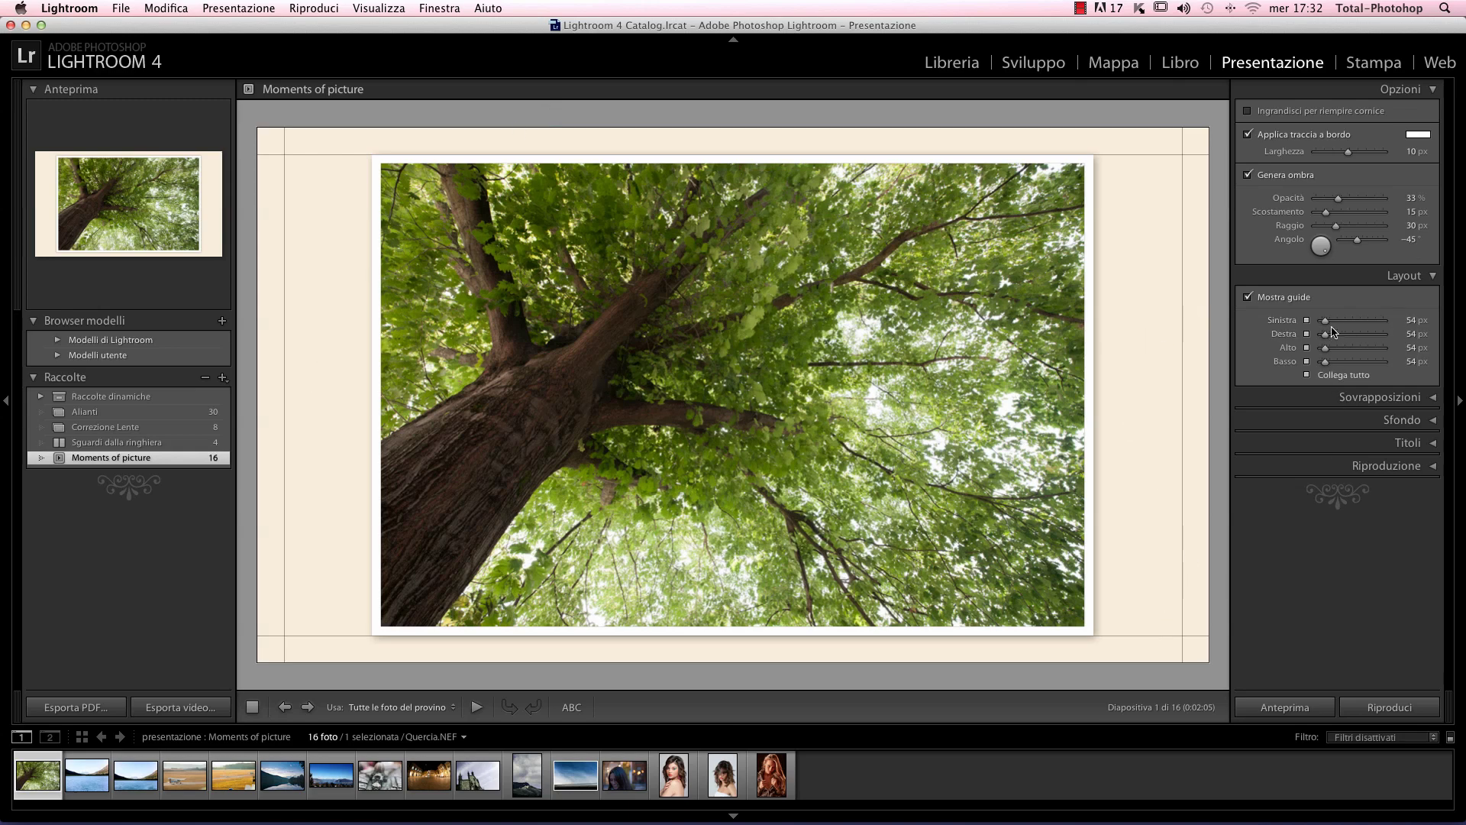
drag(1329, 327, 1336, 326)
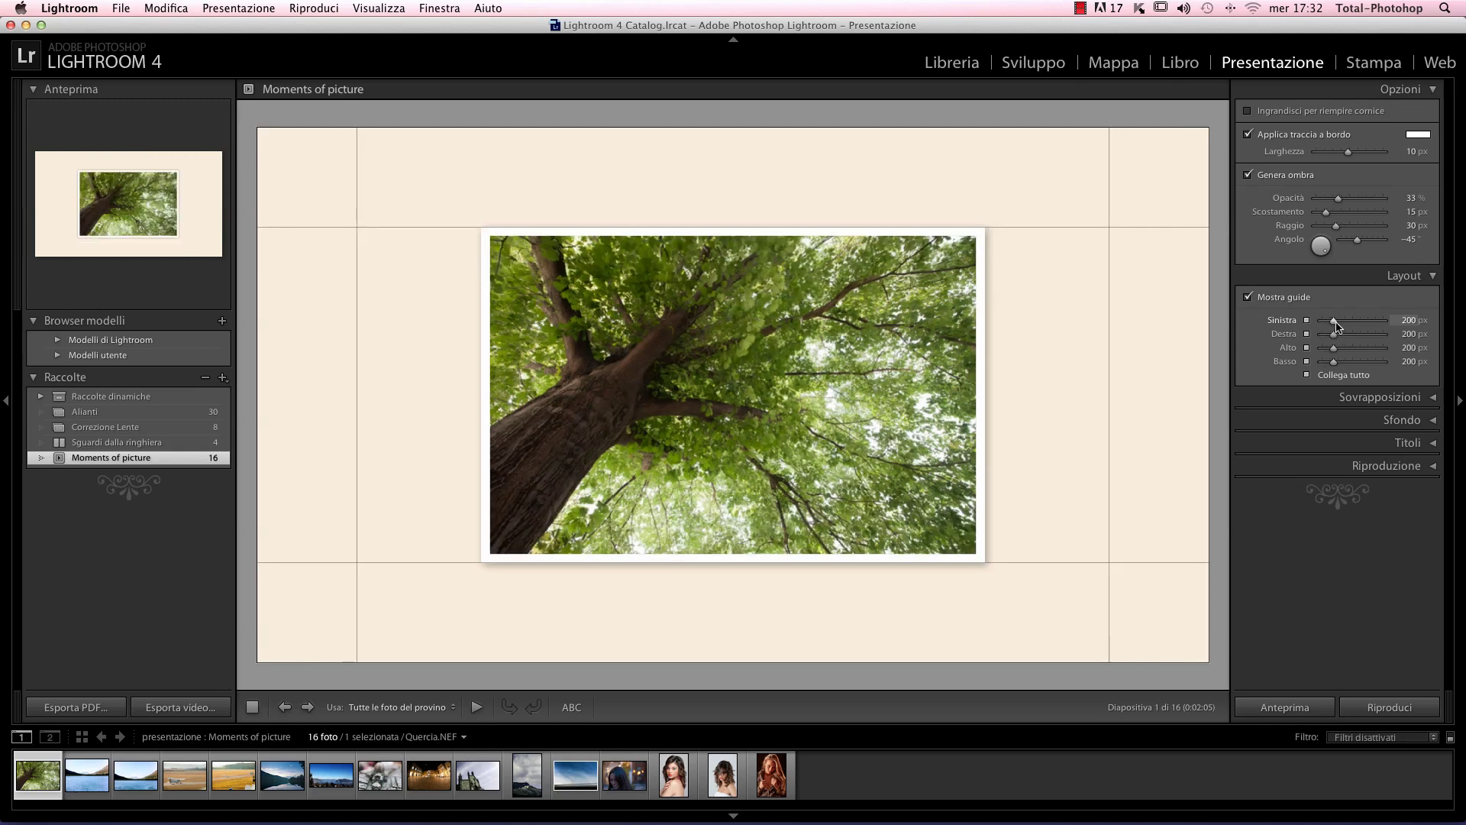
drag(1337, 327, 1346, 324)
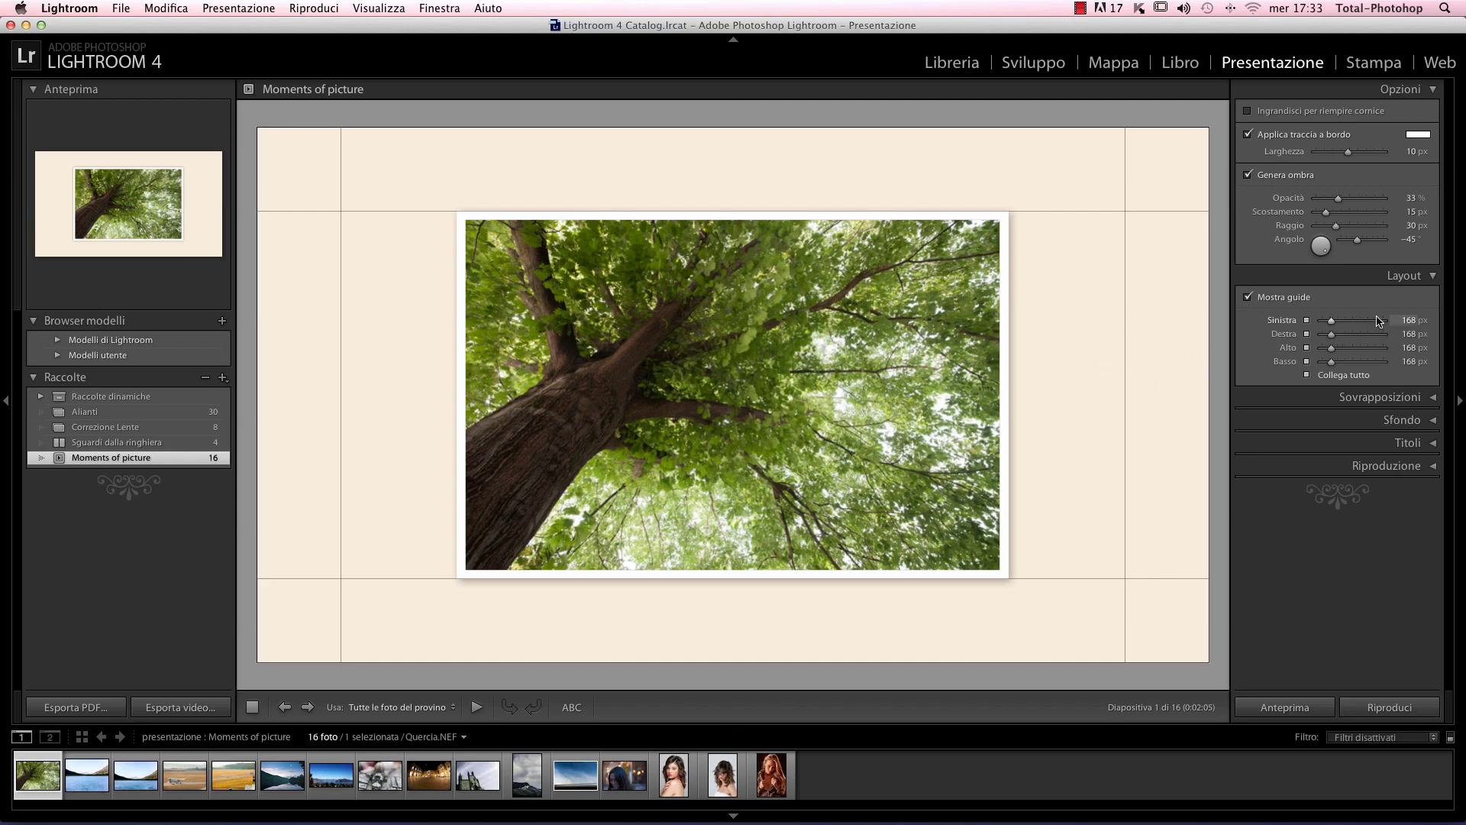
click(1409, 334)
text(192)
key(Return)
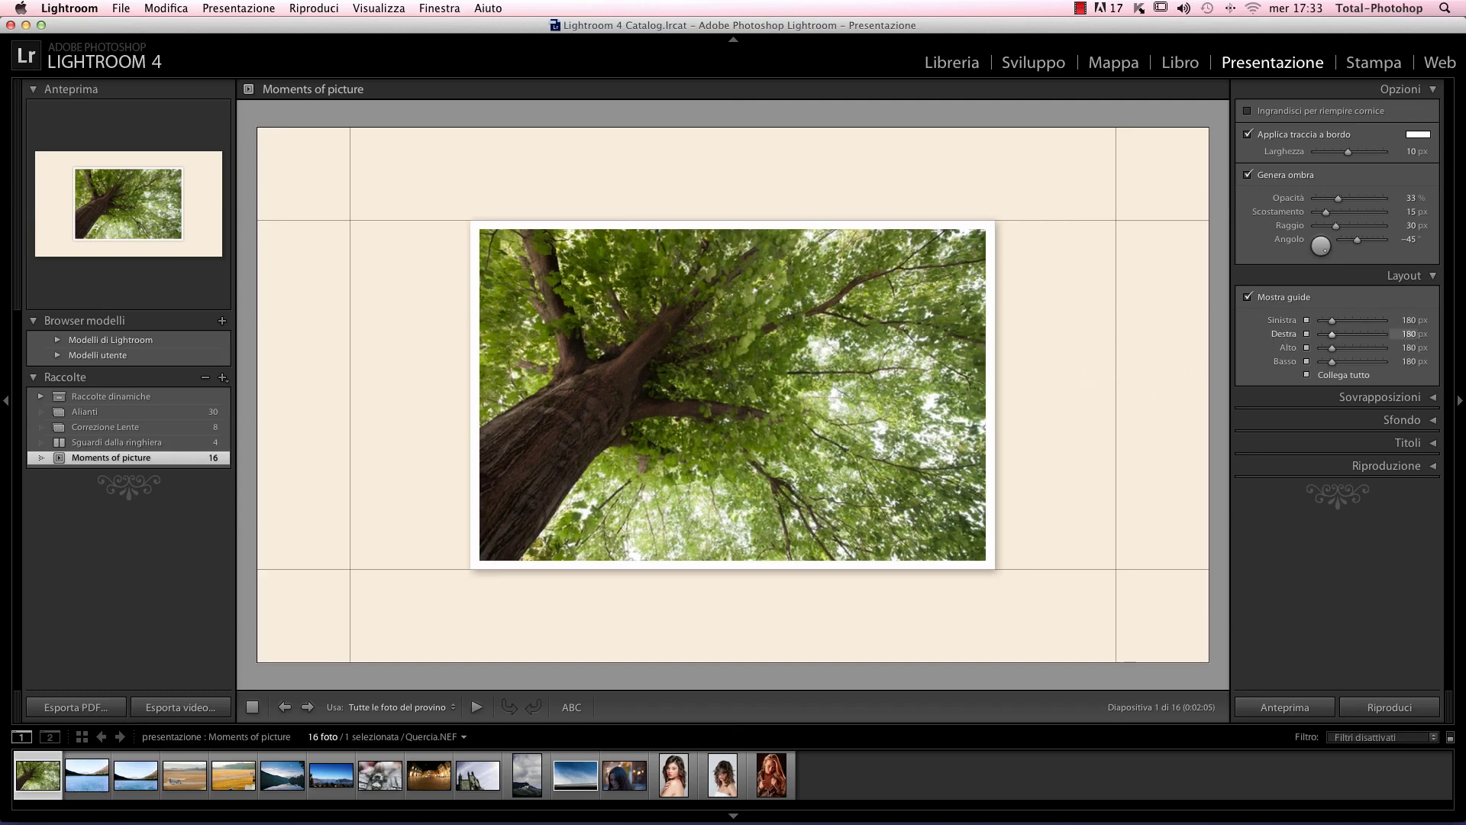
text(177)
key(Return)
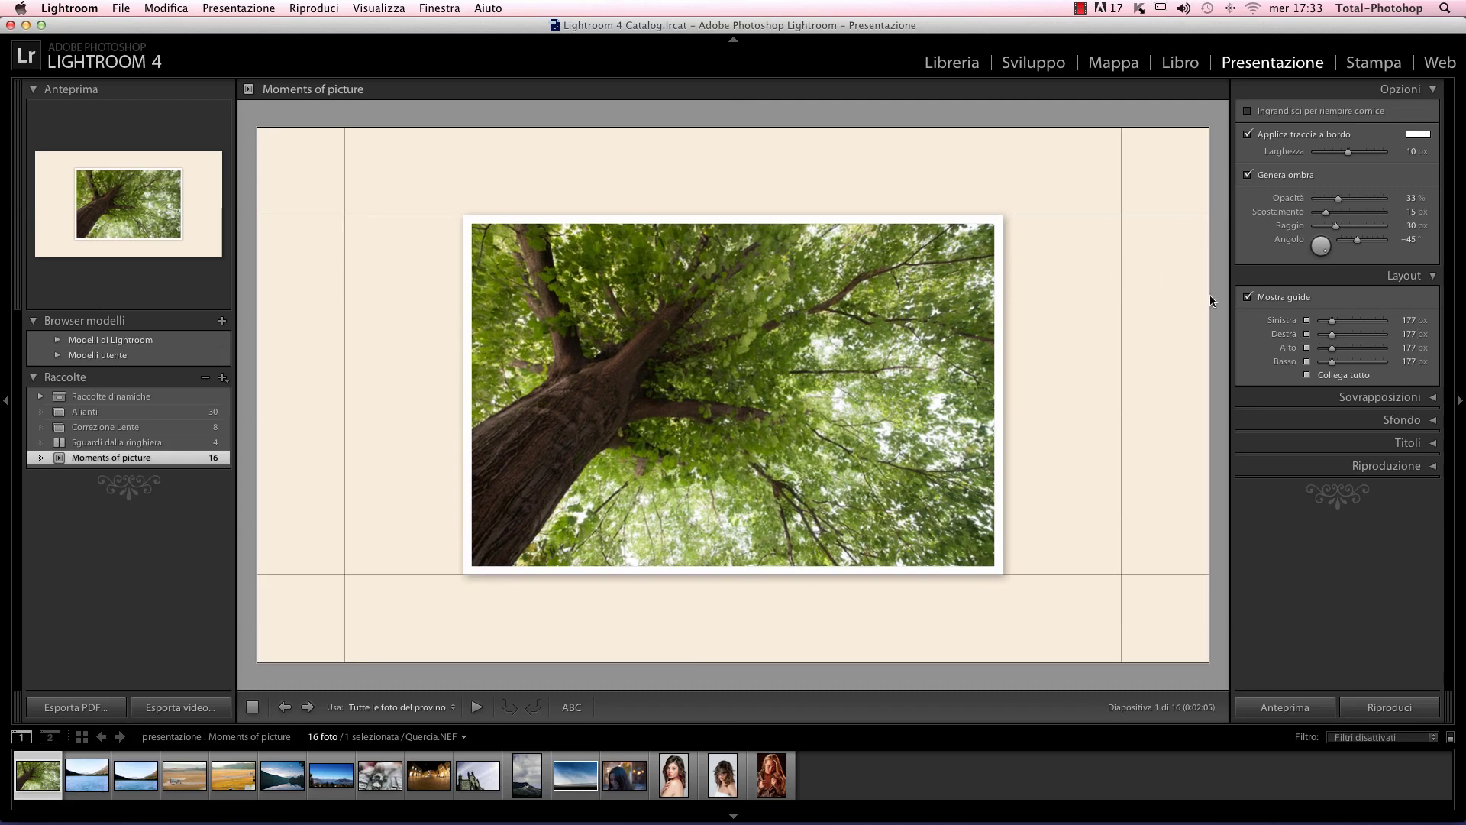
Step: Unlink the margins and set the top to 77 px and bottom to 89 px, sides staying 177 px
click(1306, 375)
drag(1334, 348, 1353, 349)
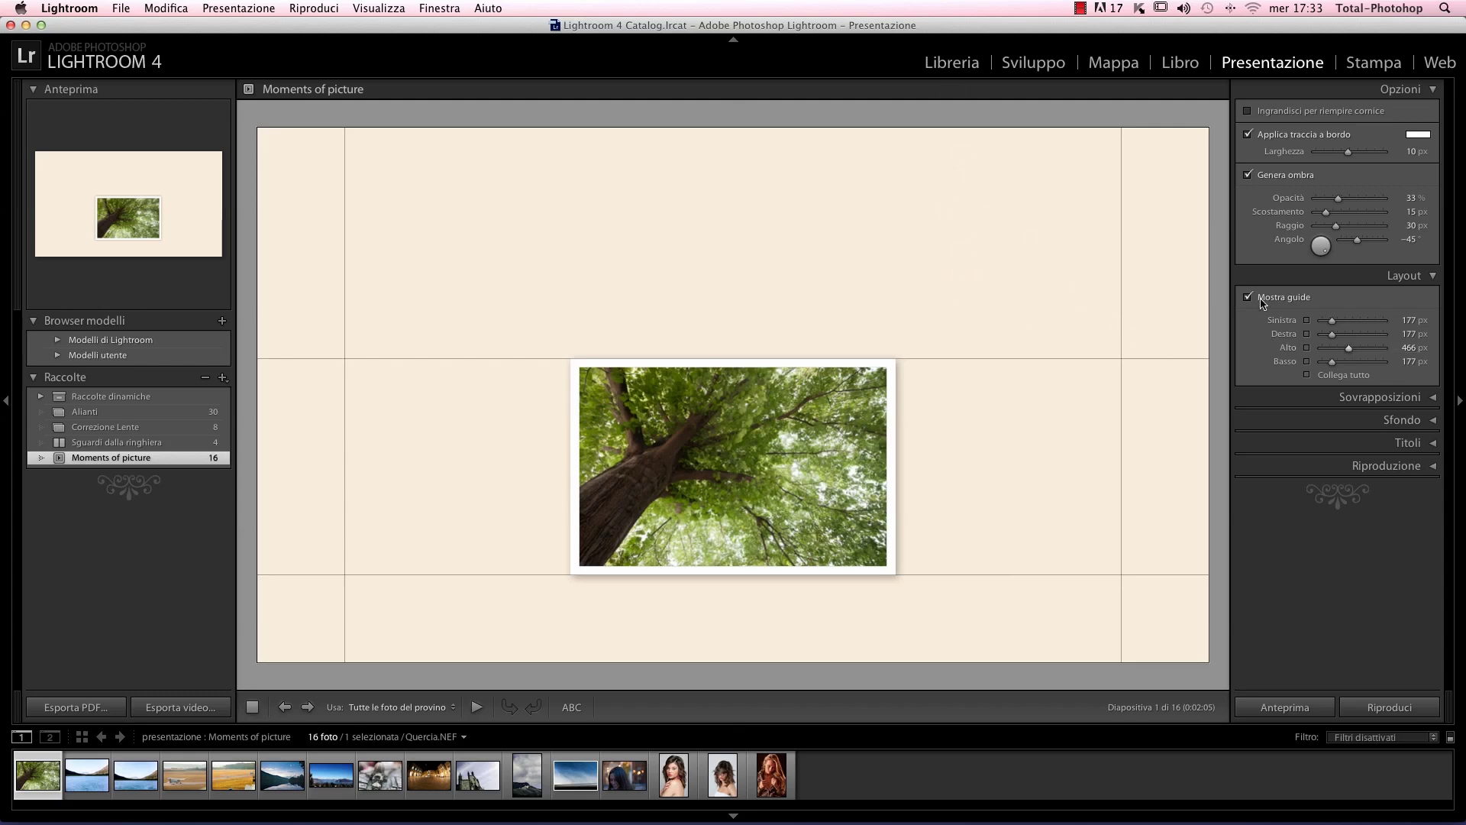
drag(1349, 350, 1327, 362)
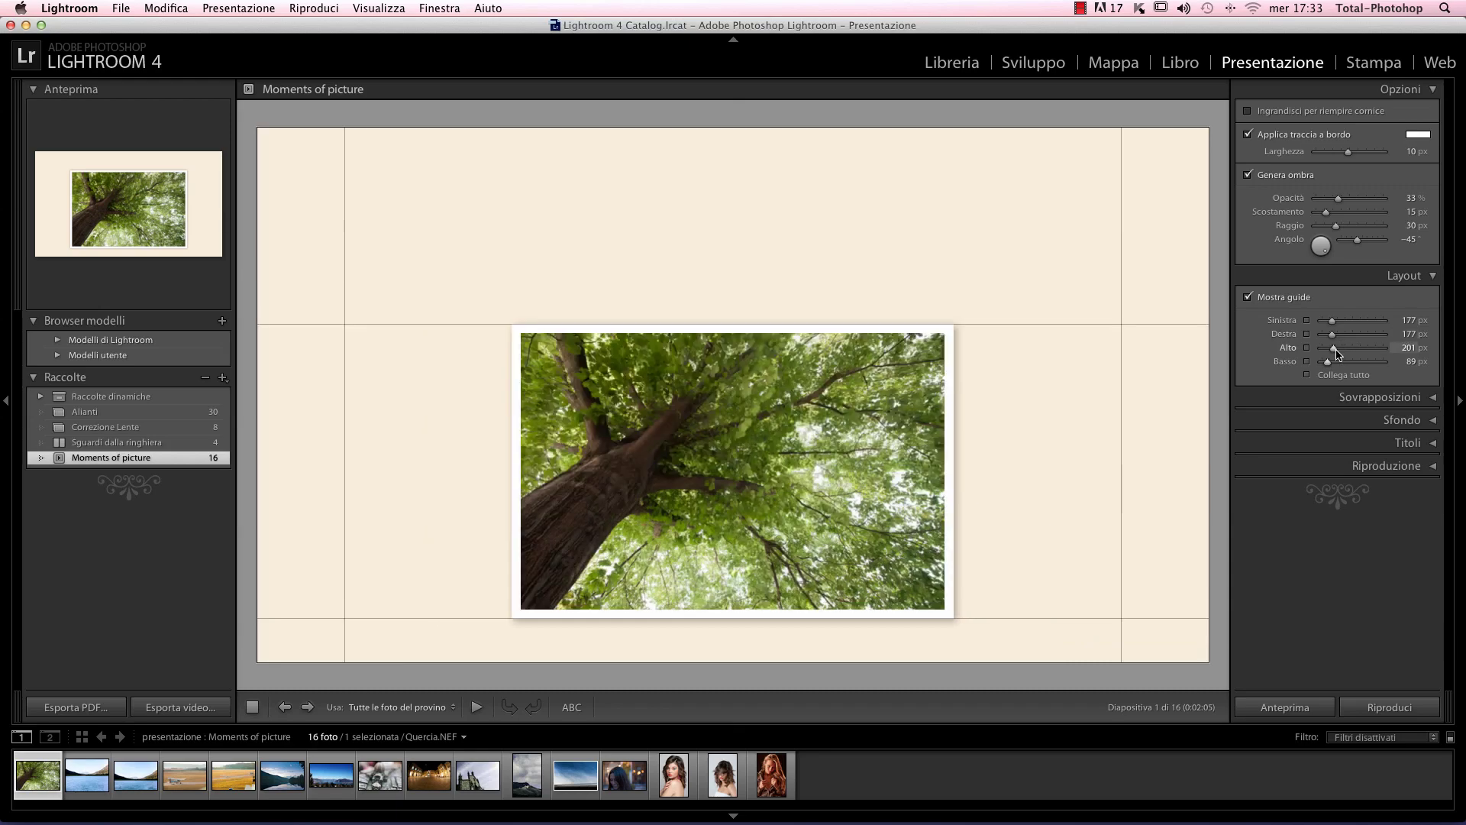
drag(1337, 354, 1331, 354)
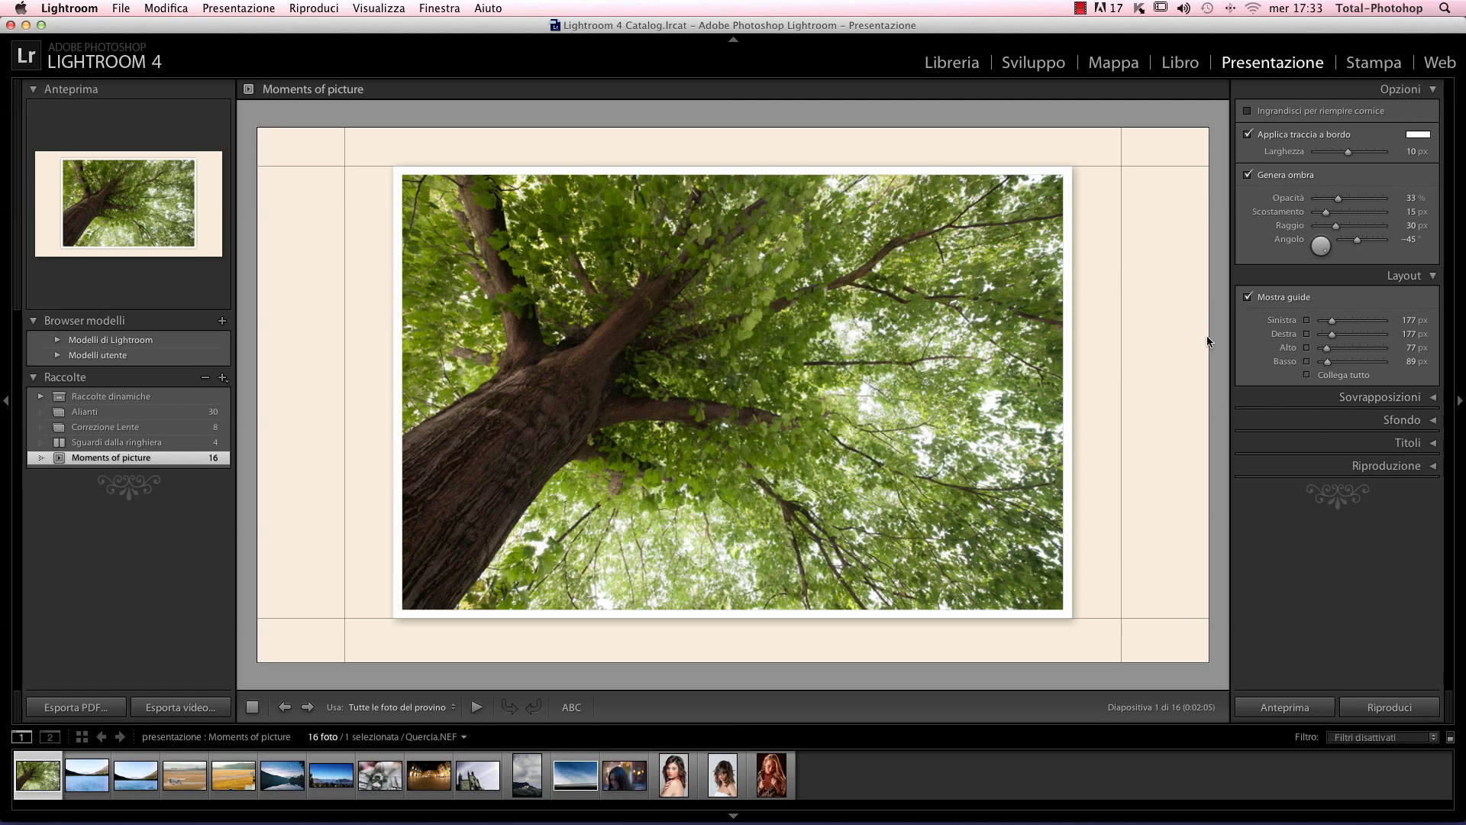
Step: Relink the four margins and set them all to exactly 130 px
click(1308, 376)
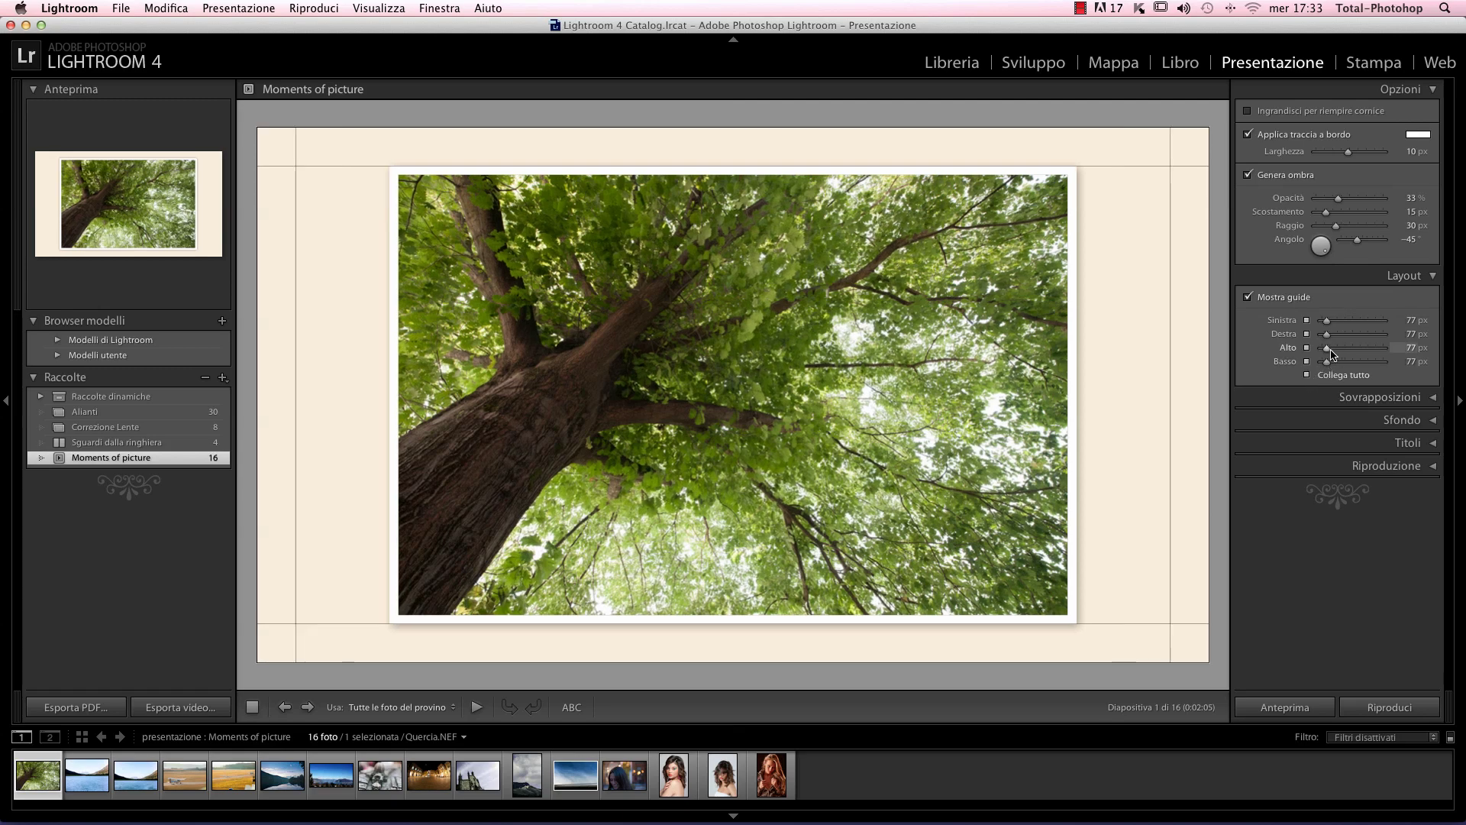
click(1333, 350)
drag(1332, 351, 1326, 351)
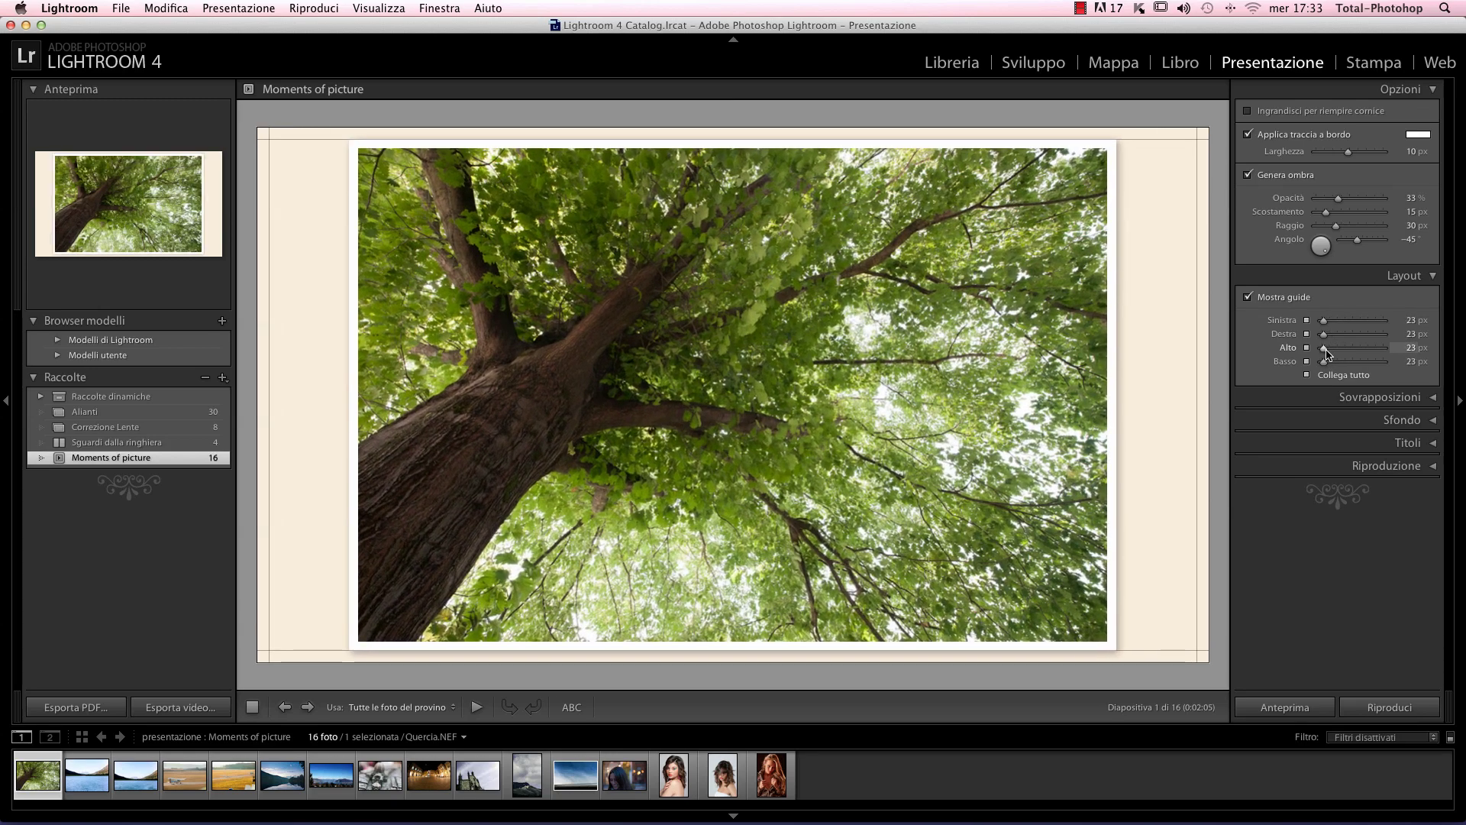
drag(1327, 352, 1333, 351)
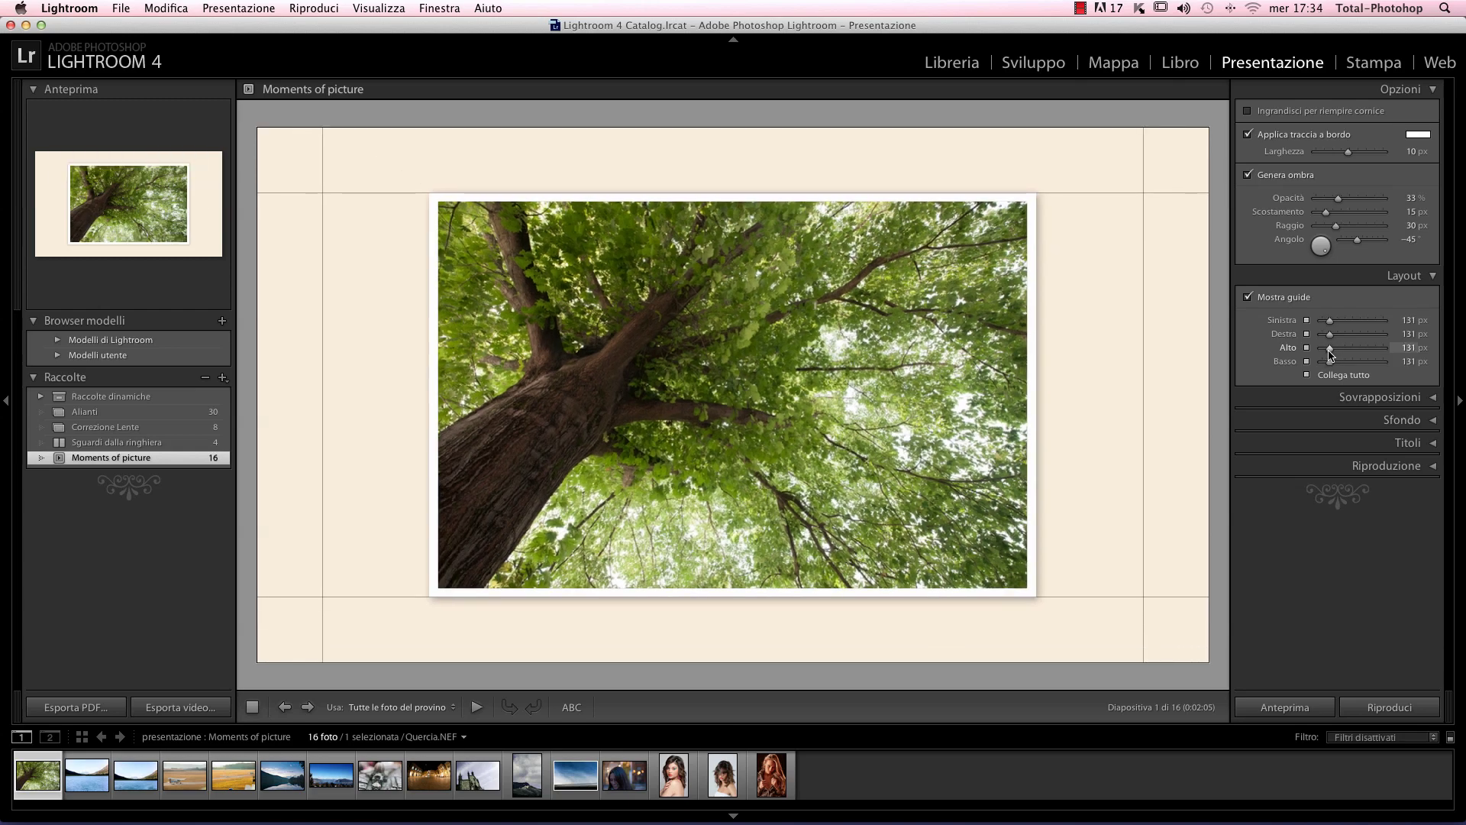
click(1408, 348)
text(130)
key(Tab)
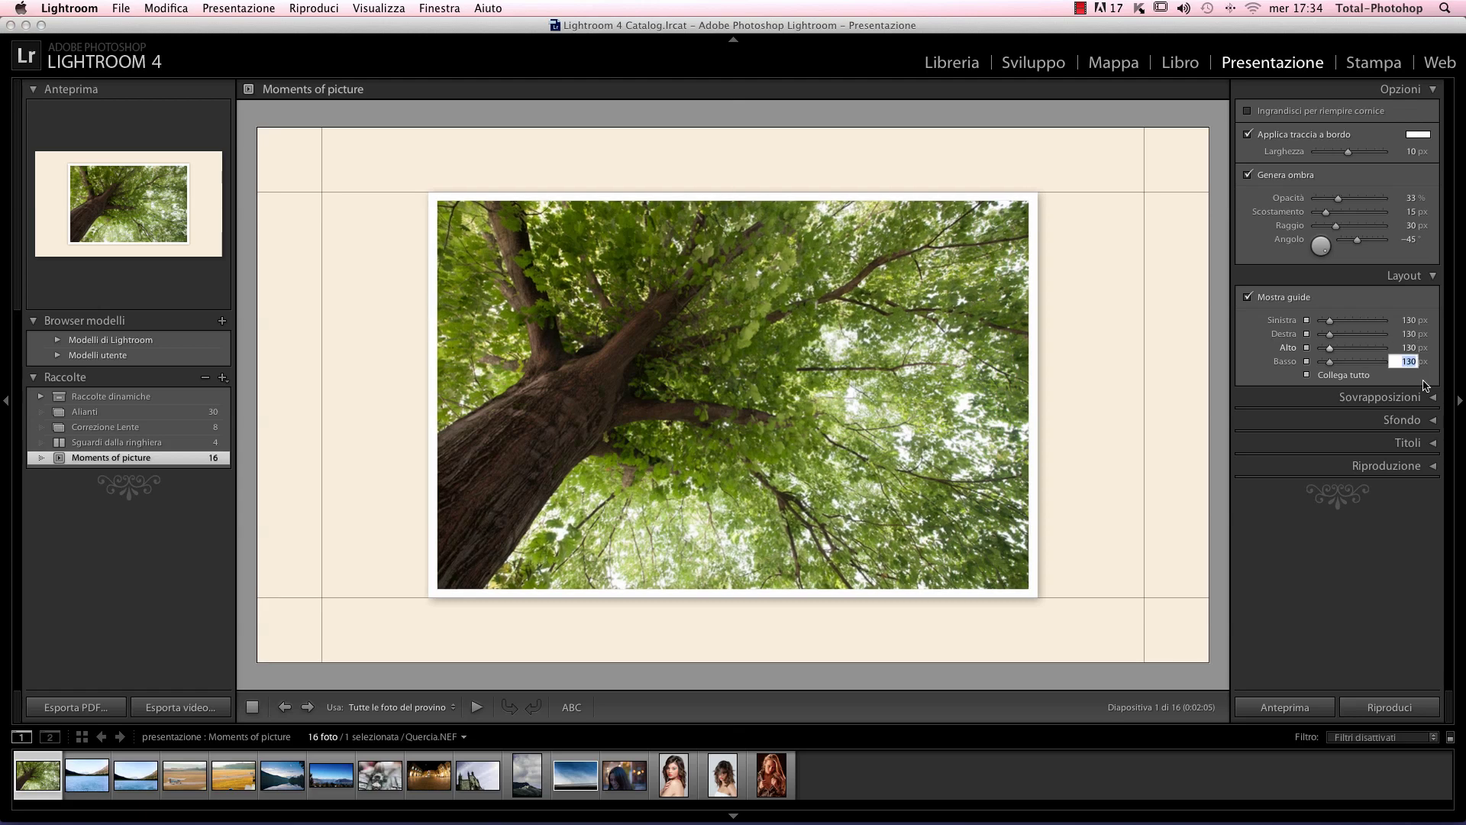
click(1408, 334)
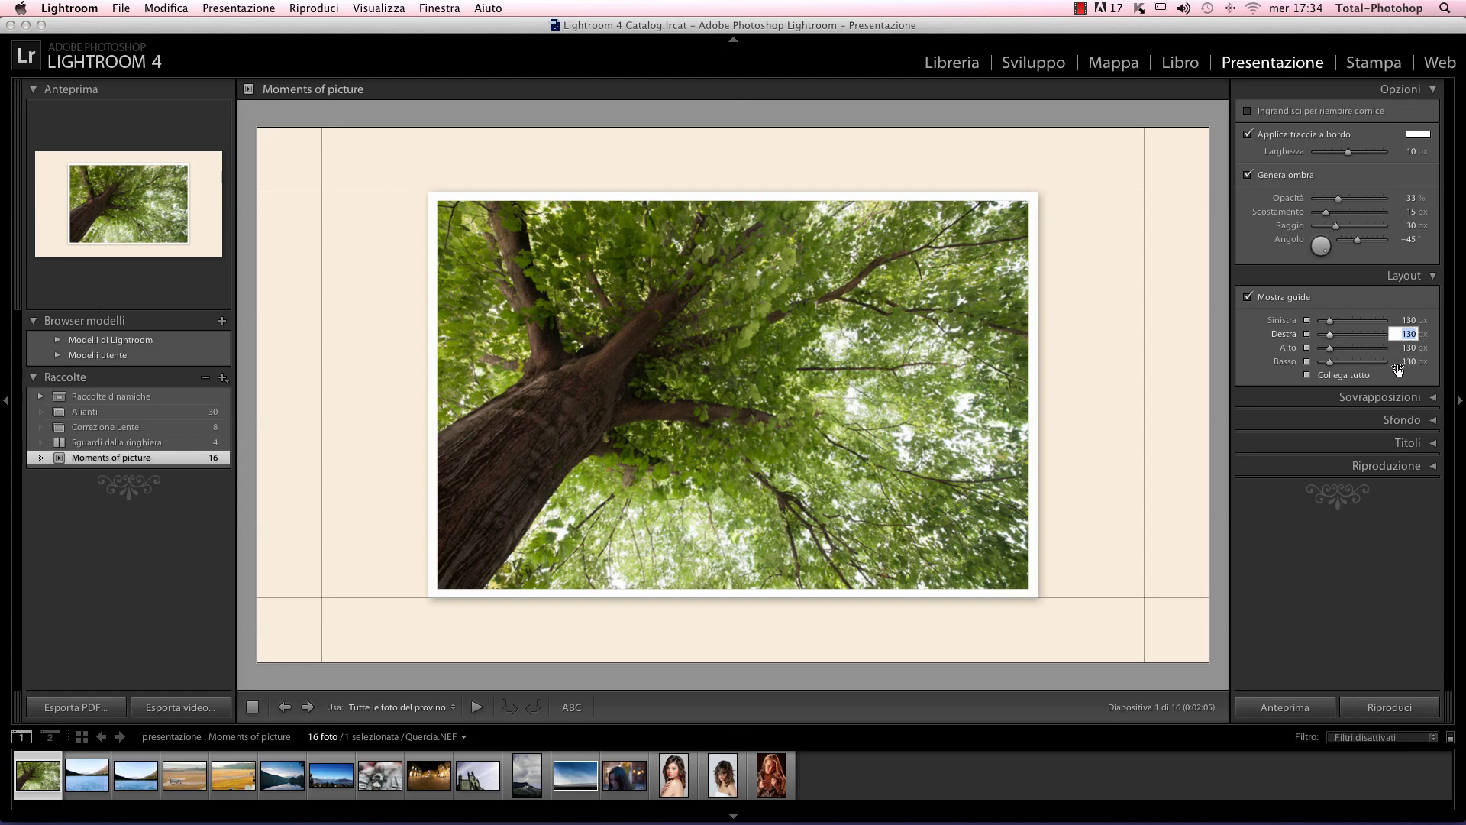
key(Return)
click(1429, 397)
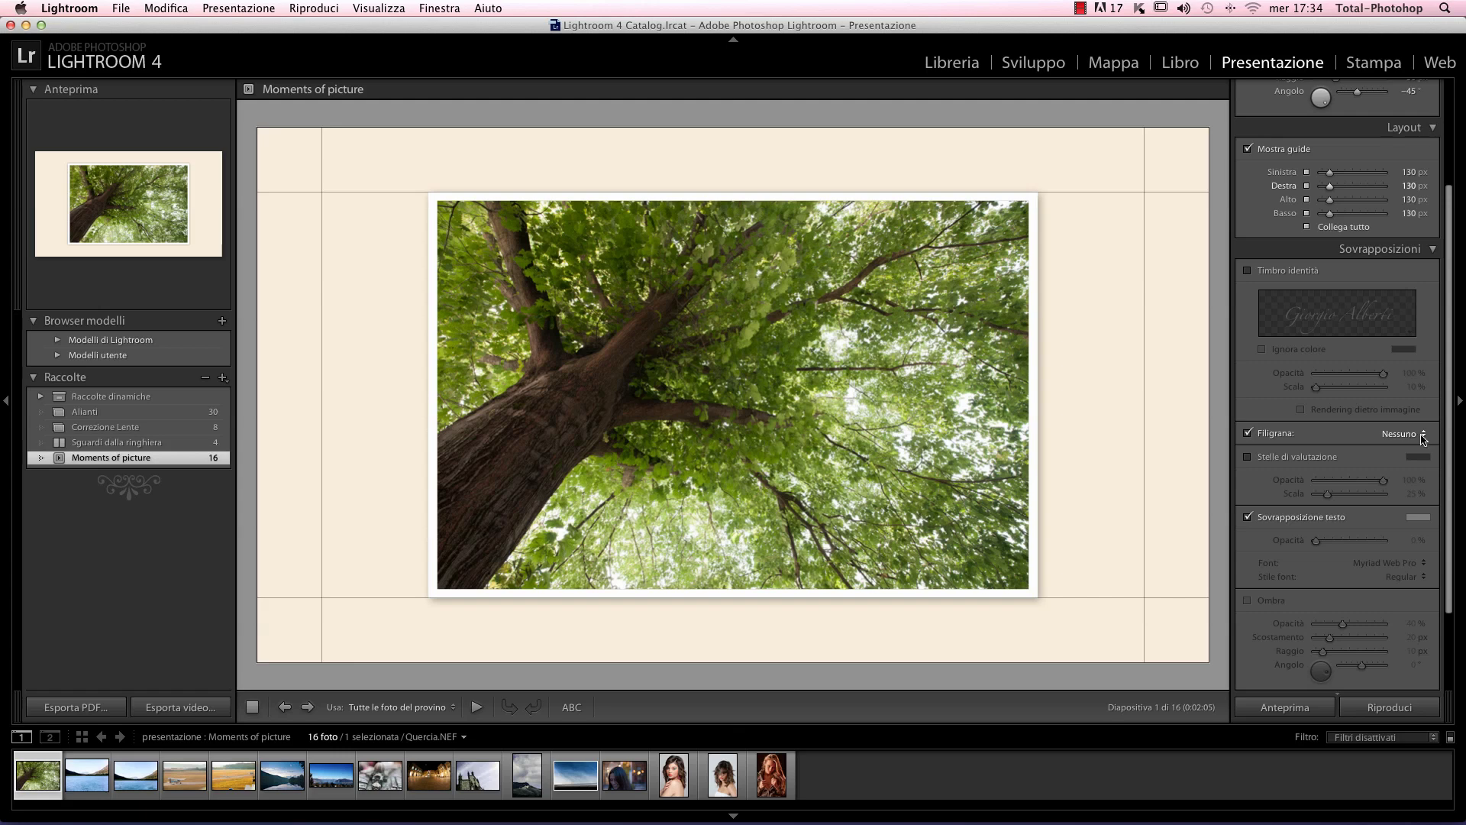
Step: Turn on the 'Timbro identità' signature plate and bring up its edit menu
click(1248, 271)
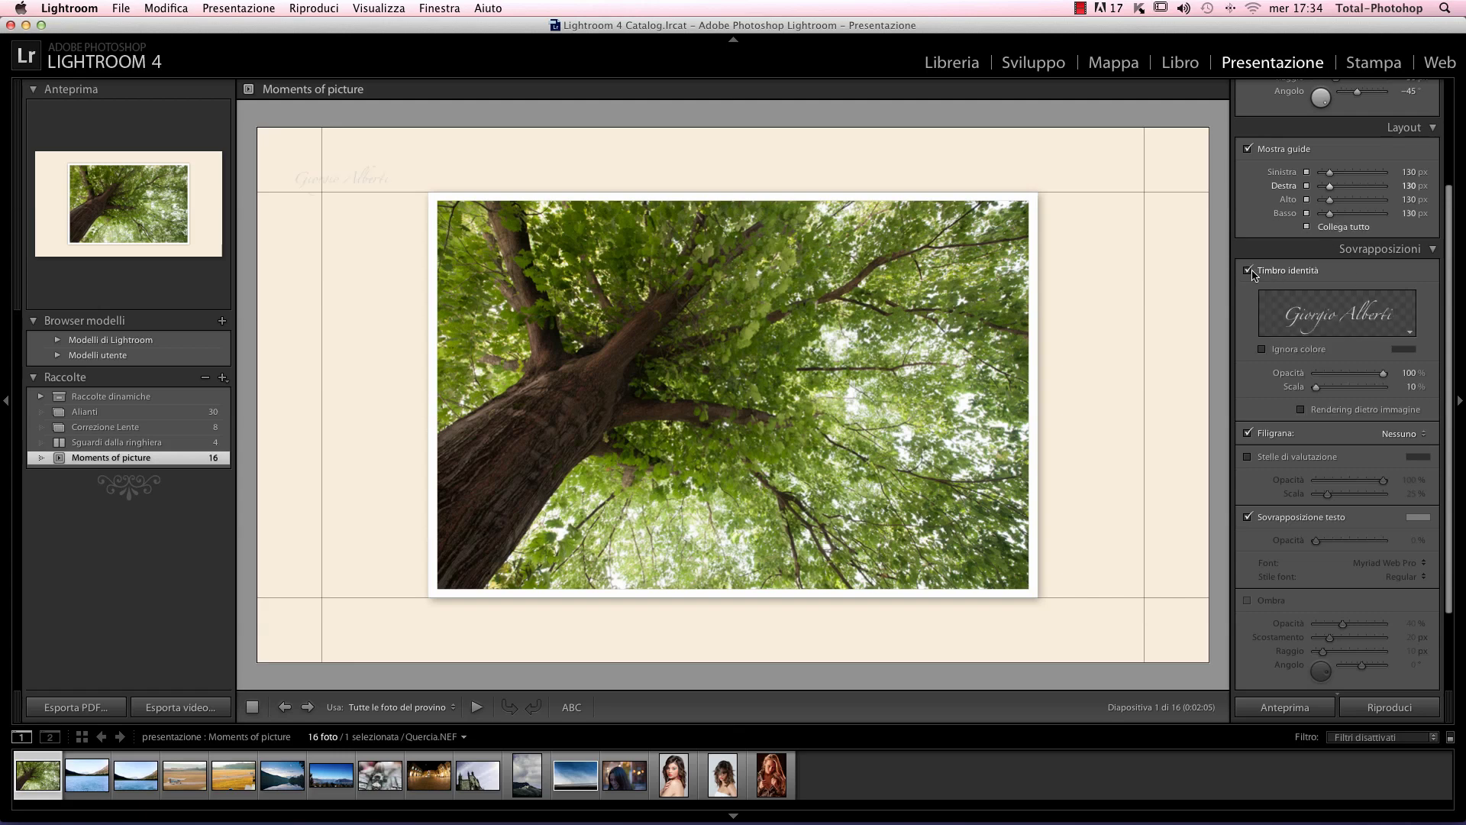
click(1300, 317)
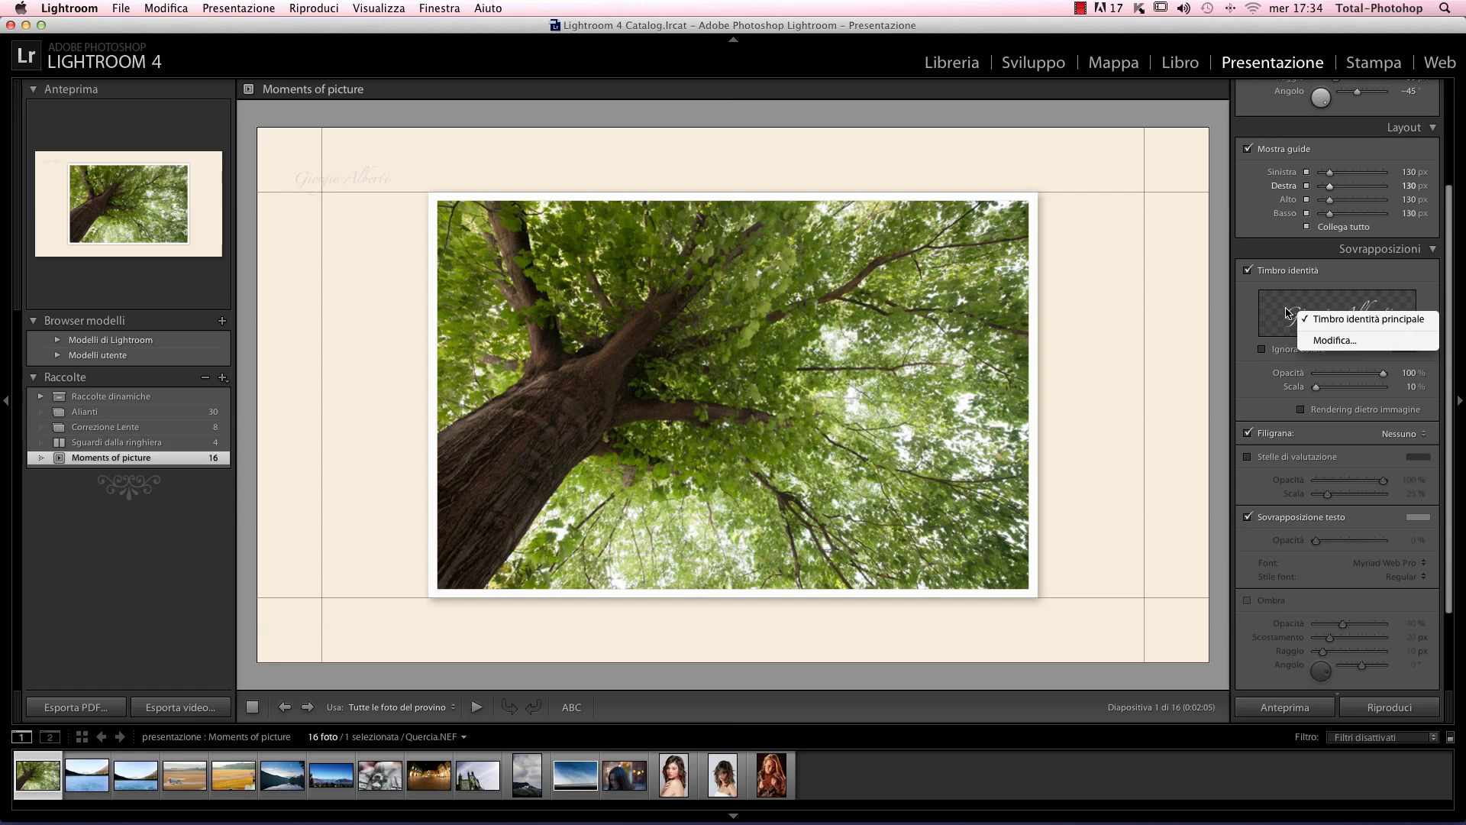
click(1286, 313)
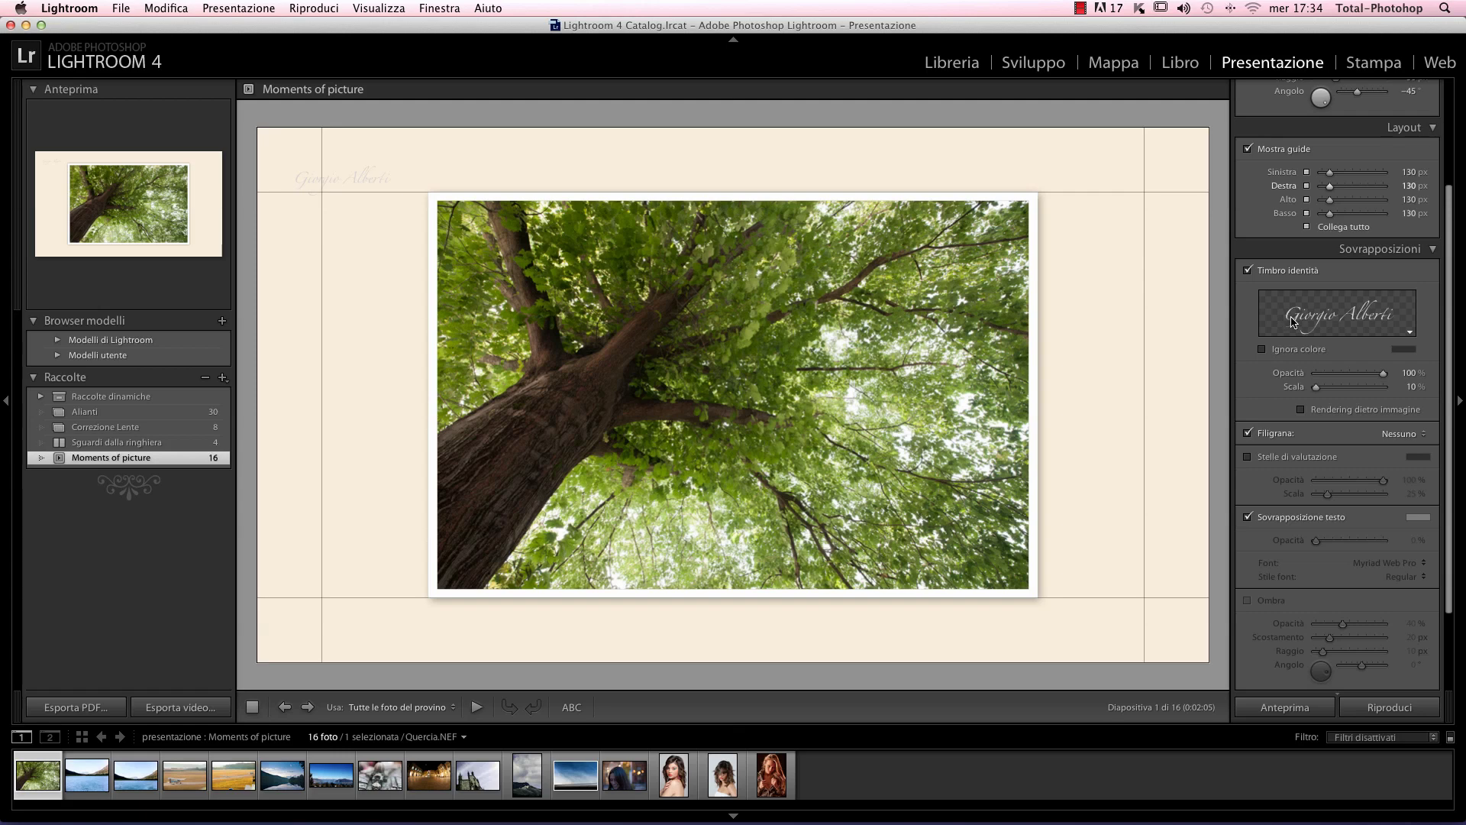
click(1293, 321)
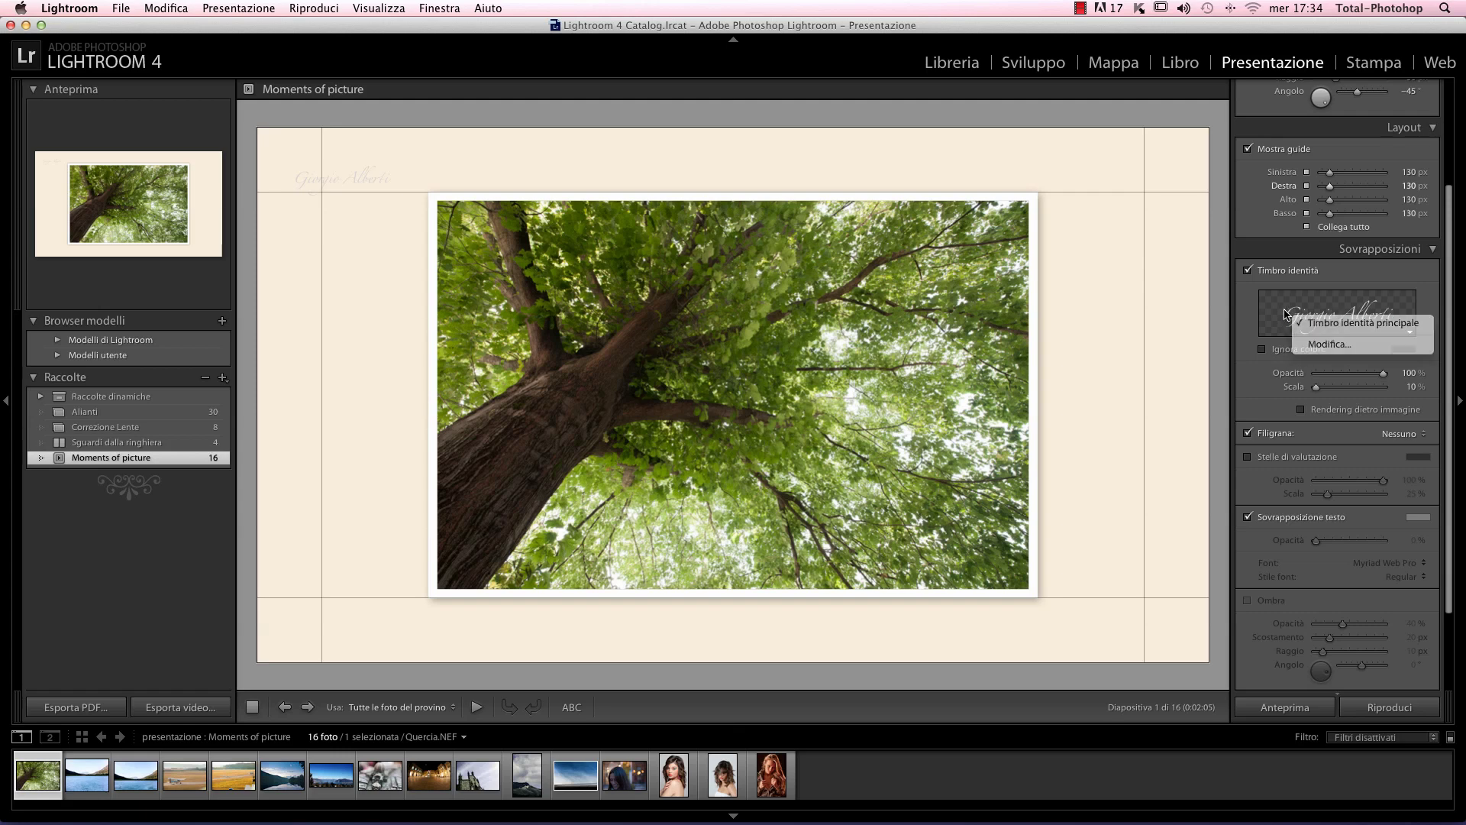
click(1286, 314)
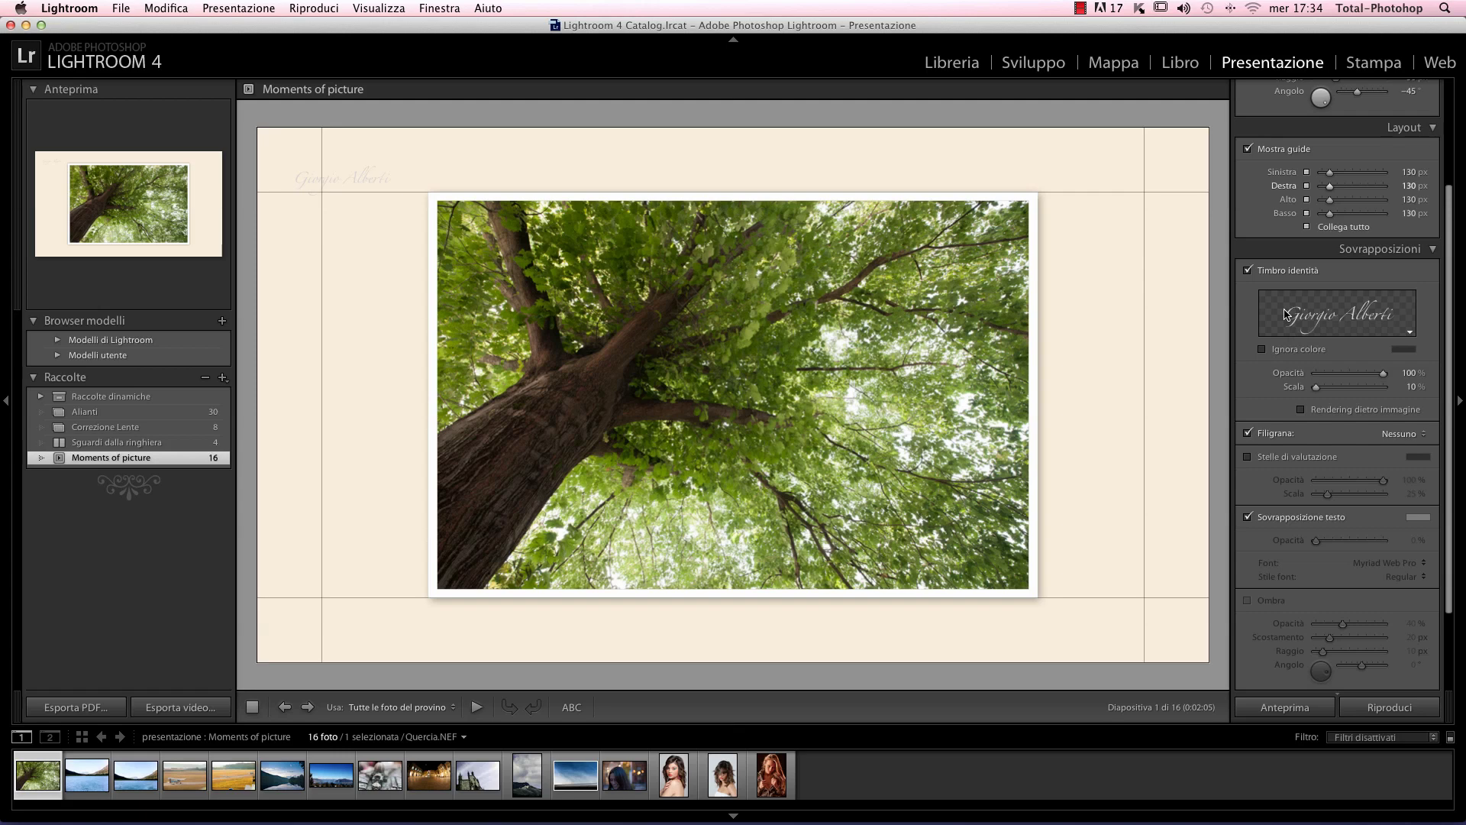
click(1287, 314)
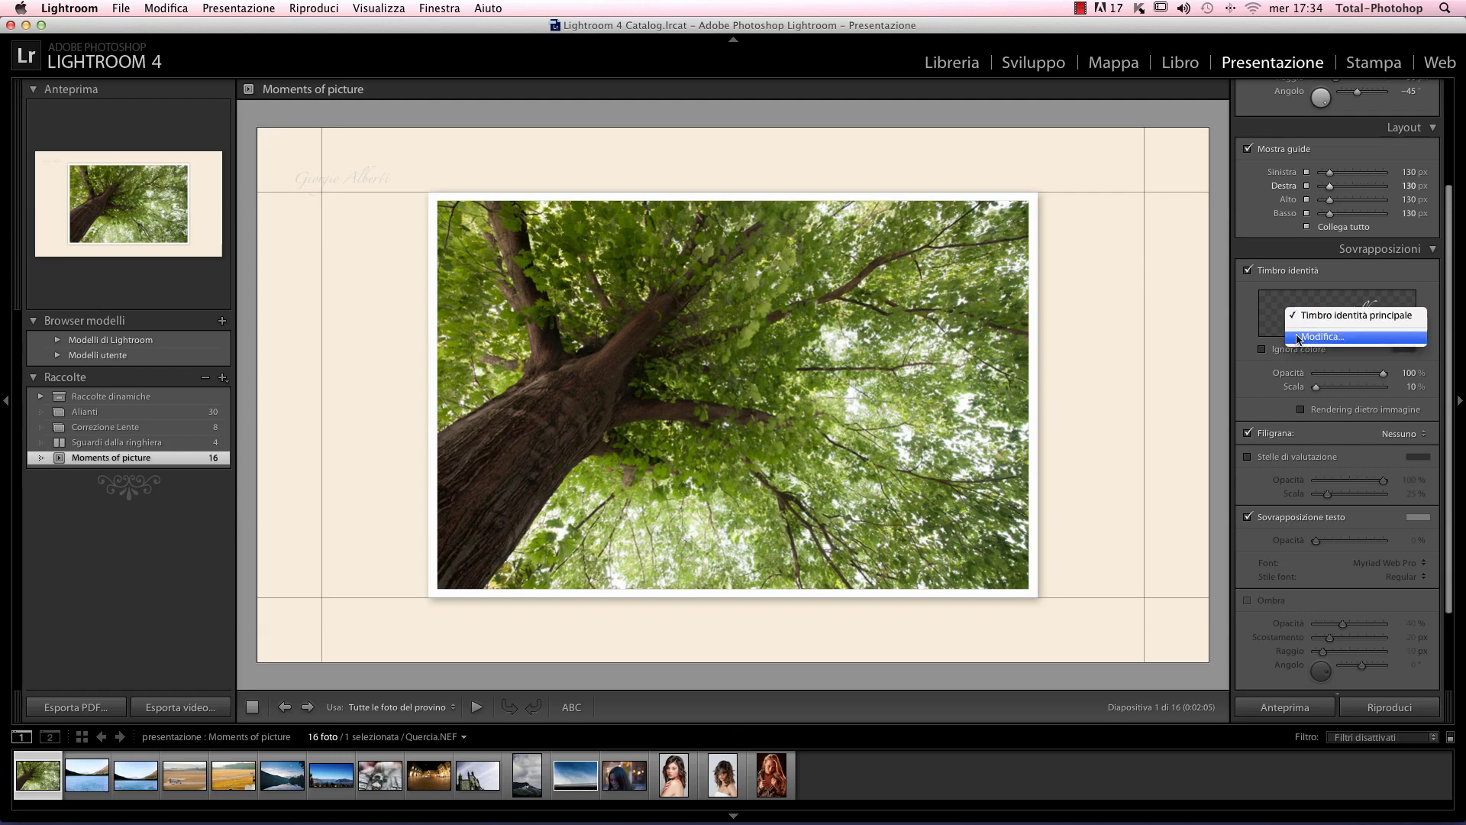
Step: Enter 'Max Photos of the Year' as the identity plate text in Zapfino
click(1299, 338)
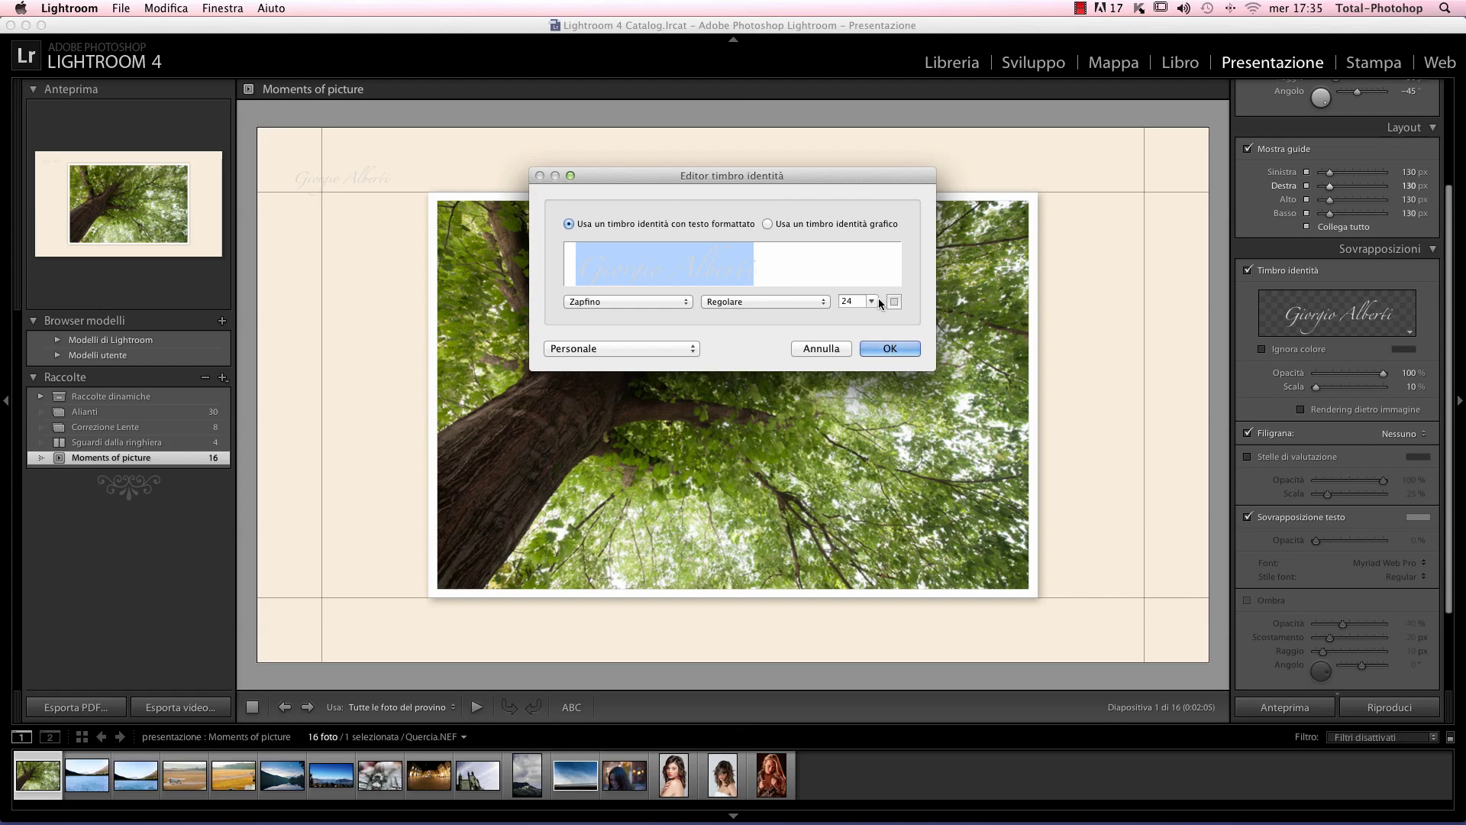
text(M)
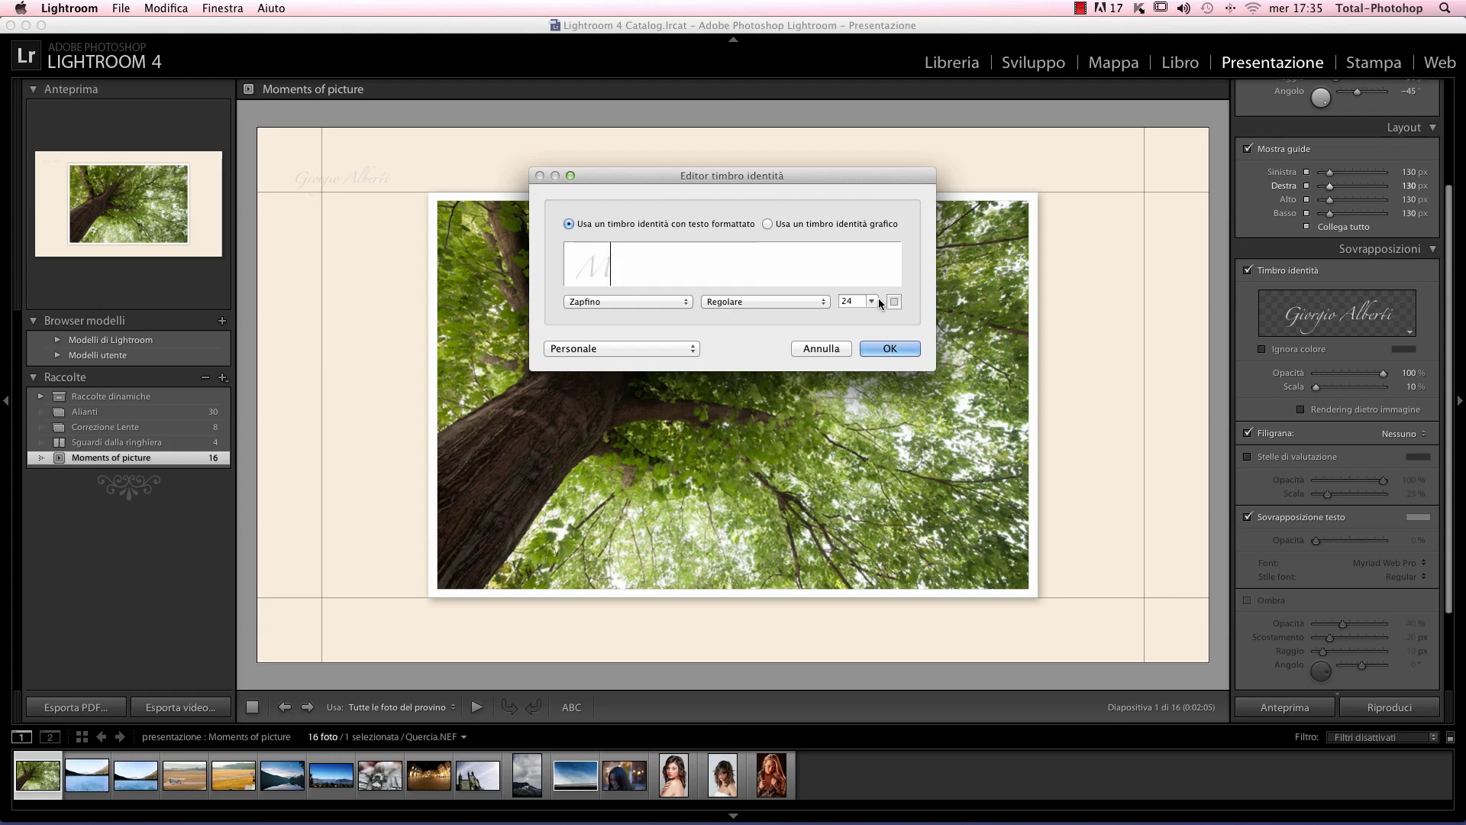
text(ax Ph)
text(otos)
text( of the Y)
text(ear)
drag(880, 271, 519, 260)
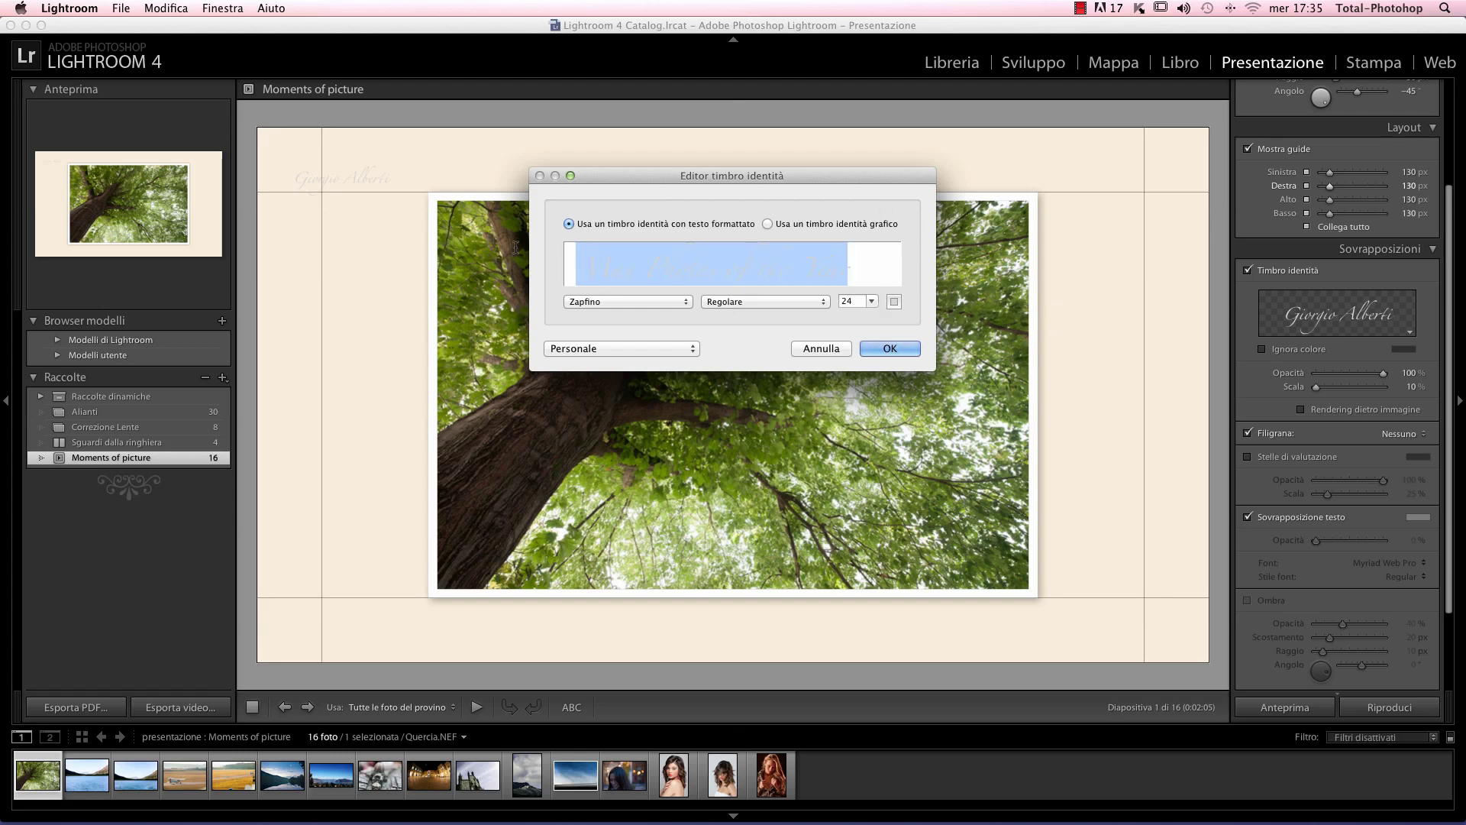
click(643, 303)
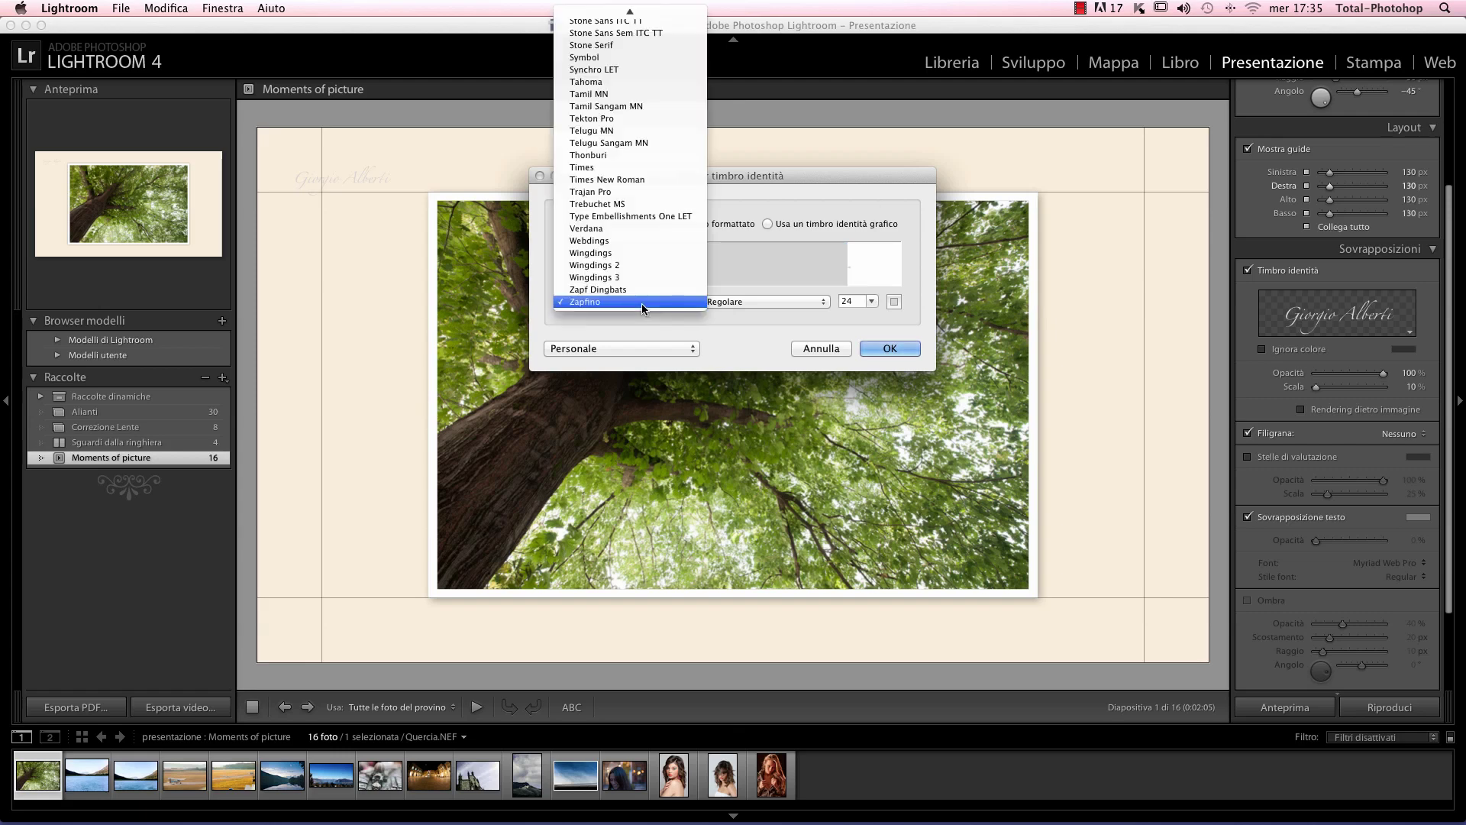
click(641, 304)
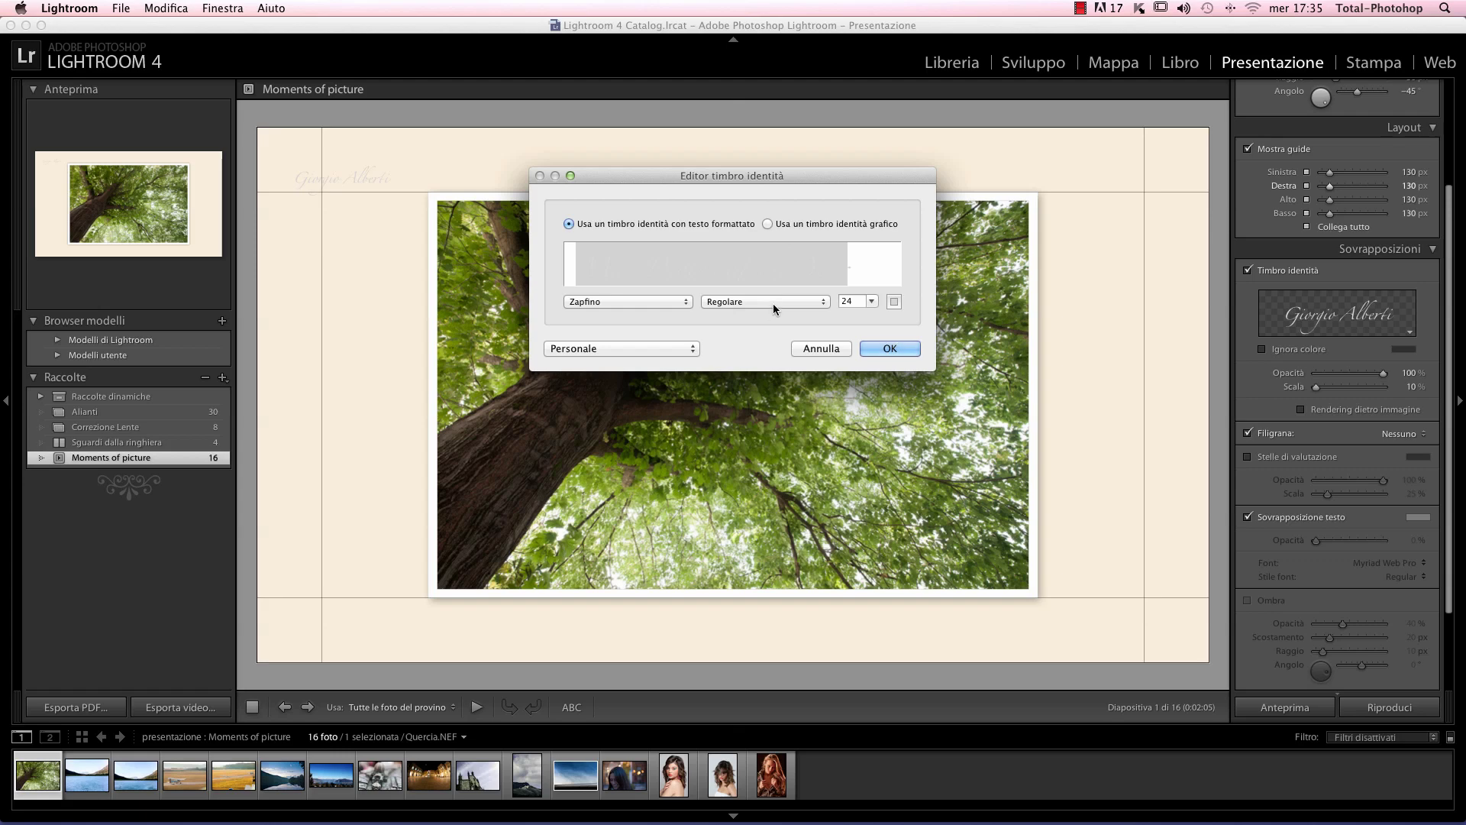
Step: Give the plate text a tan-brown colour and apply the new identity plate
click(893, 303)
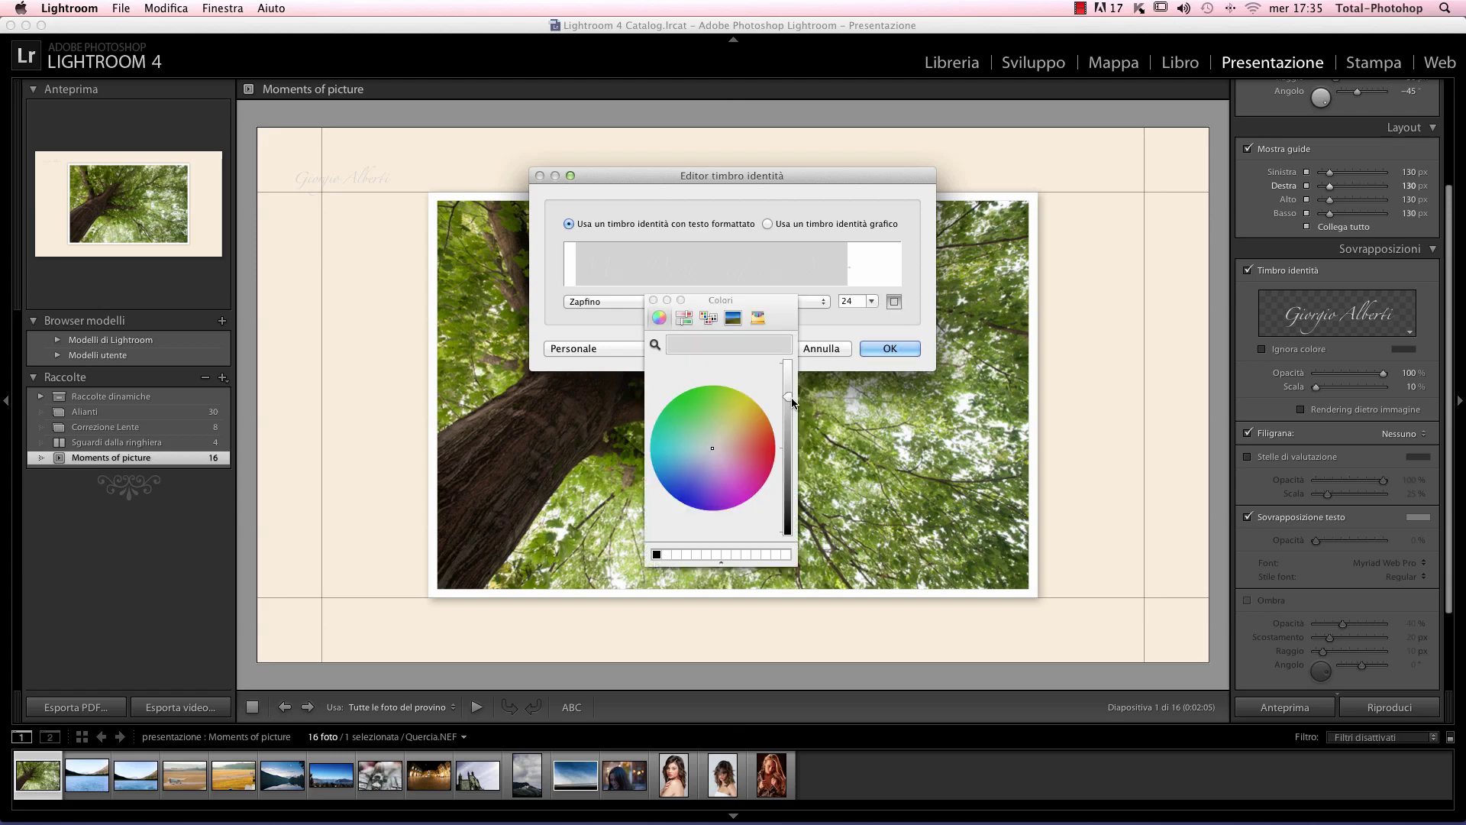
drag(791, 398, 788, 446)
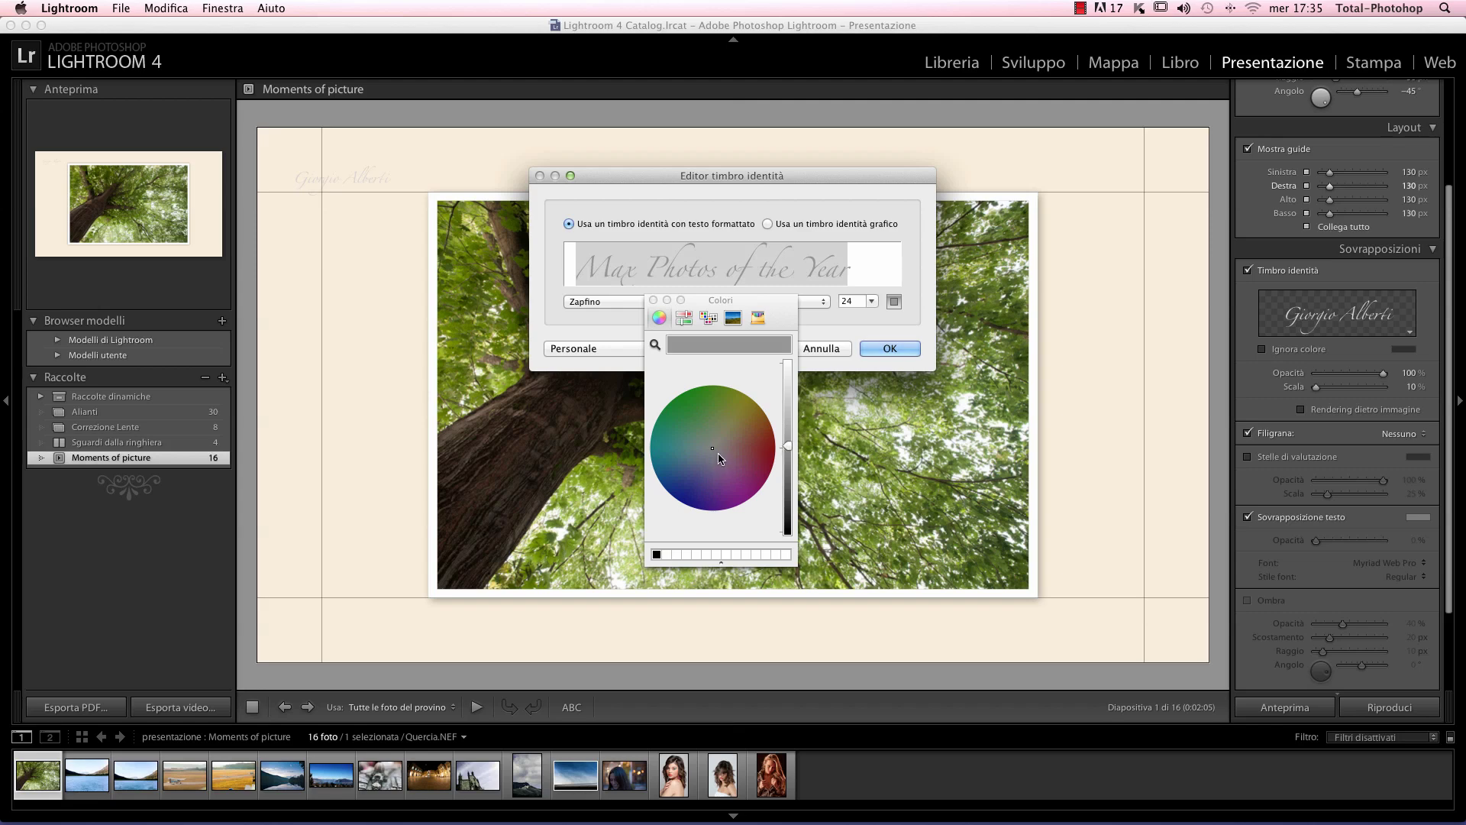
click(733, 431)
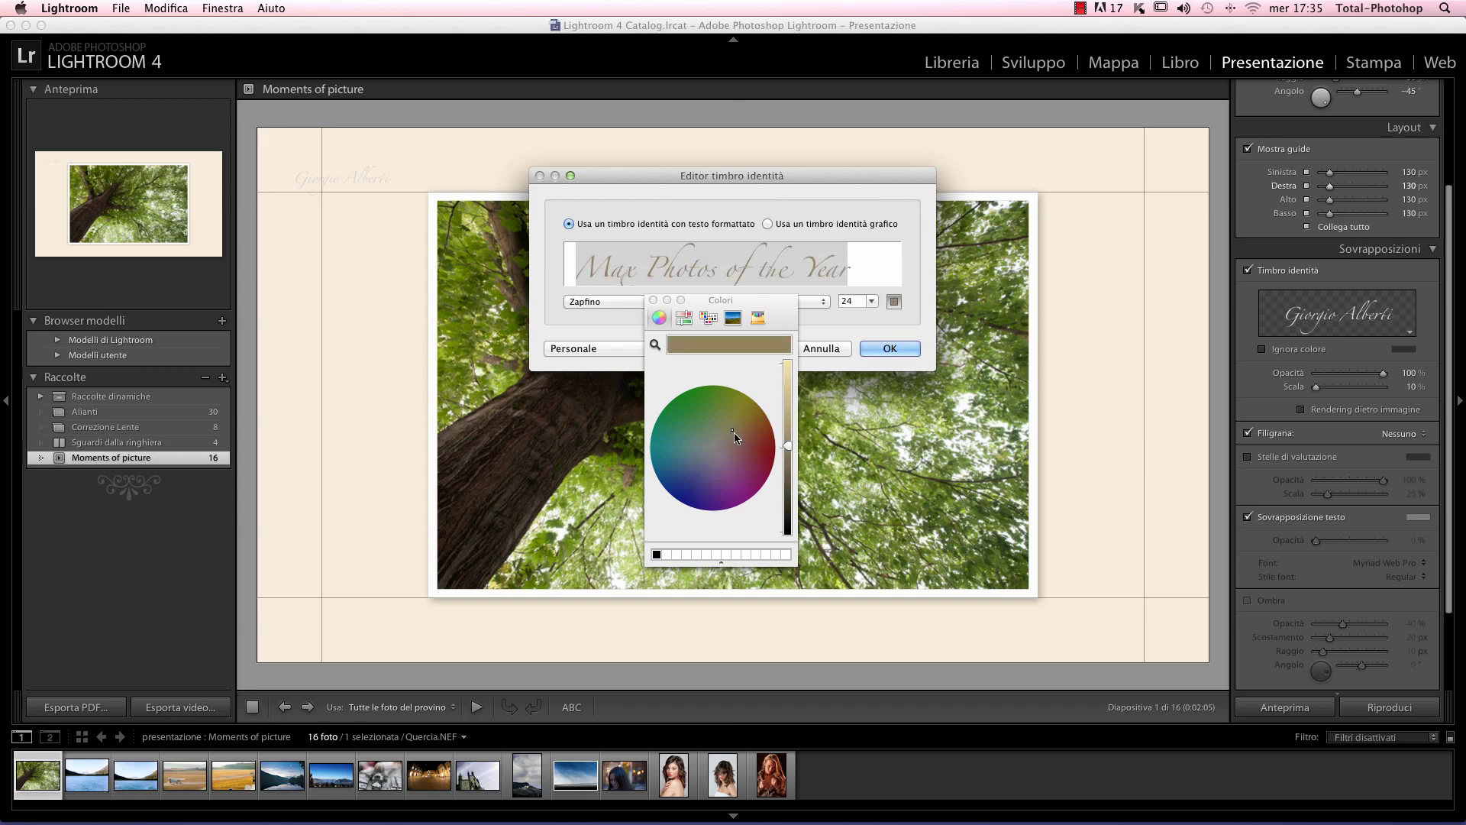
drag(789, 446, 788, 449)
click(653, 300)
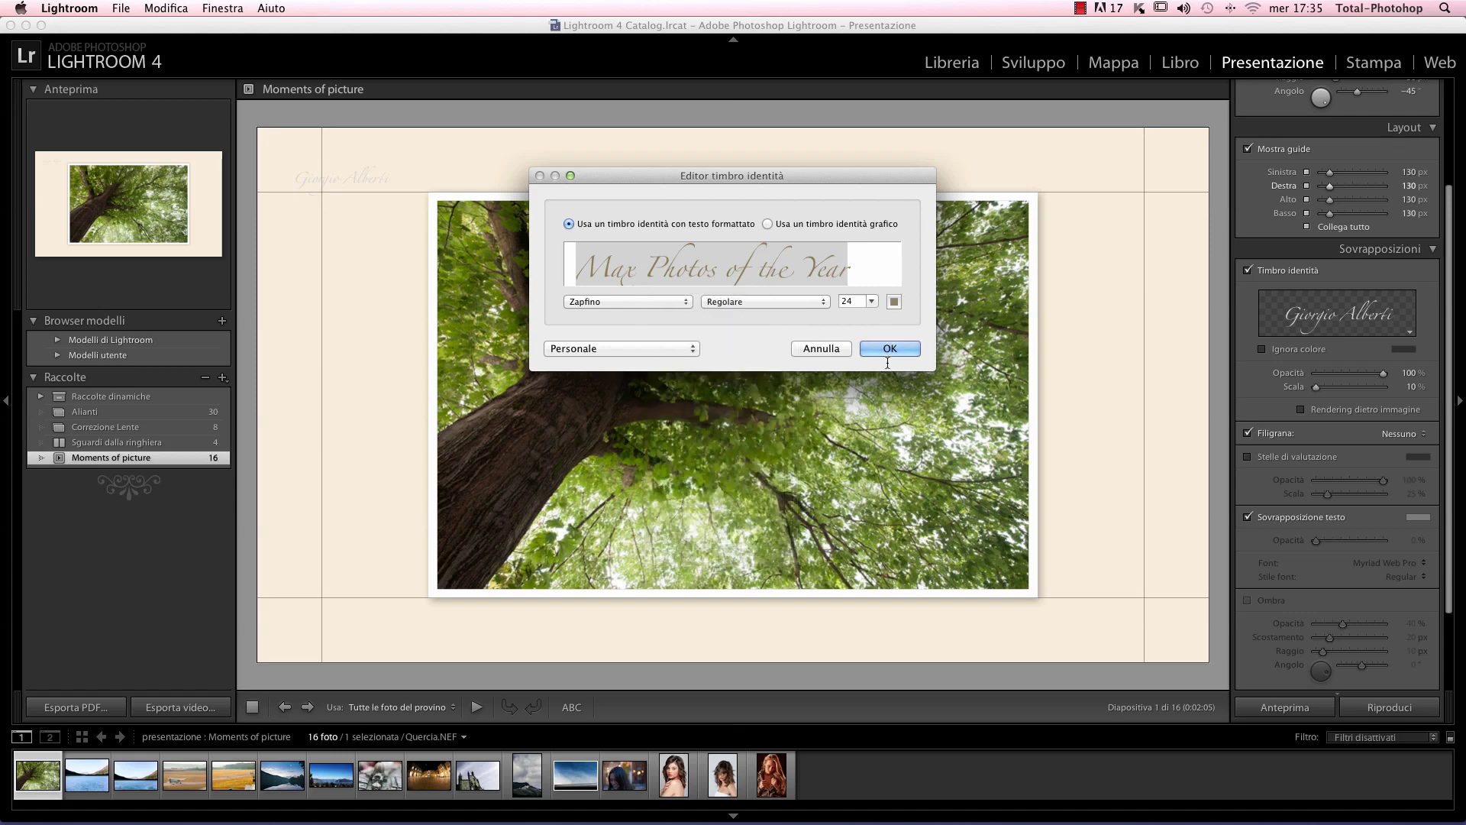
click(690, 349)
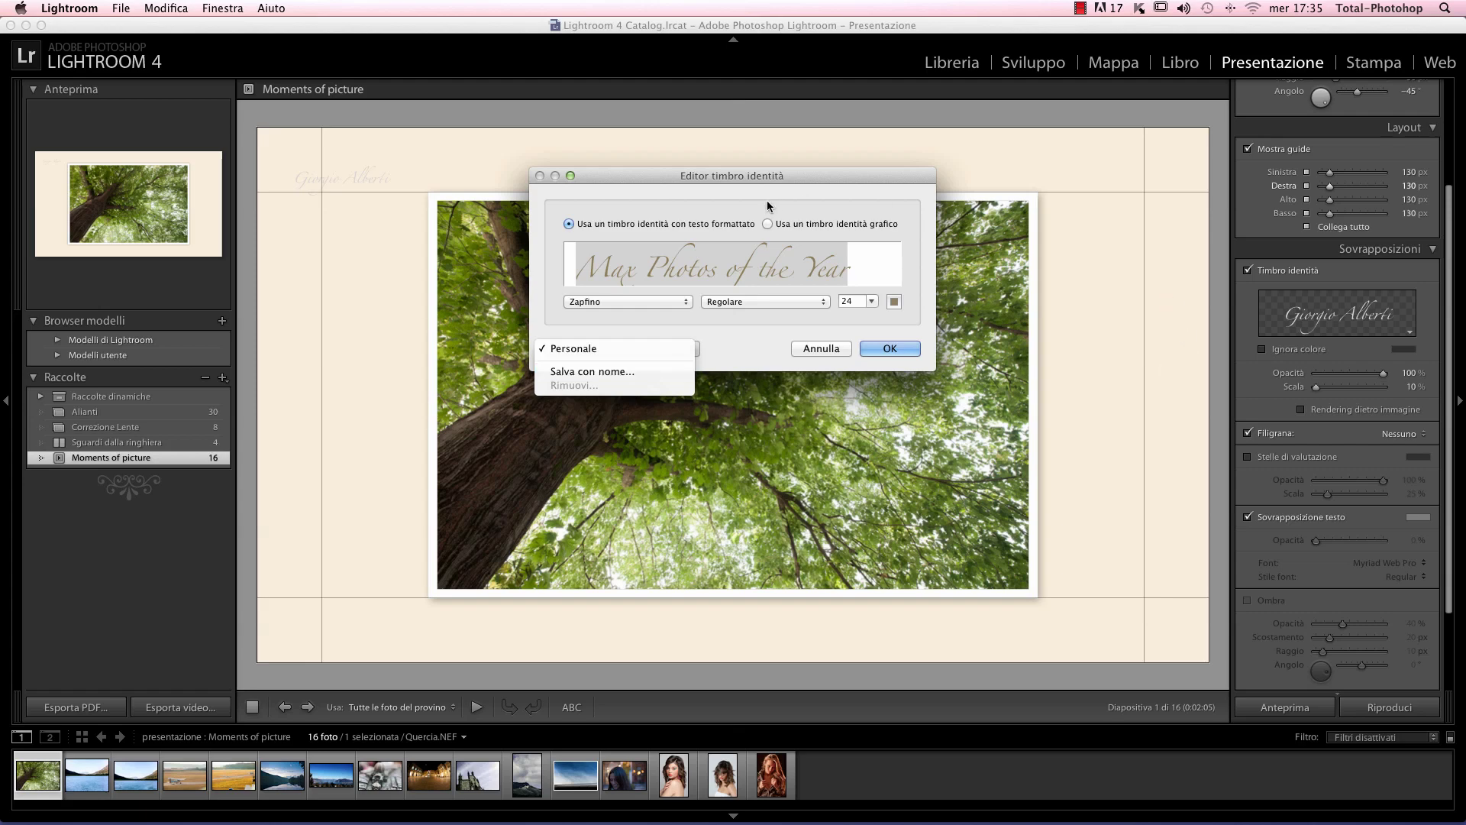
click(791, 179)
drag(792, 179, 750, 239)
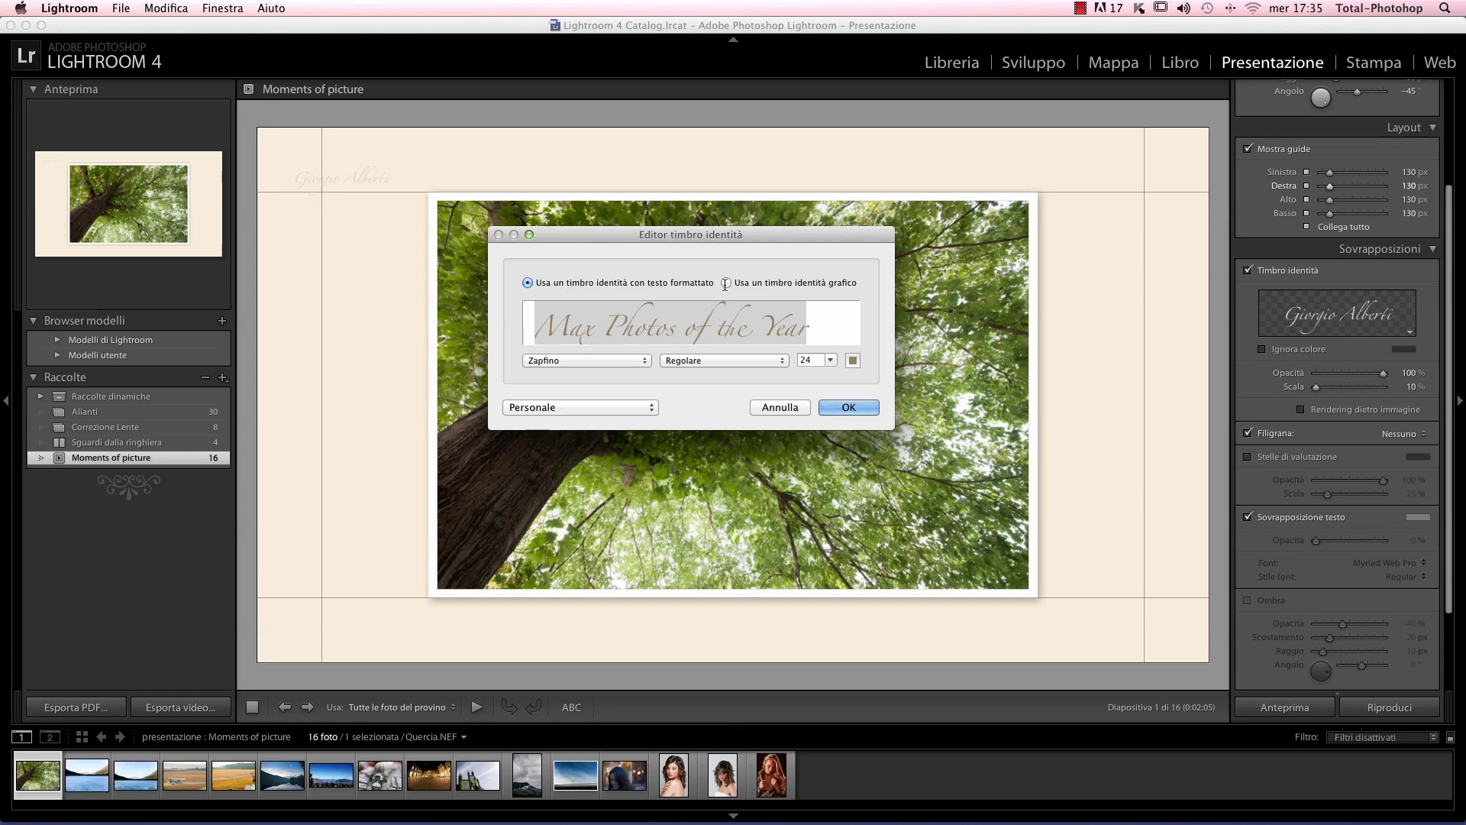
click(838, 410)
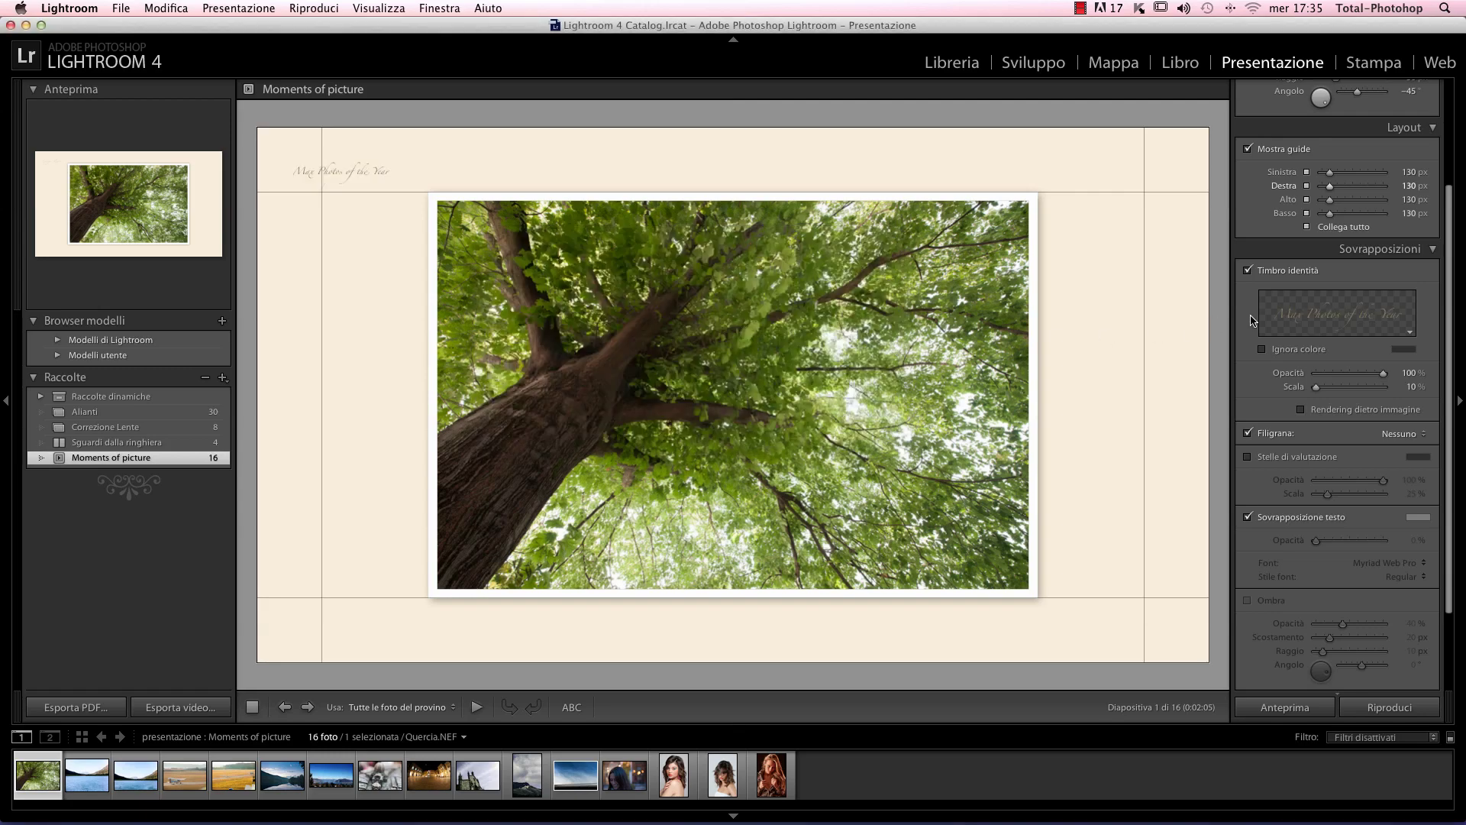
Step: Enlarge the plate's font and scale it to 23% at 41% opacity, behind the image
click(1316, 312)
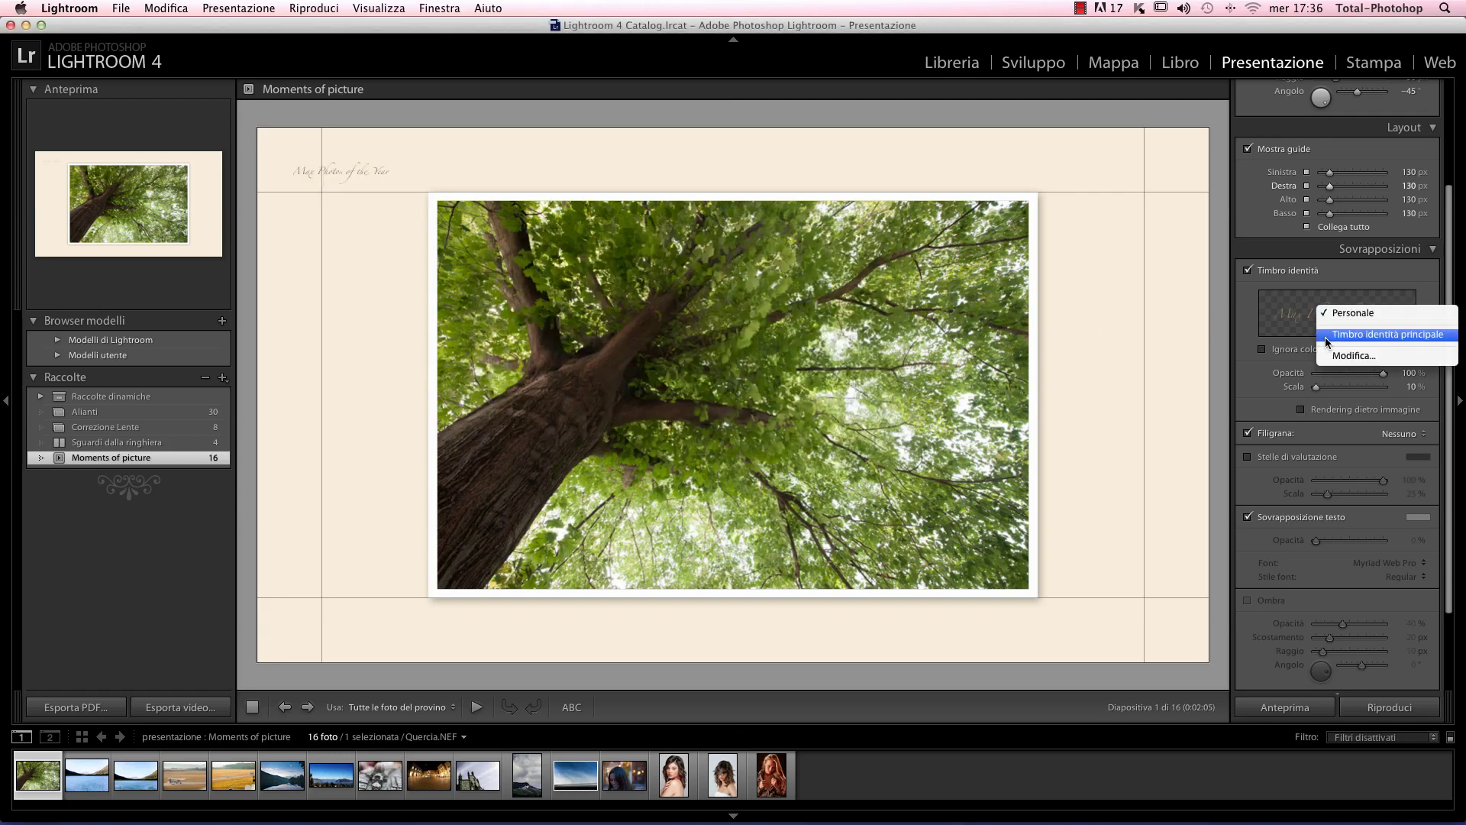
click(1262, 369)
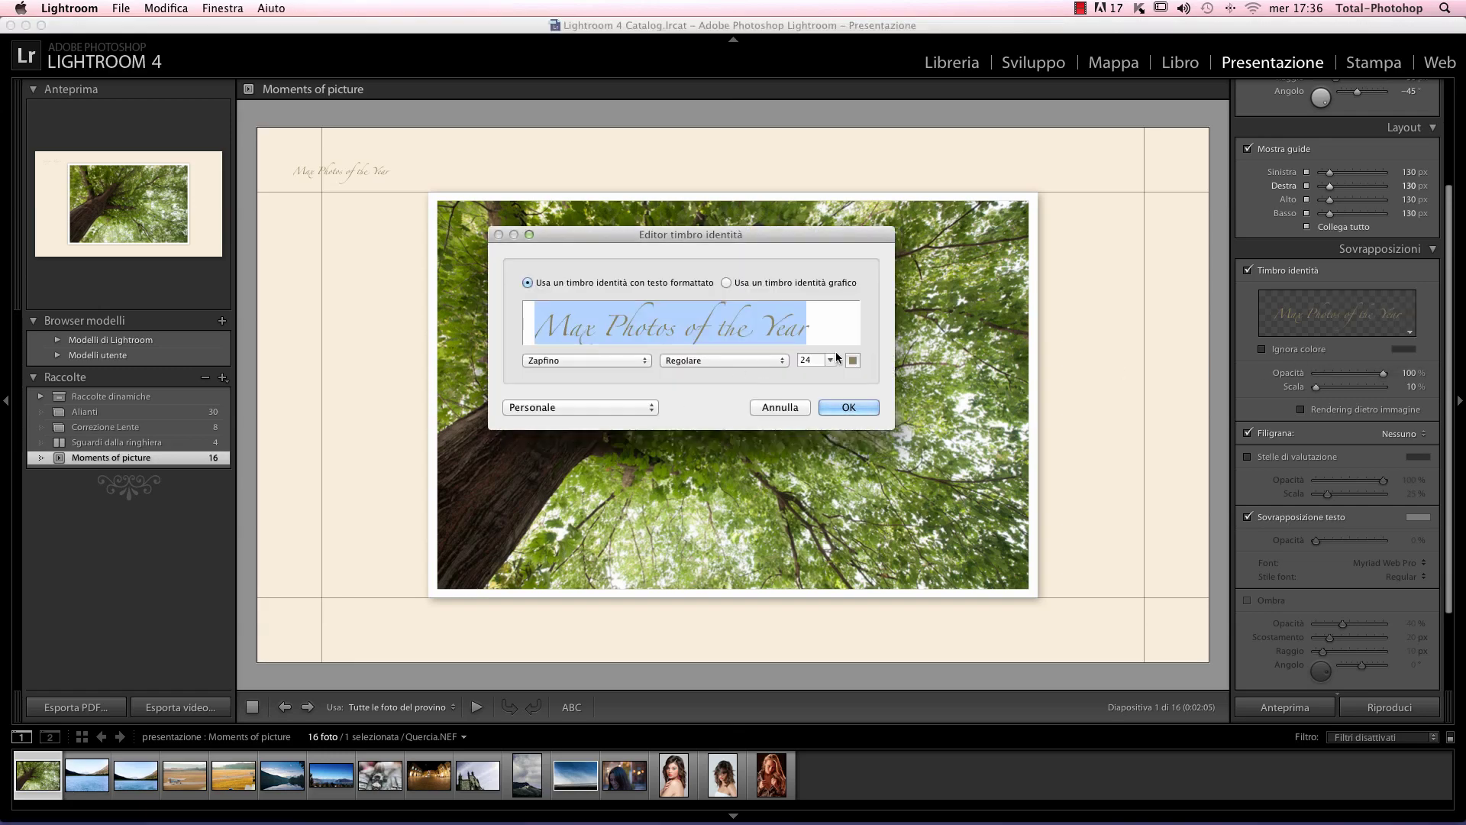
click(831, 360)
click(808, 415)
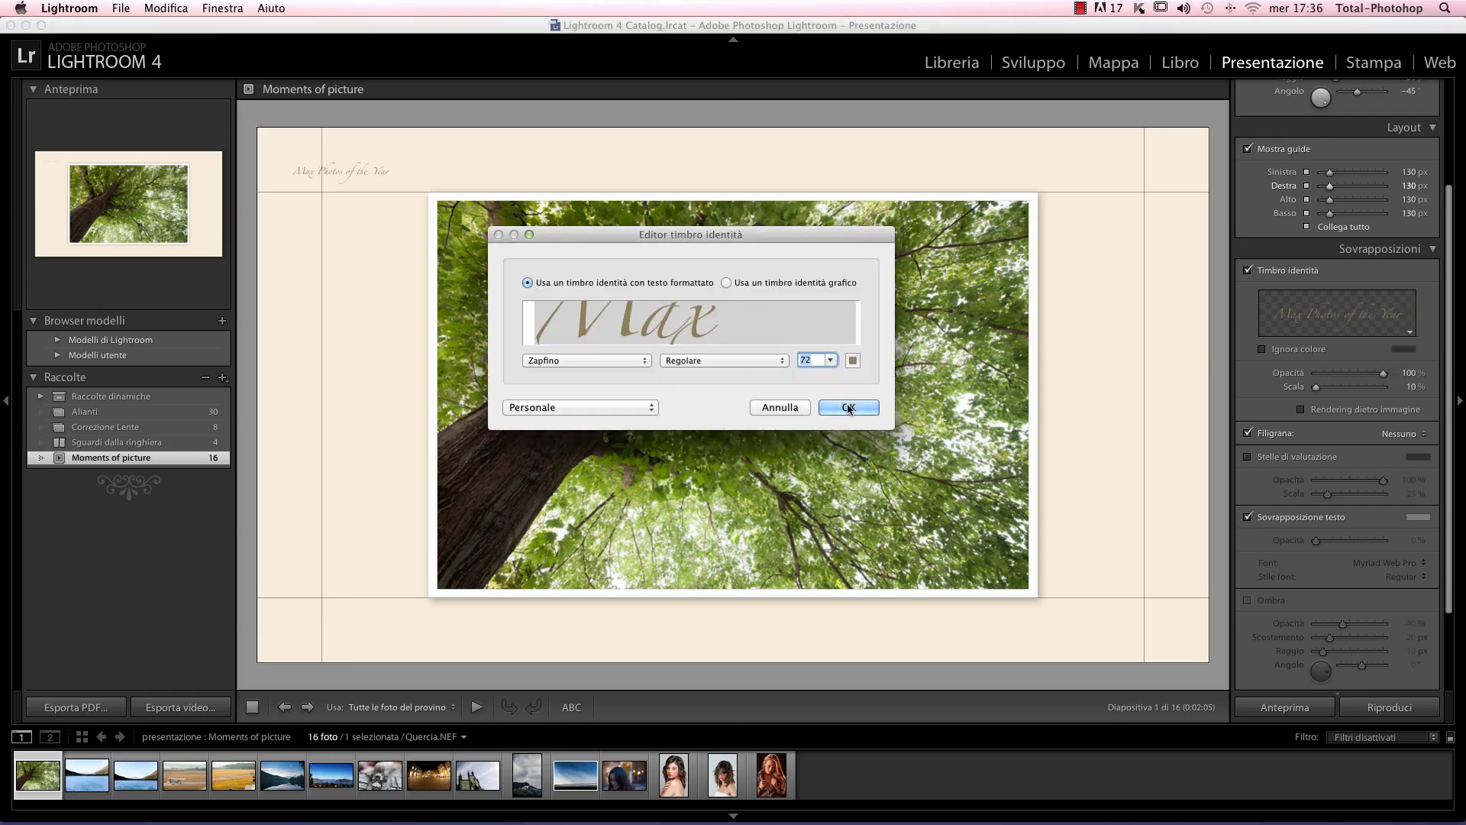
click(855, 407)
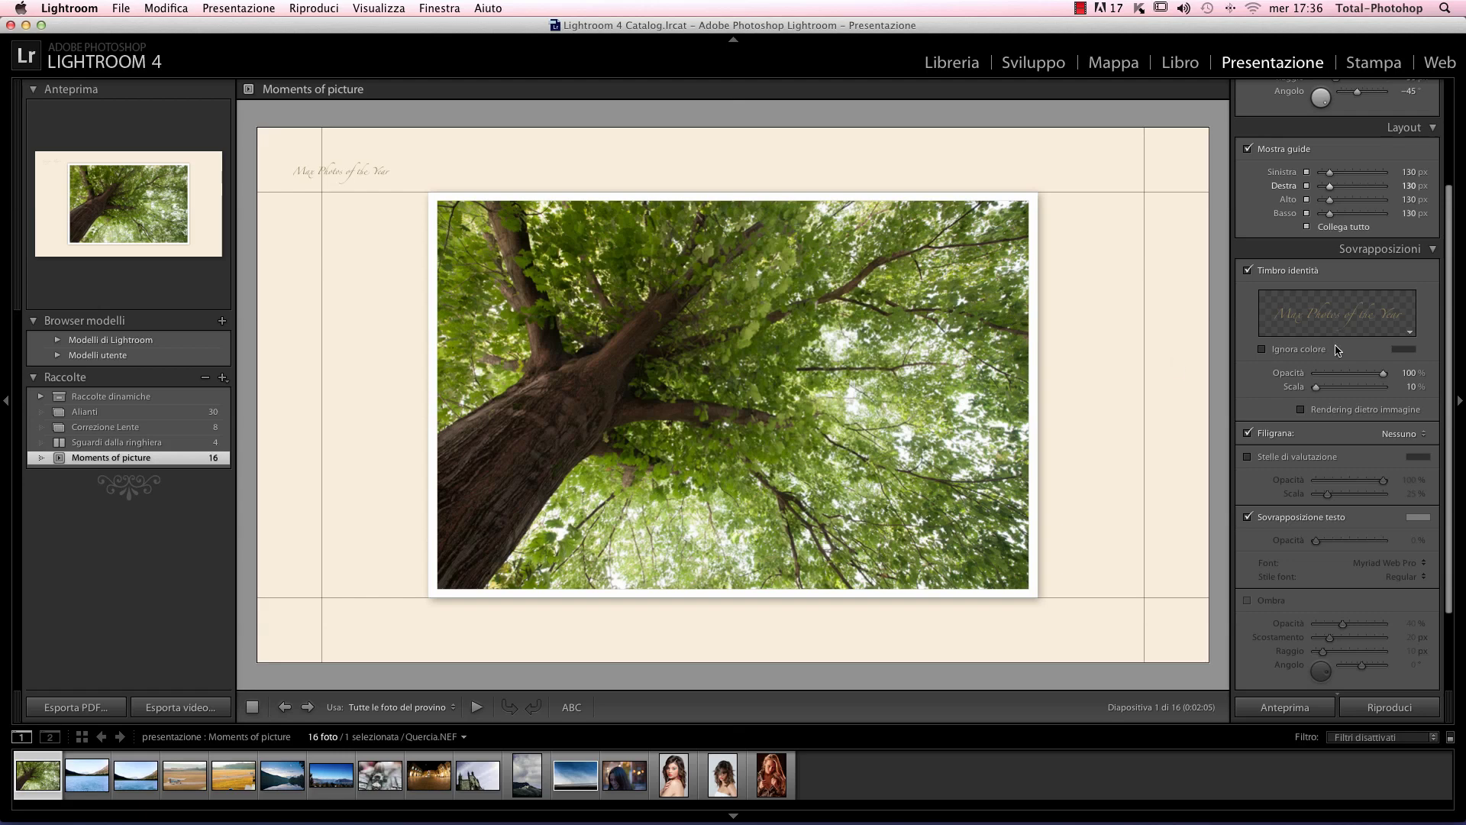
click(1352, 313)
click(1352, 314)
mouse_move(1323, 391)
mouse_down()
mouse_move(1366, 392)
mouse_move(1331, 393)
mouse_move(1367, 380)
mouse_move(1346, 380)
mouse_up()
Step: Position the title plate just above the photo's top-left edge
mouse_move(381, 186)
mouse_down()
mouse_move(405, 190)
mouse_move(459, 155)
mouse_move(588, 160)
mouse_move(495, 168)
mouse_move(520, 169)
mouse_up()
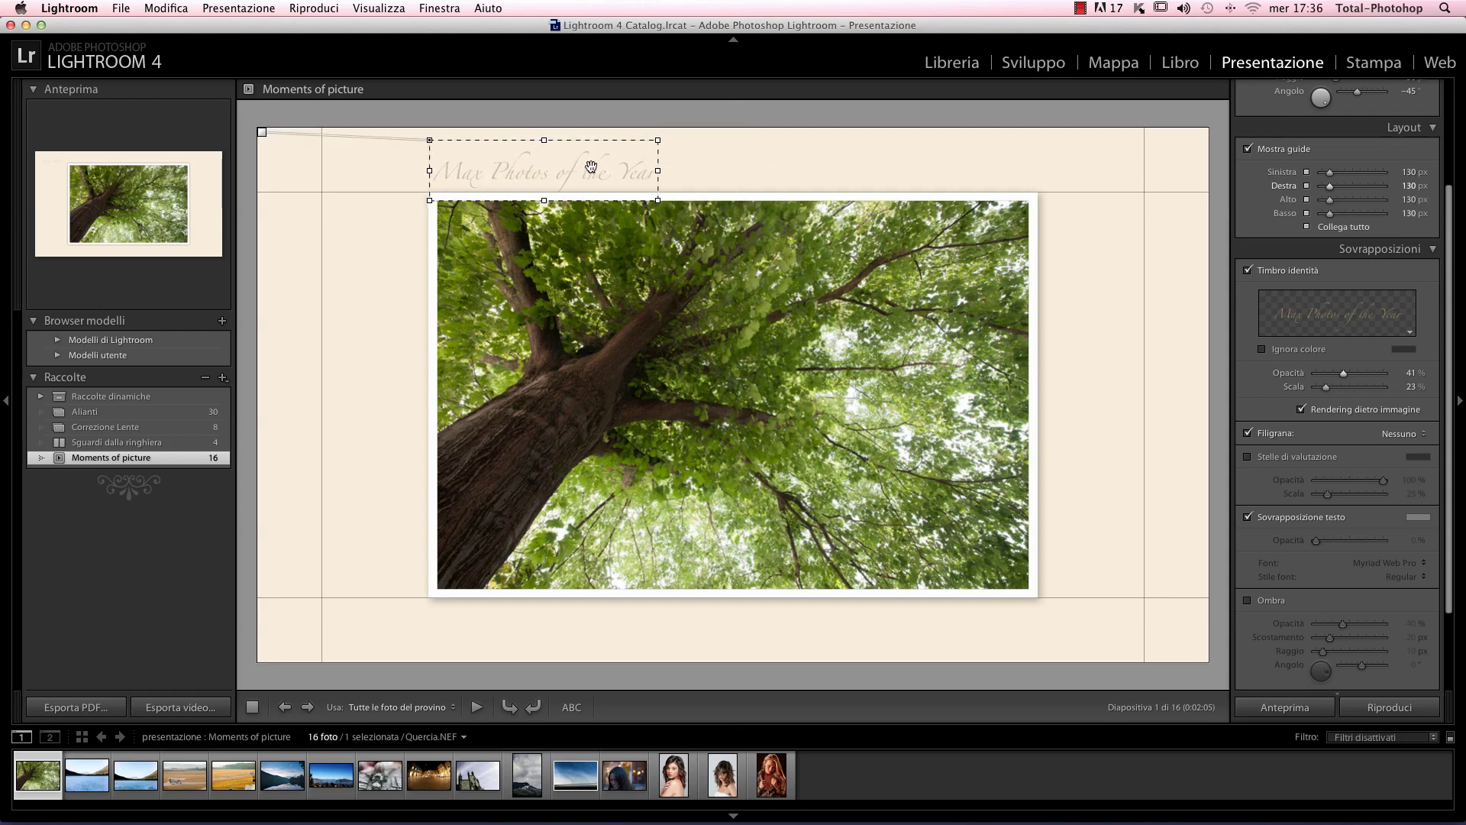
click(817, 176)
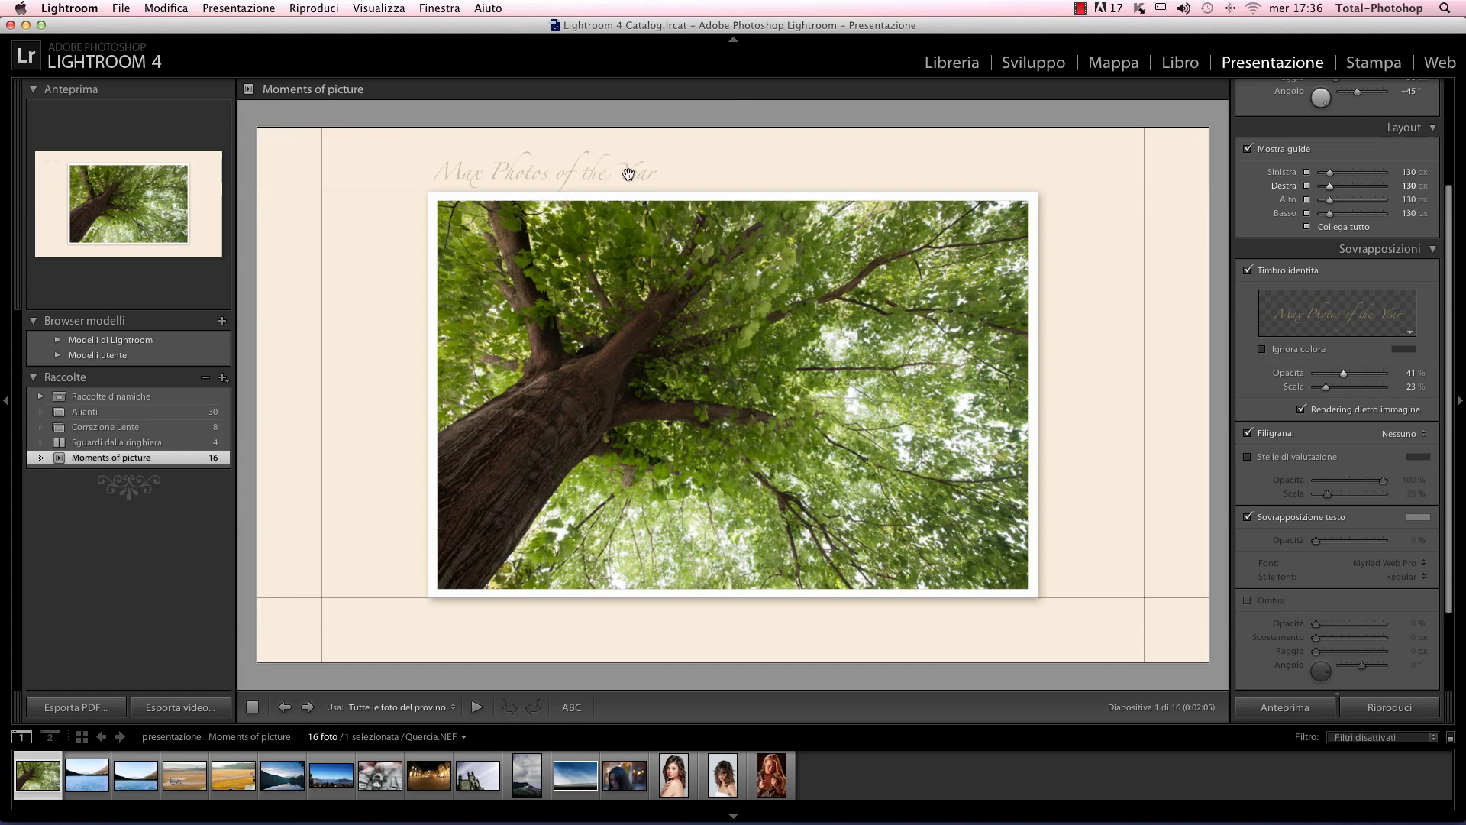
drag(622, 171, 628, 188)
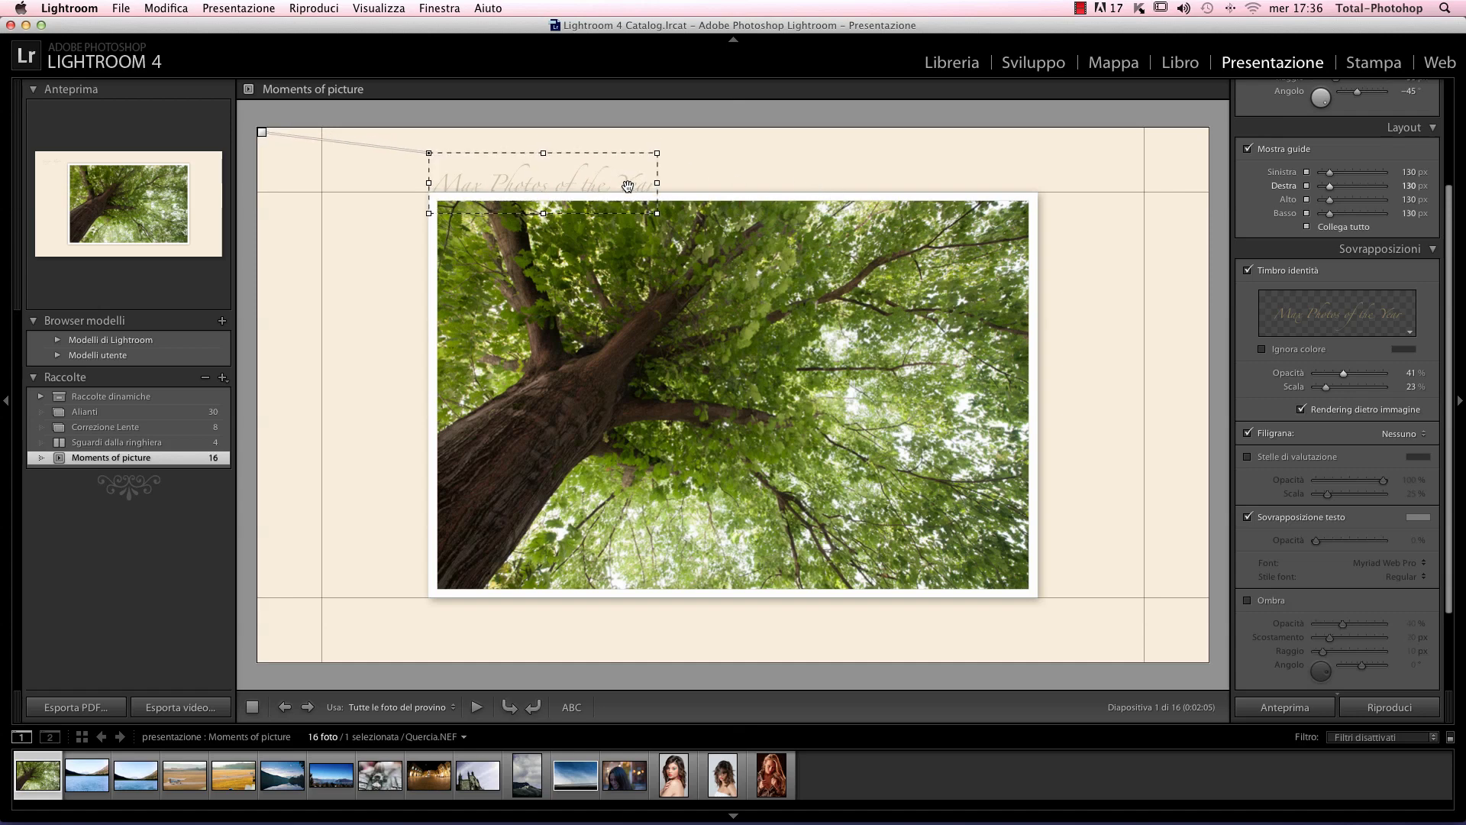
drag(628, 188, 646, 190)
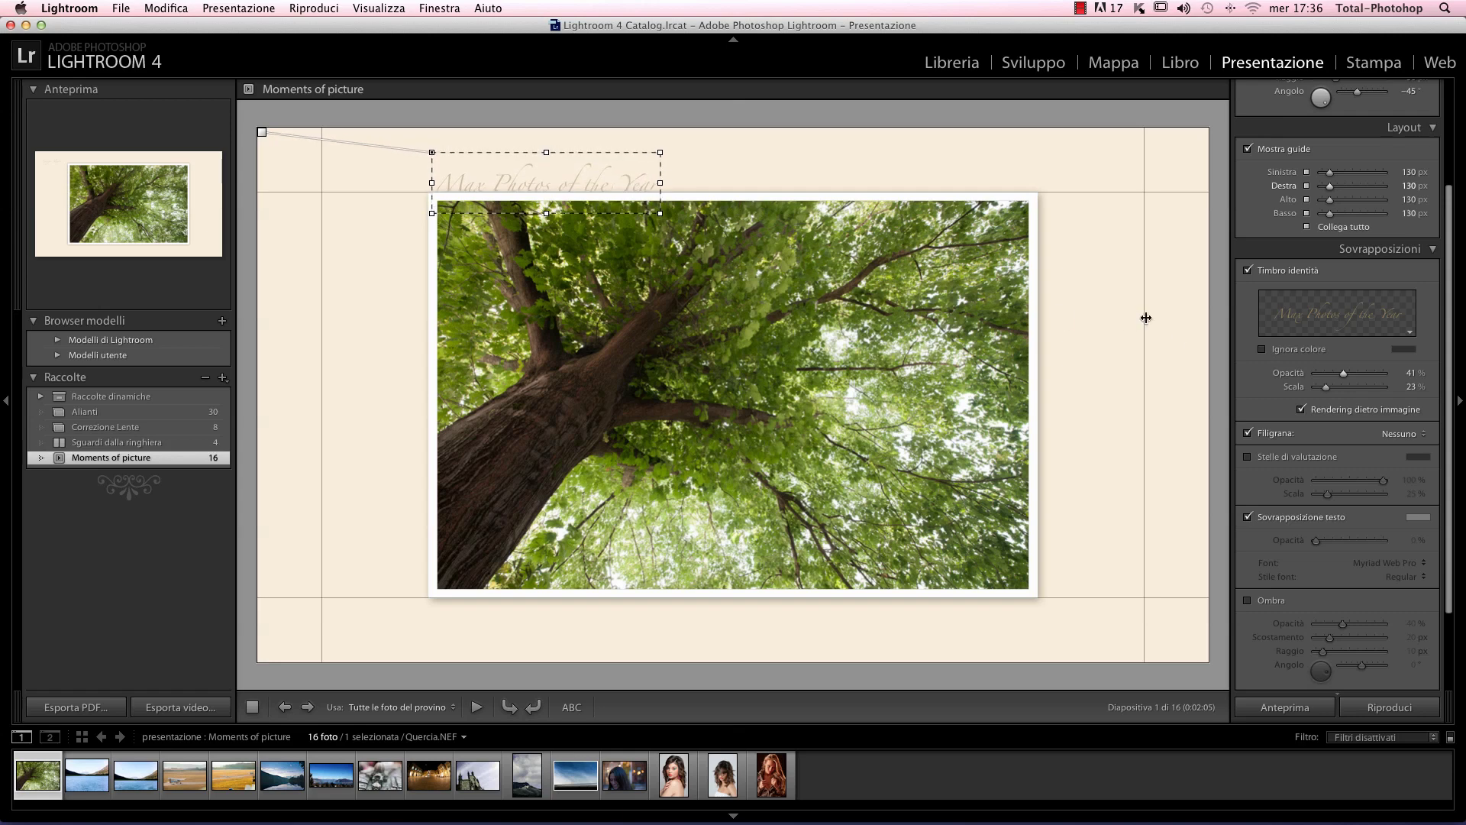
click(1304, 463)
click(1306, 458)
scroll(1307, 466, down, 1)
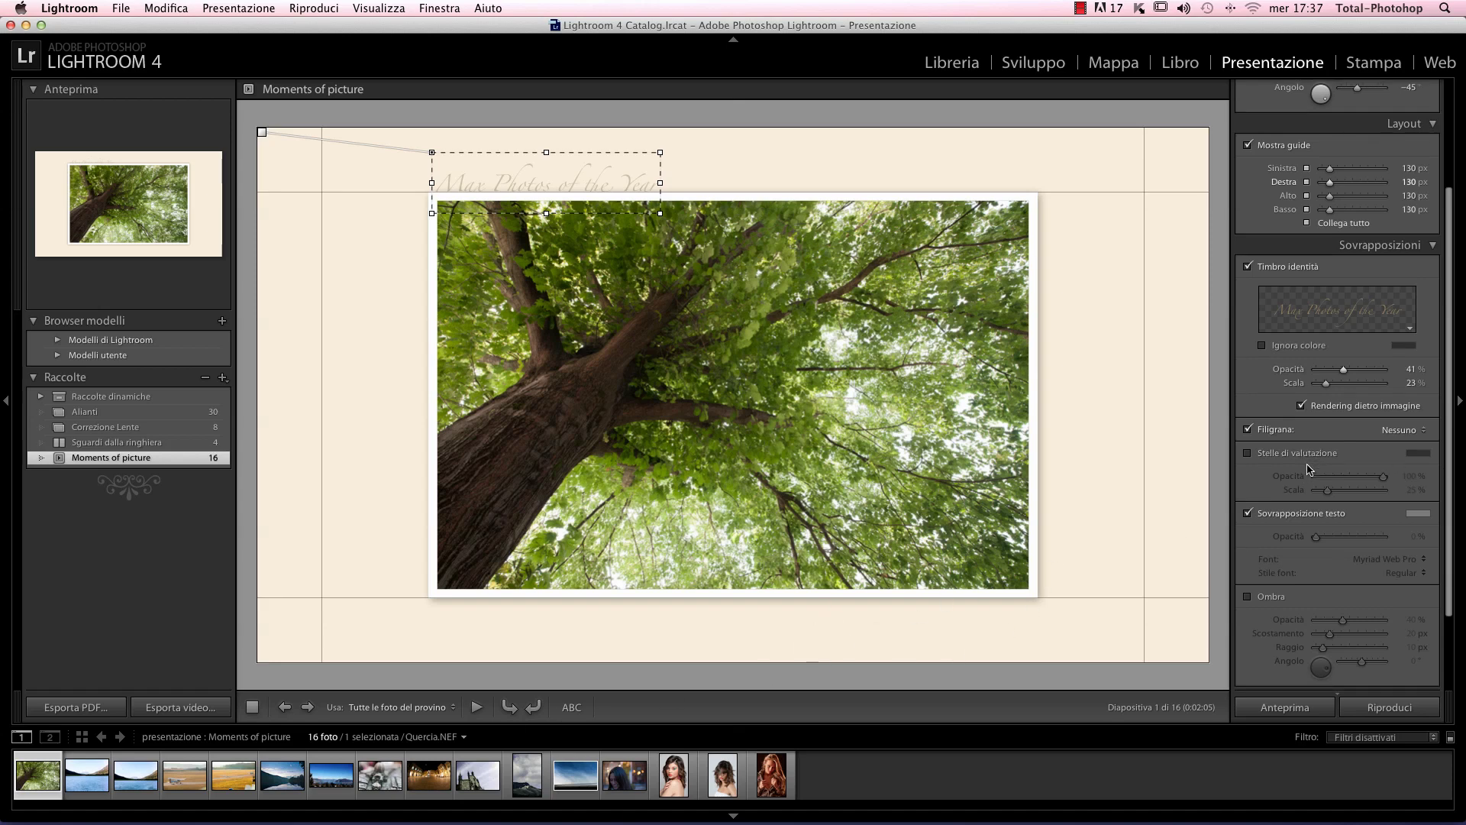
click(1410, 431)
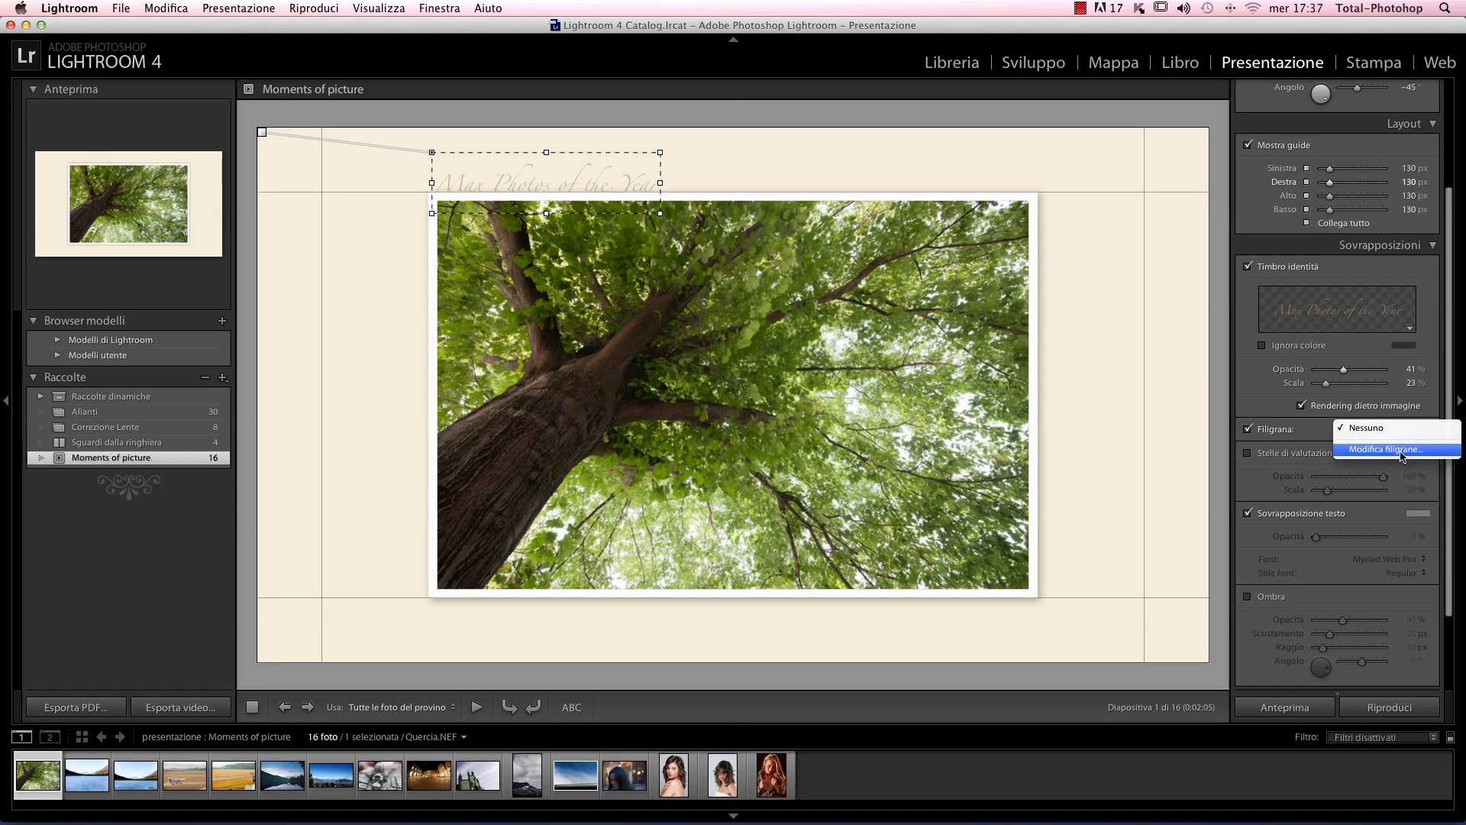
click(1309, 442)
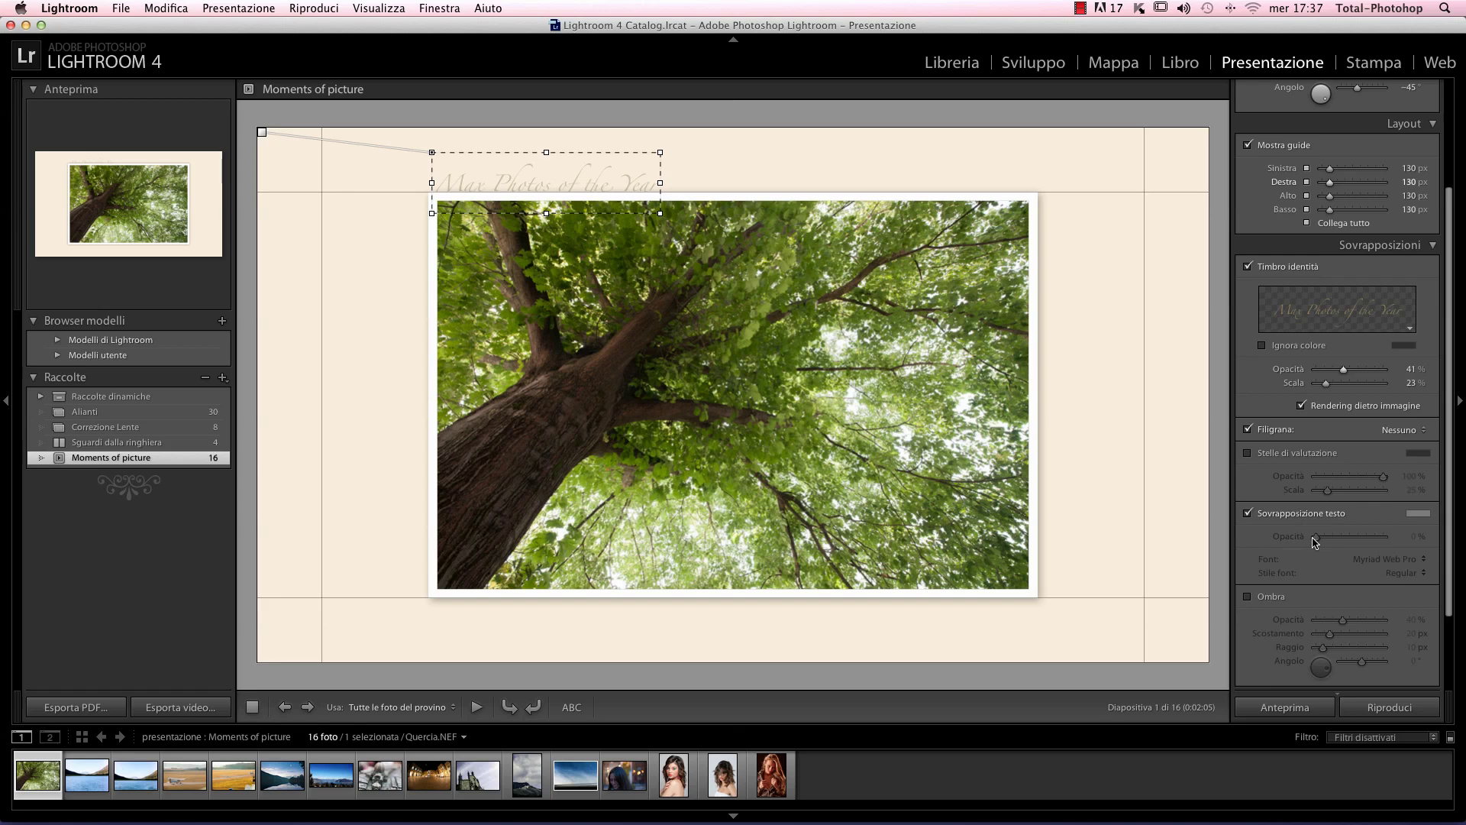
click(864, 562)
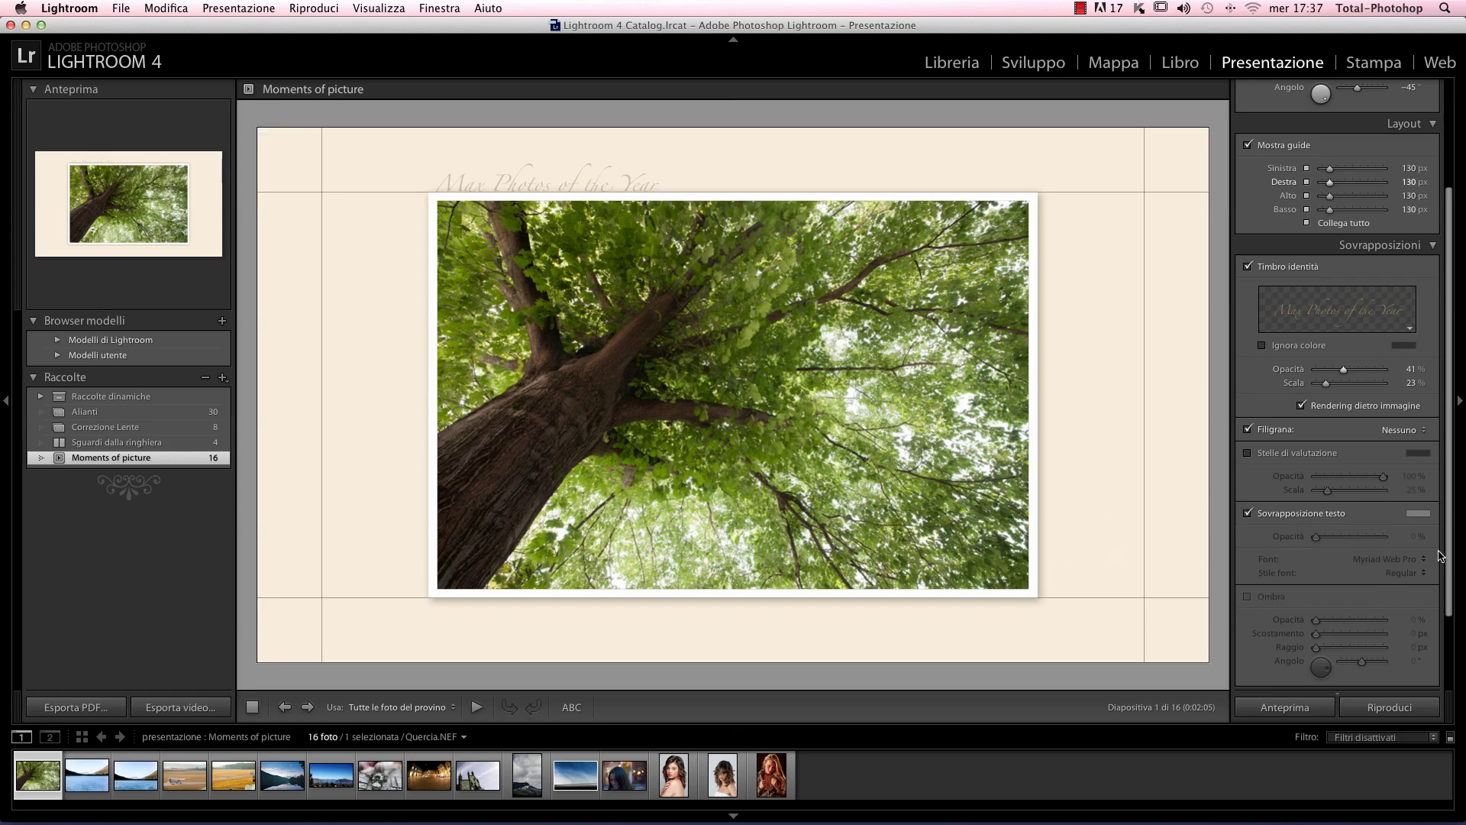
scroll(1446, 552, down, 3)
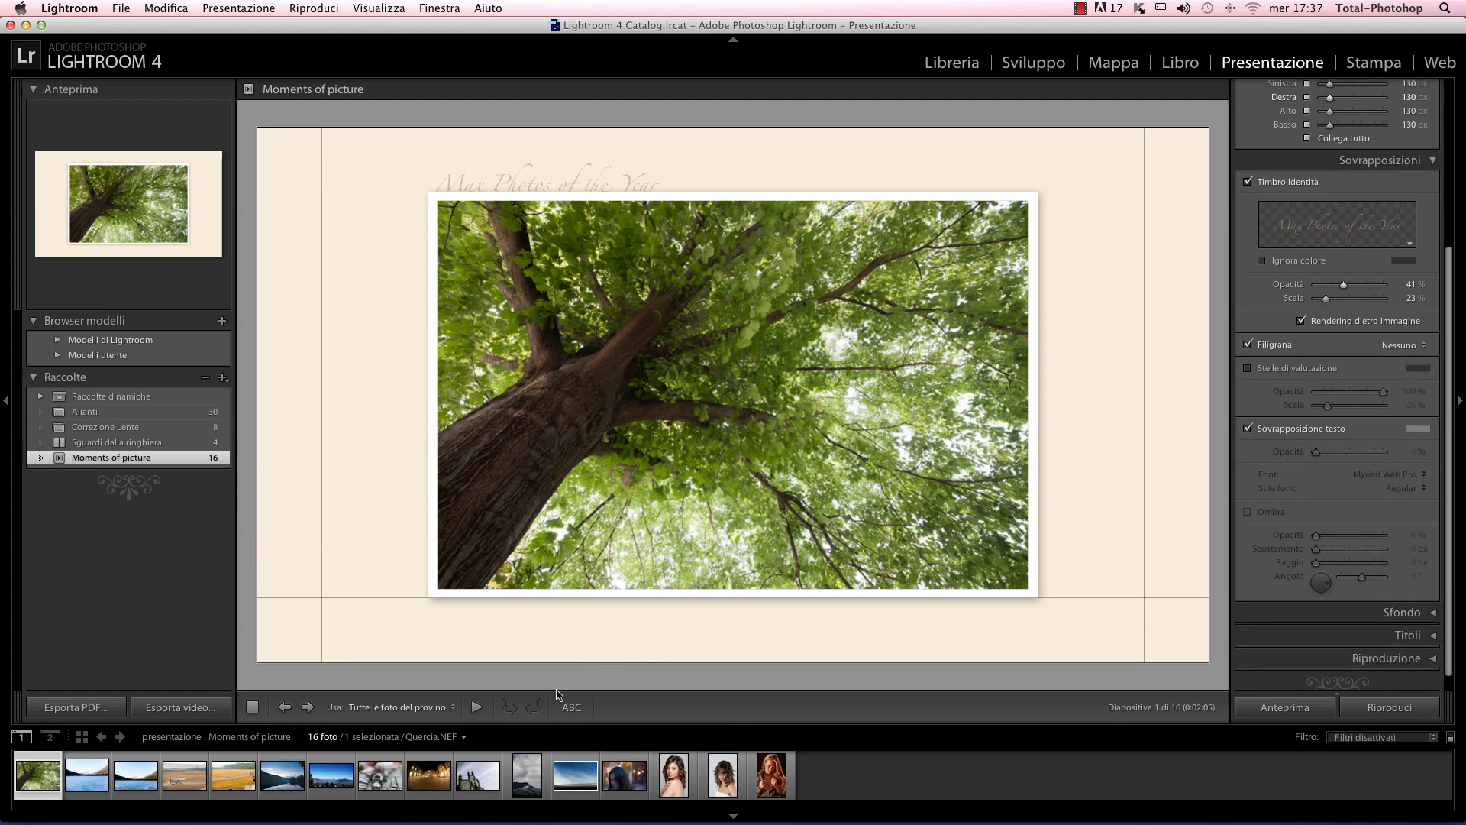
Step: Add the caption 'Come ci piacciono le foglie in controluce' at 80% opacity, smaller and centred below the photo
click(576, 709)
text(Come ci piacciono le foglie in controluce)
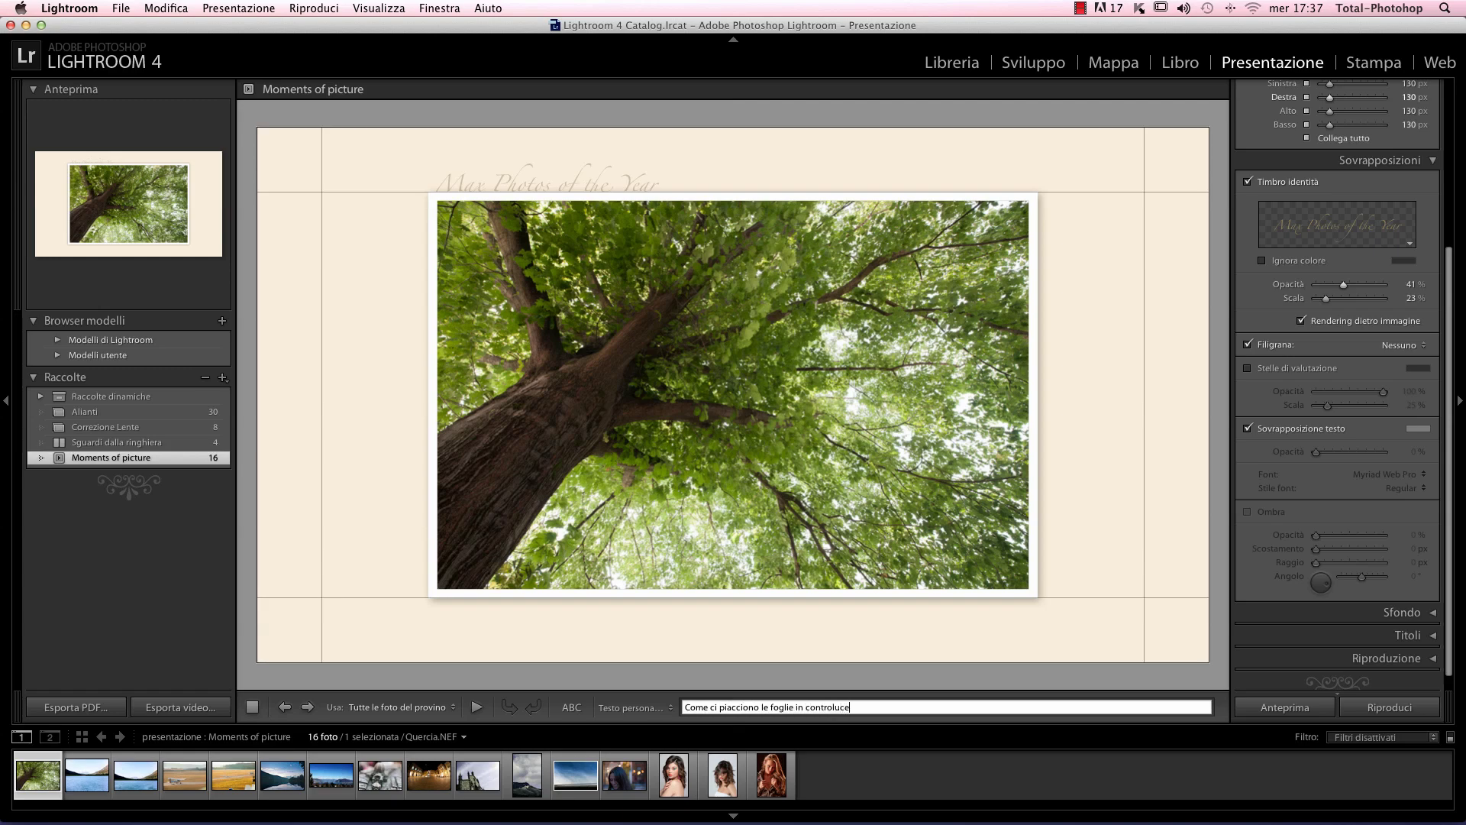
key(Return)
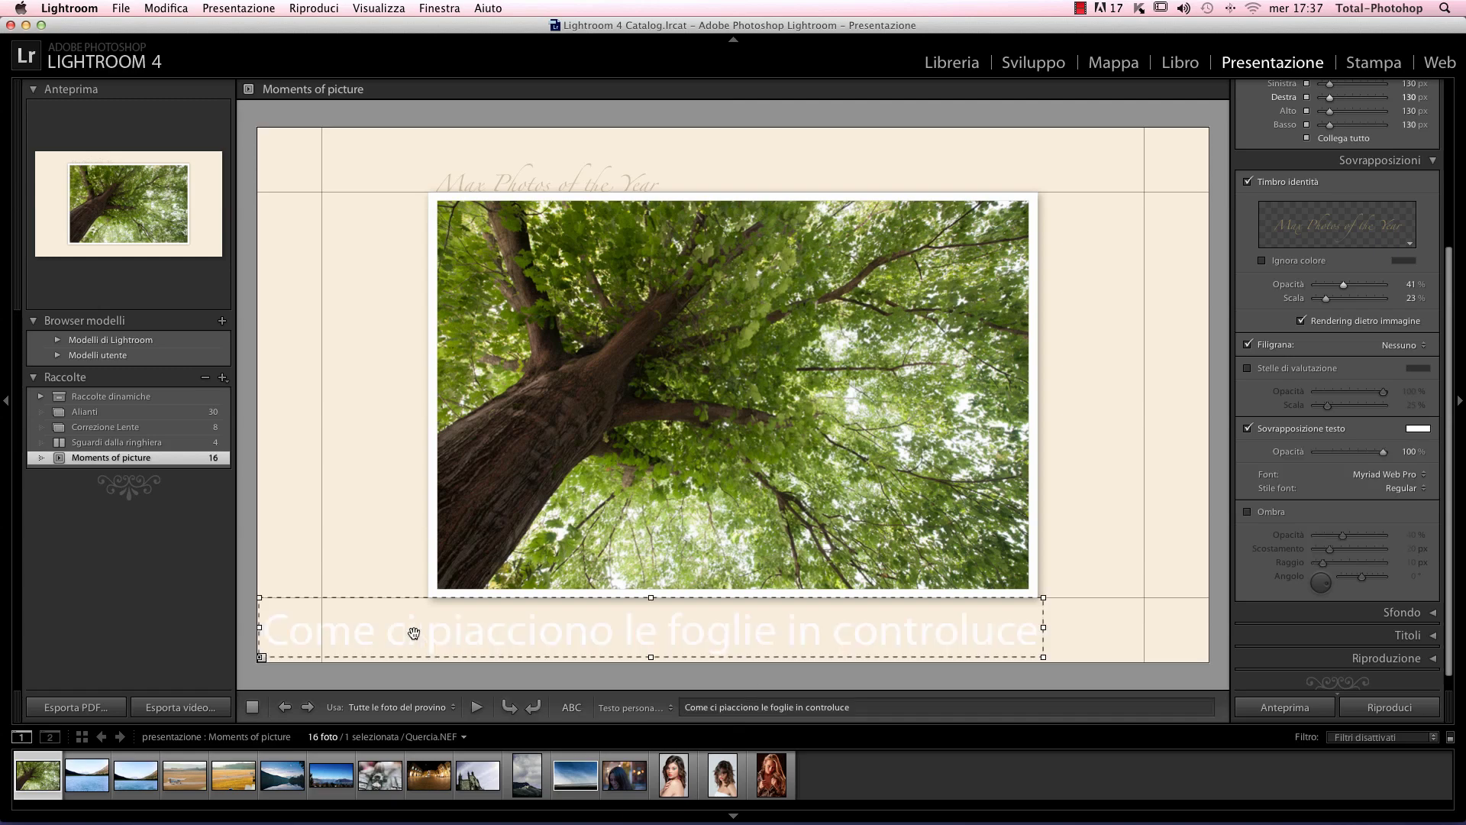
mouse_move(445, 628)
mouse_down()
mouse_move(538, 560)
mouse_move(508, 626)
mouse_up()
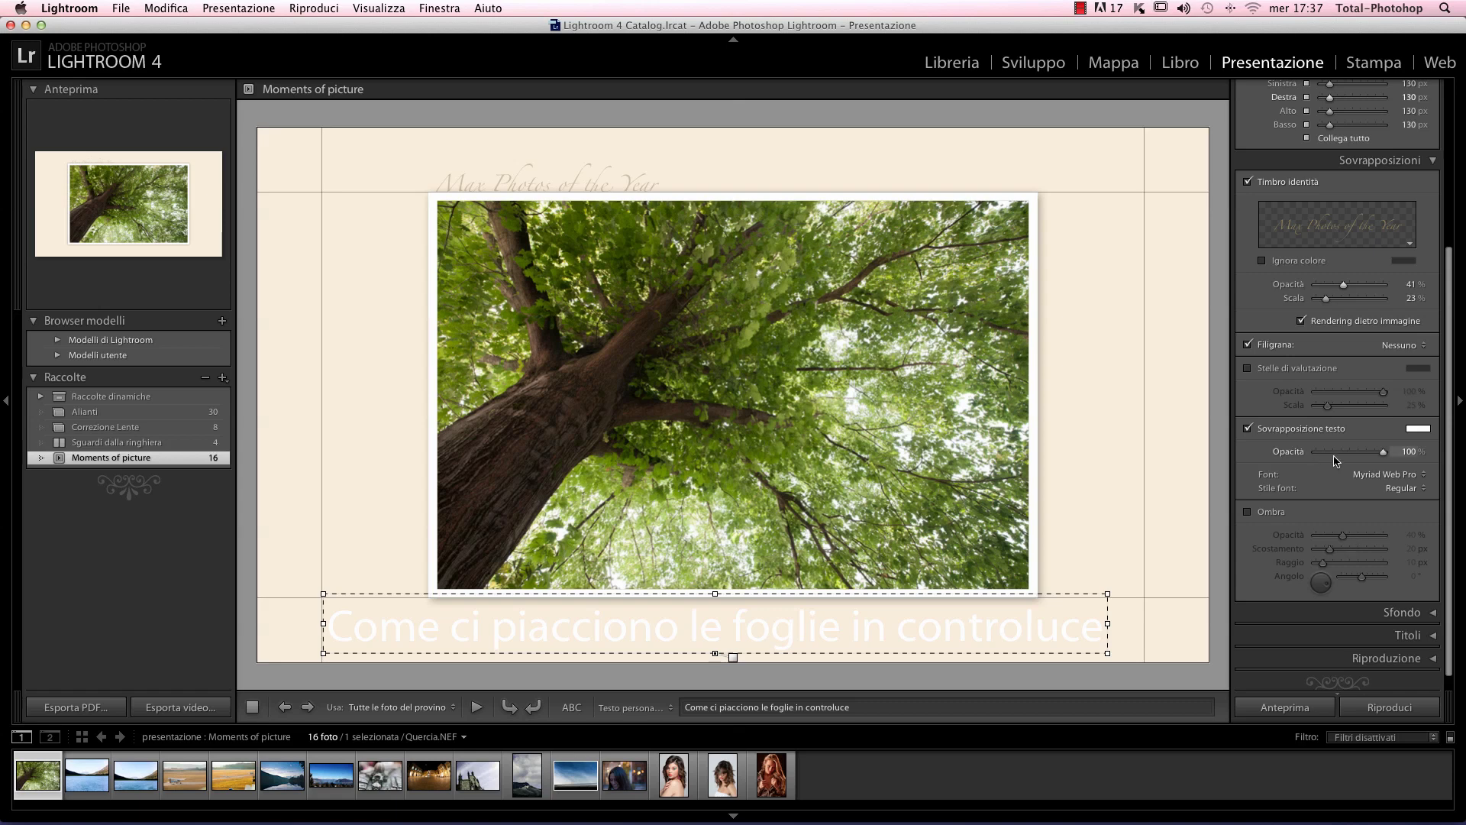
drag(1383, 451, 1369, 456)
drag(1107, 593, 1003, 626)
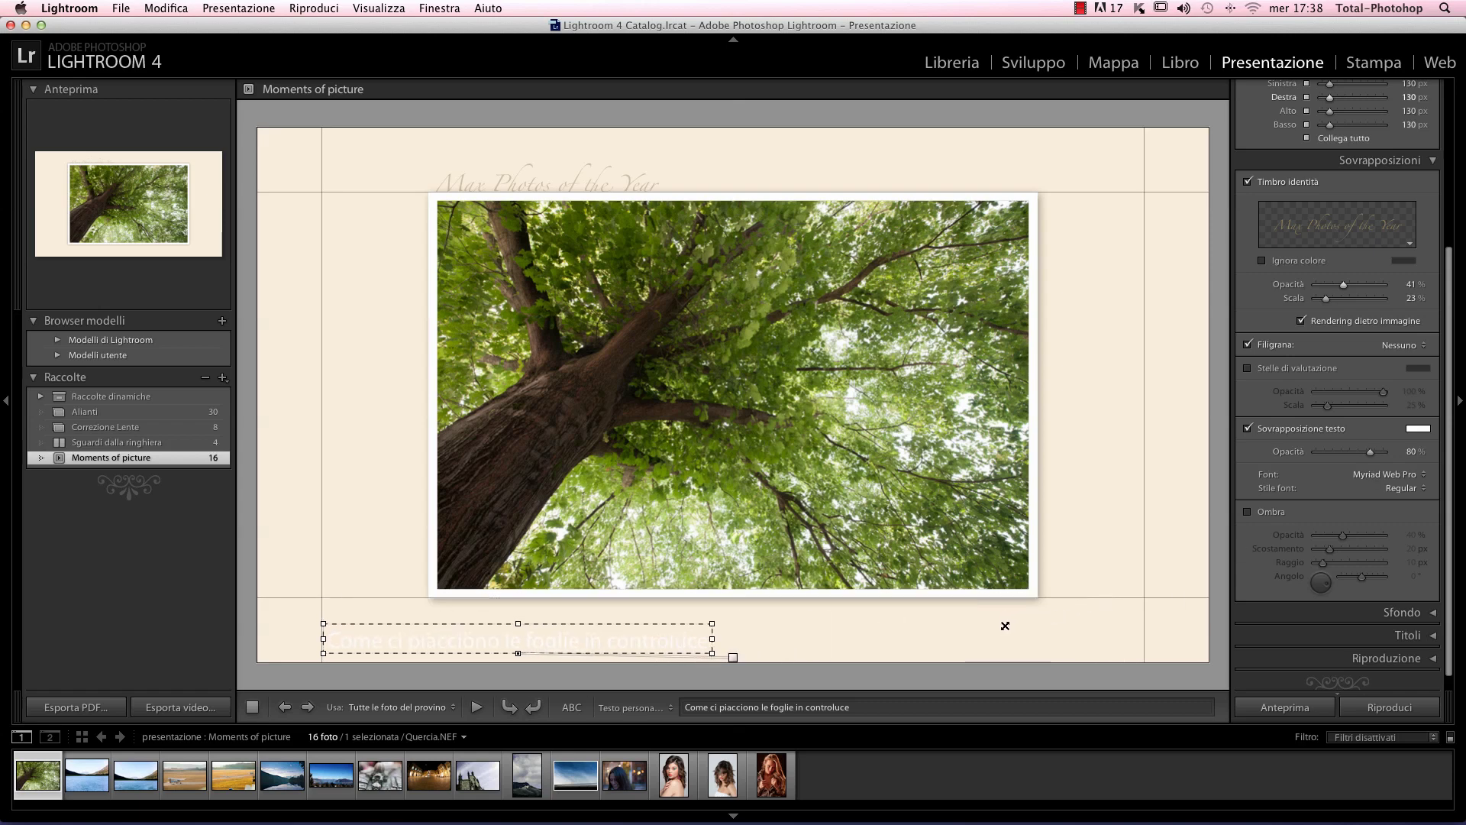
drag(619, 638, 869, 625)
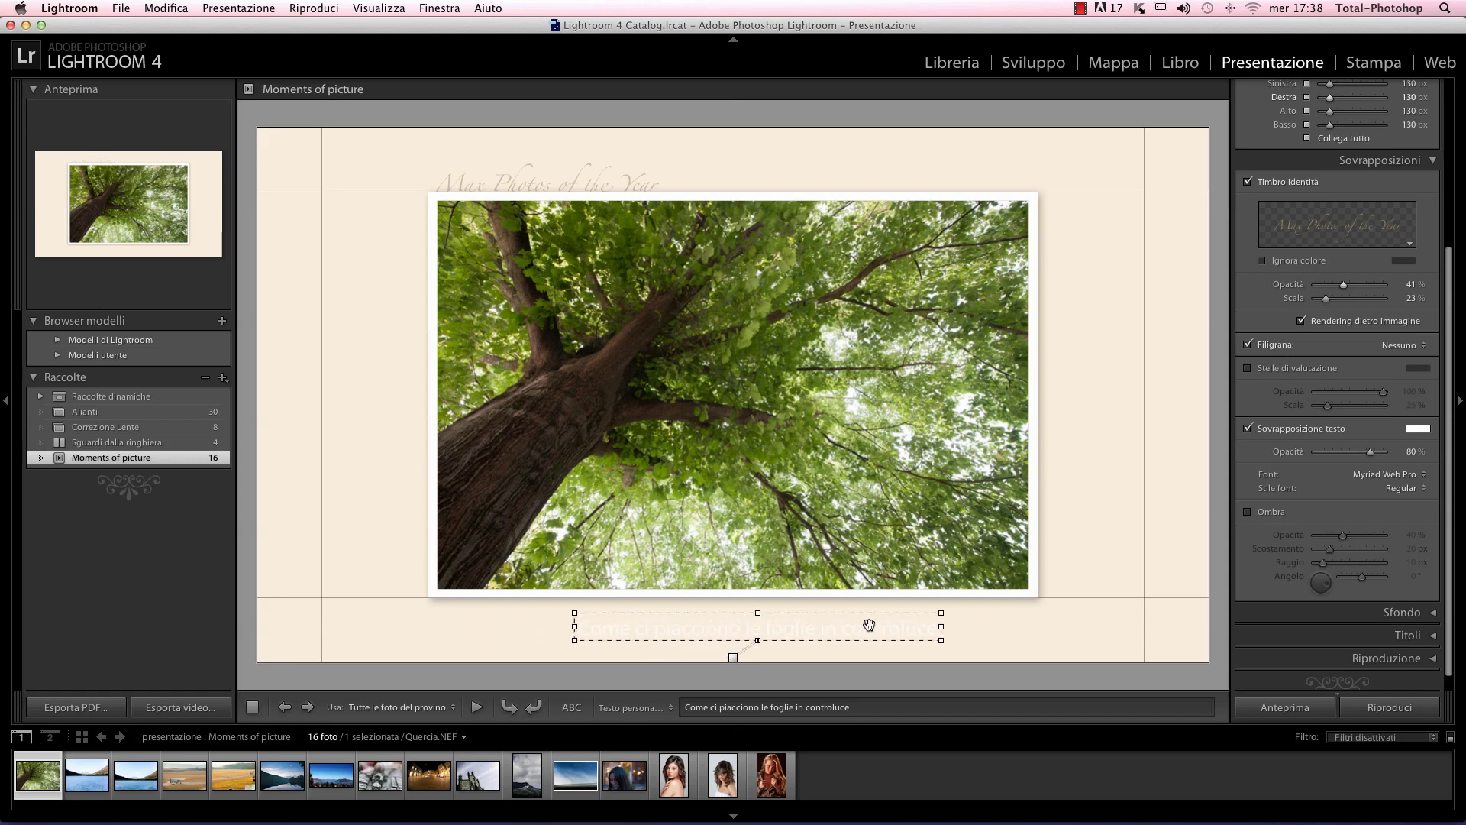
drag(869, 624, 844, 626)
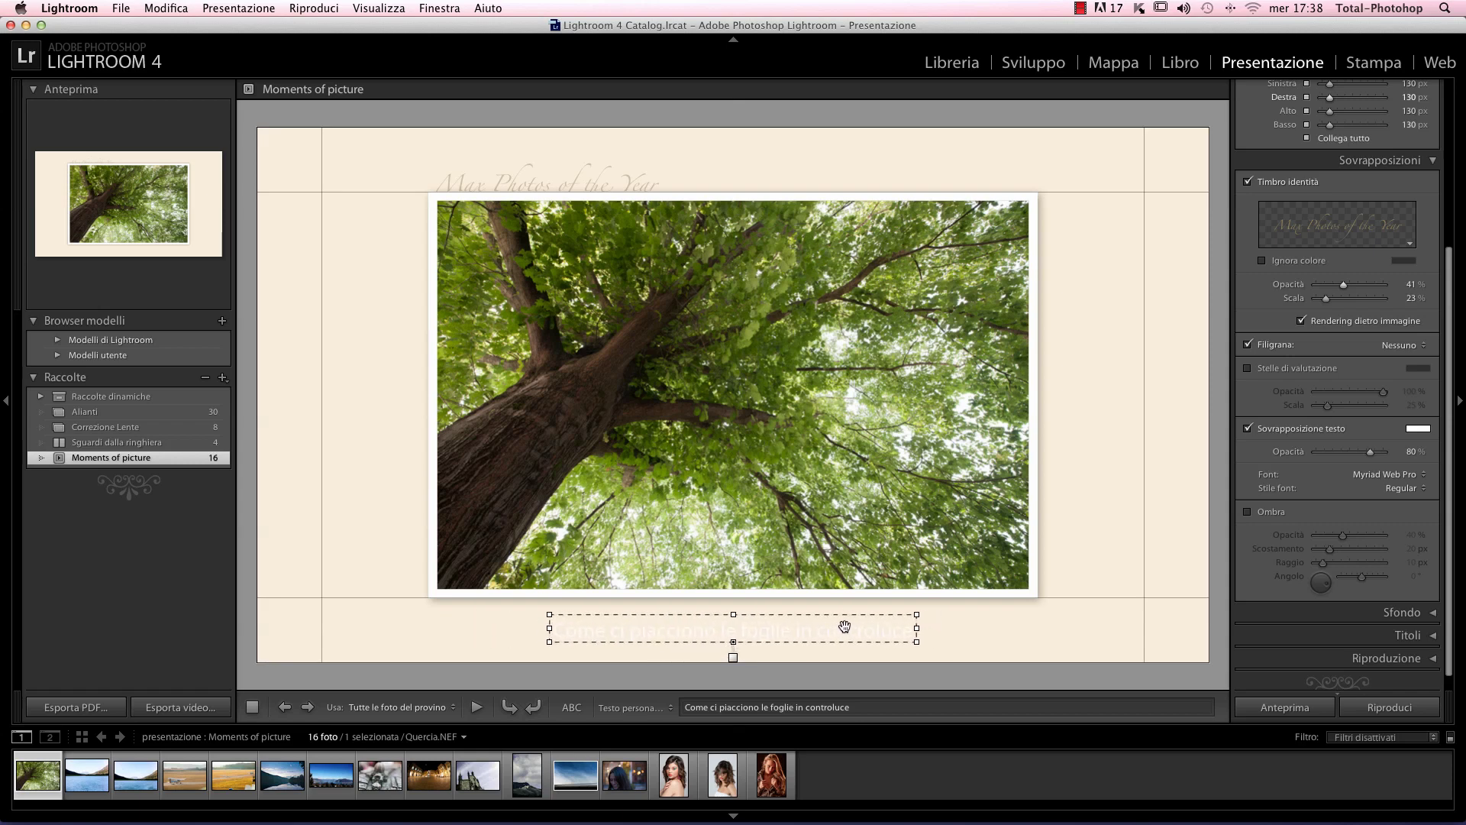
Step: Style the caption in Helvetica Neue Leggero with a medium grey colour
click(1413, 477)
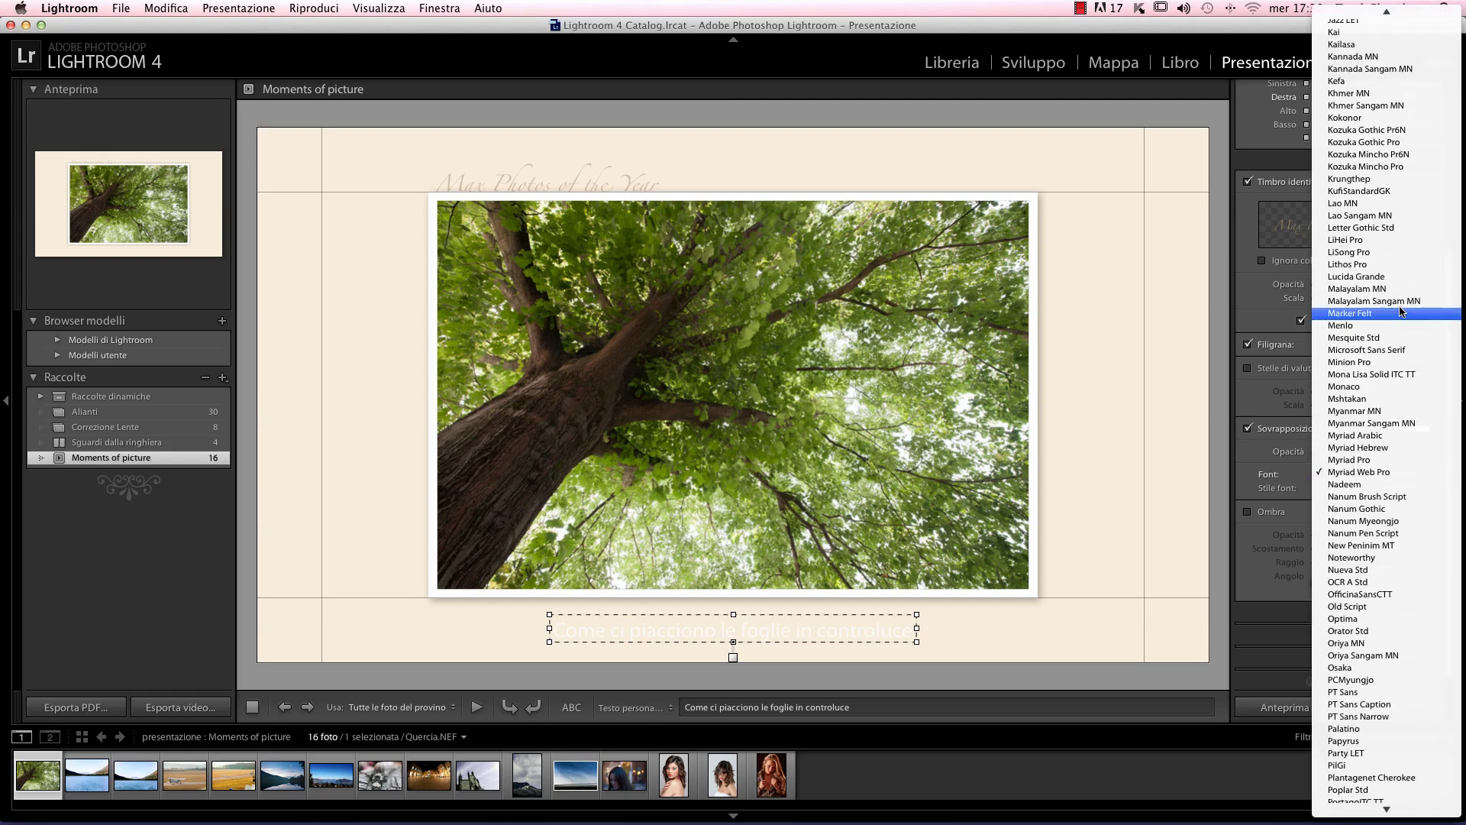
scroll(1372, 182, up, 8)
scroll(1373, 206, up, 2)
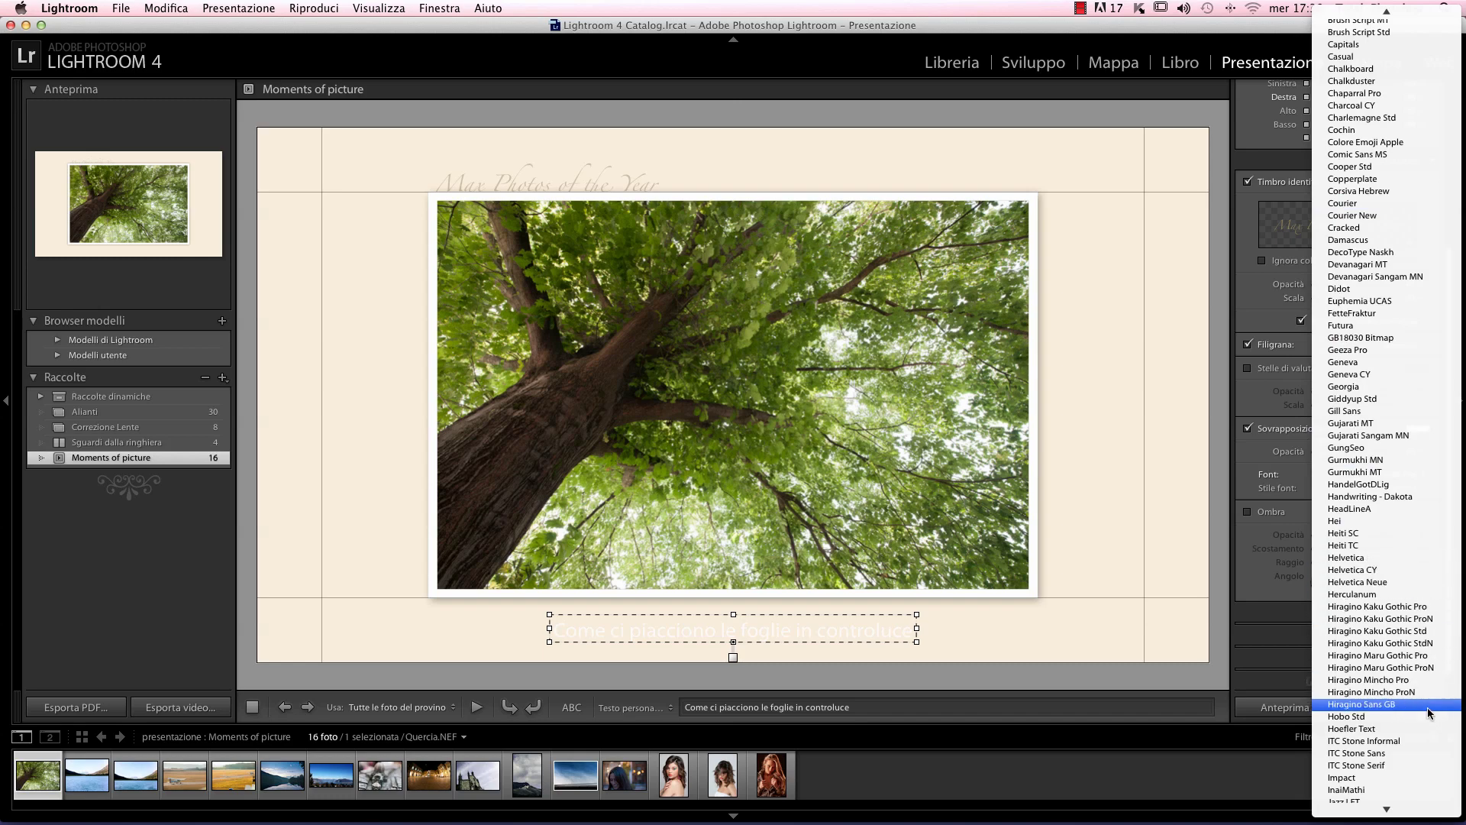
click(1425, 584)
click(1410, 489)
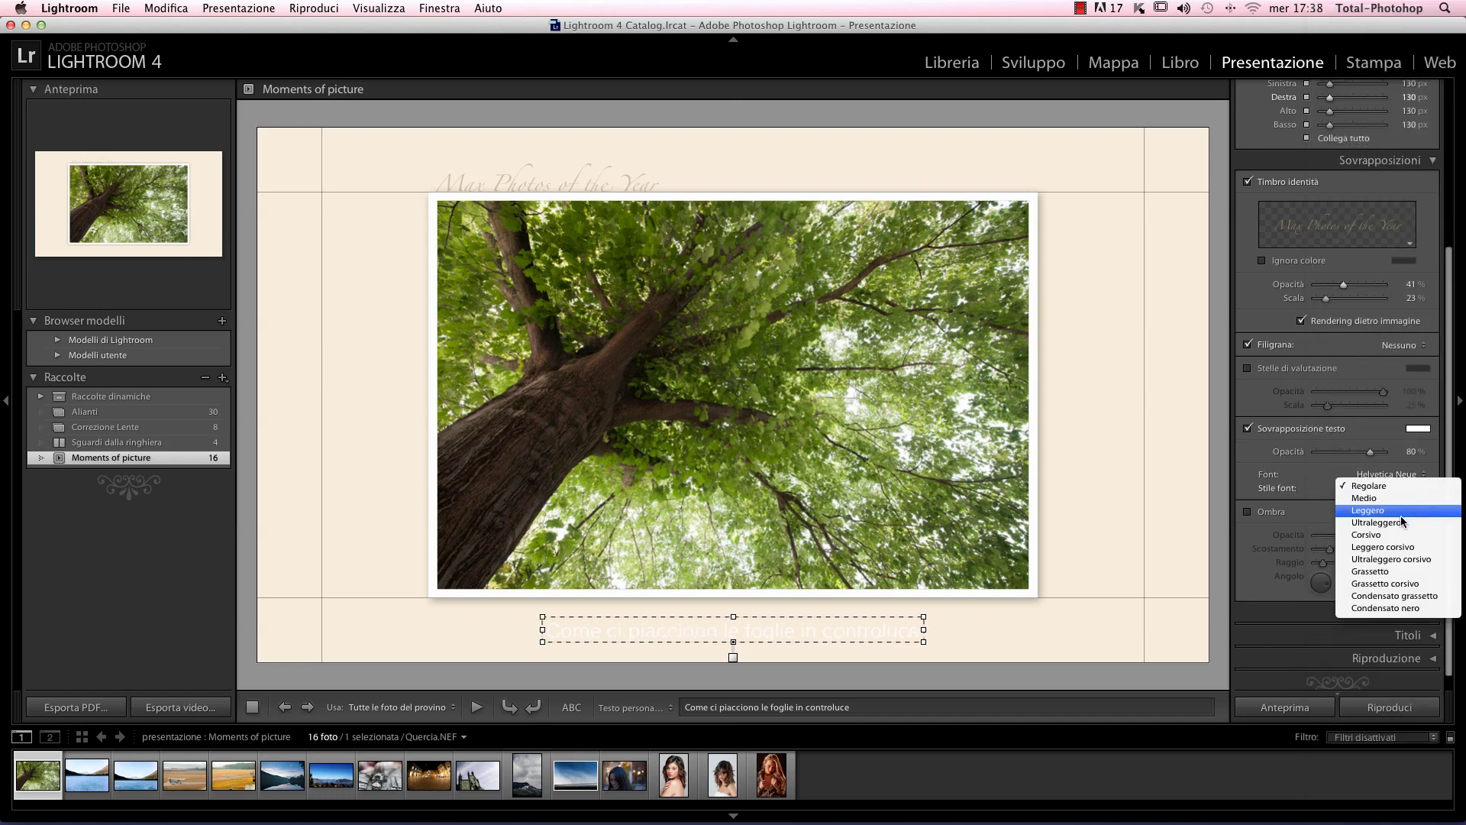
click(1406, 510)
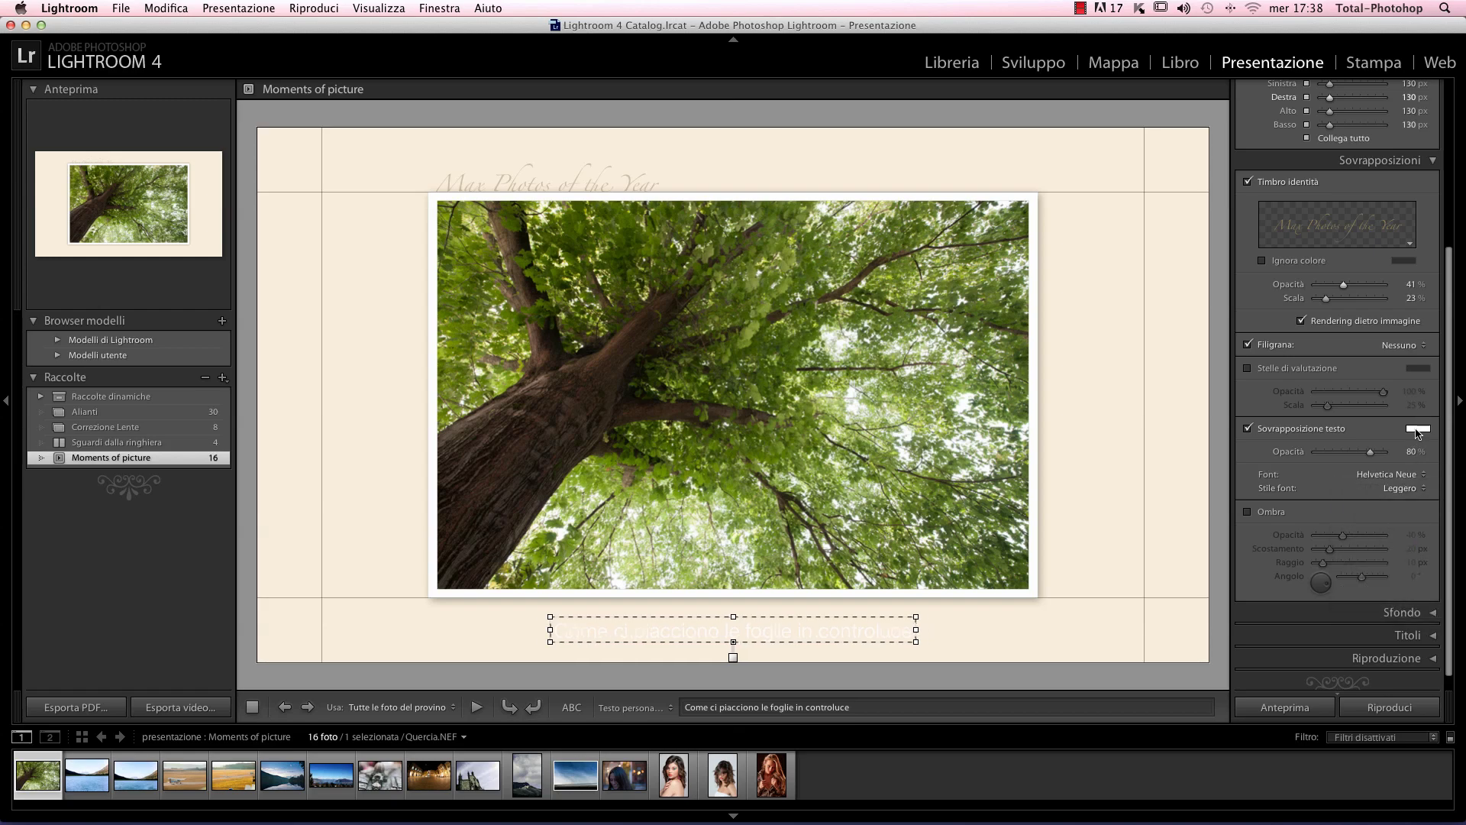
click(1418, 428)
mouse_move(1298, 434)
mouse_down()
mouse_move(1268, 469)
mouse_move(1095, 470)
mouse_up()
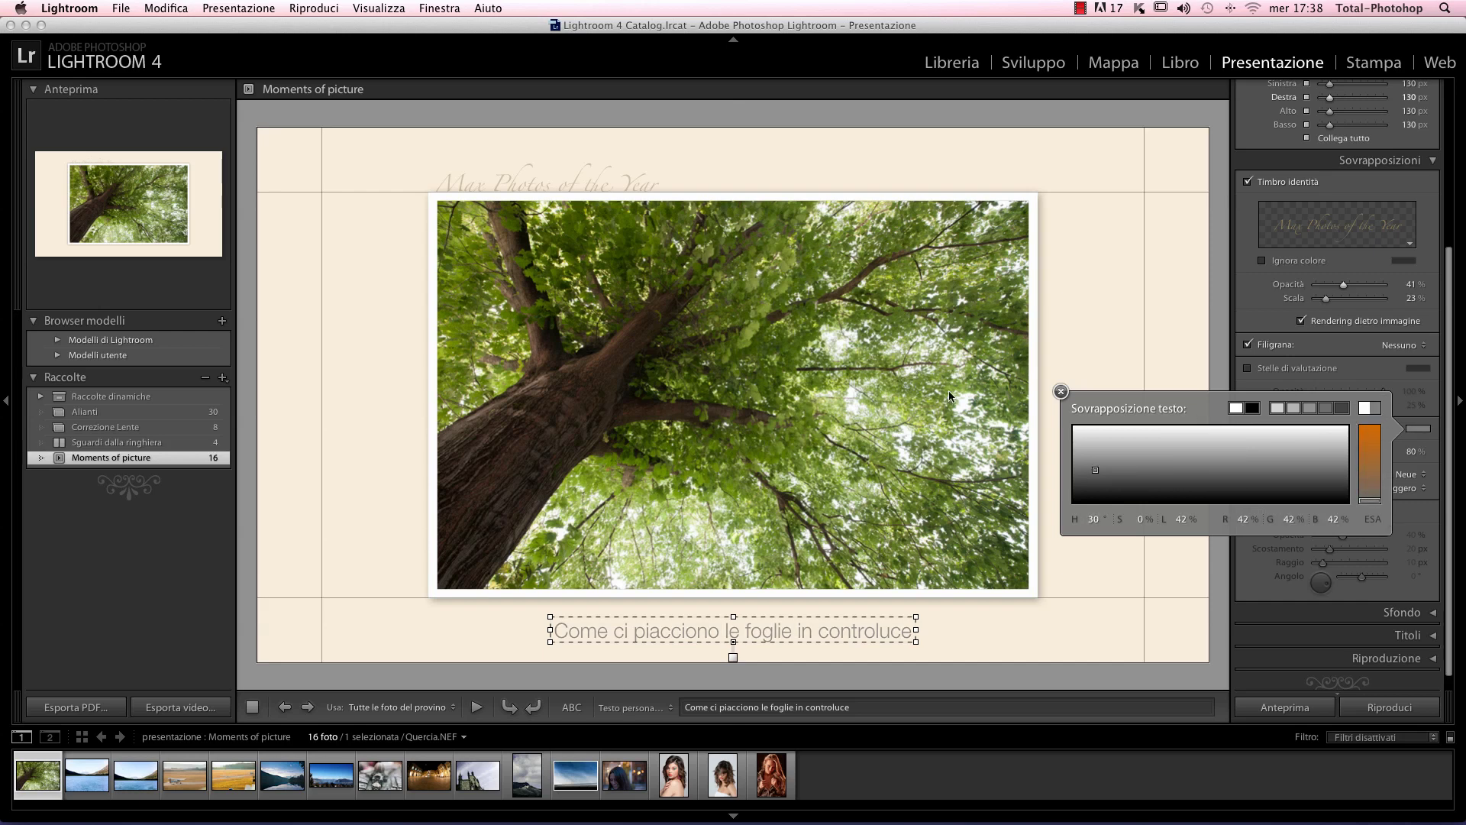
click(1061, 391)
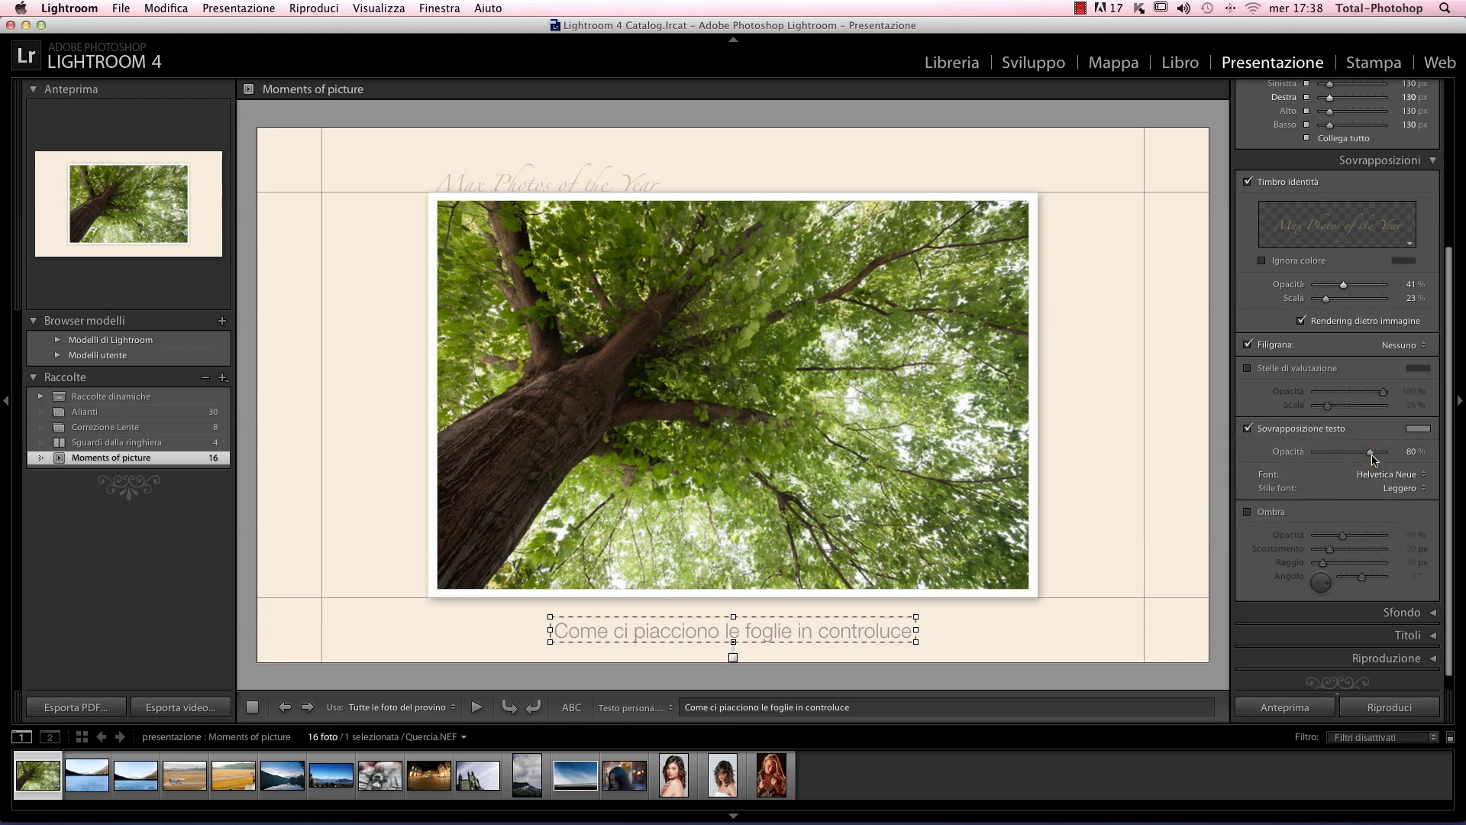
click(965, 619)
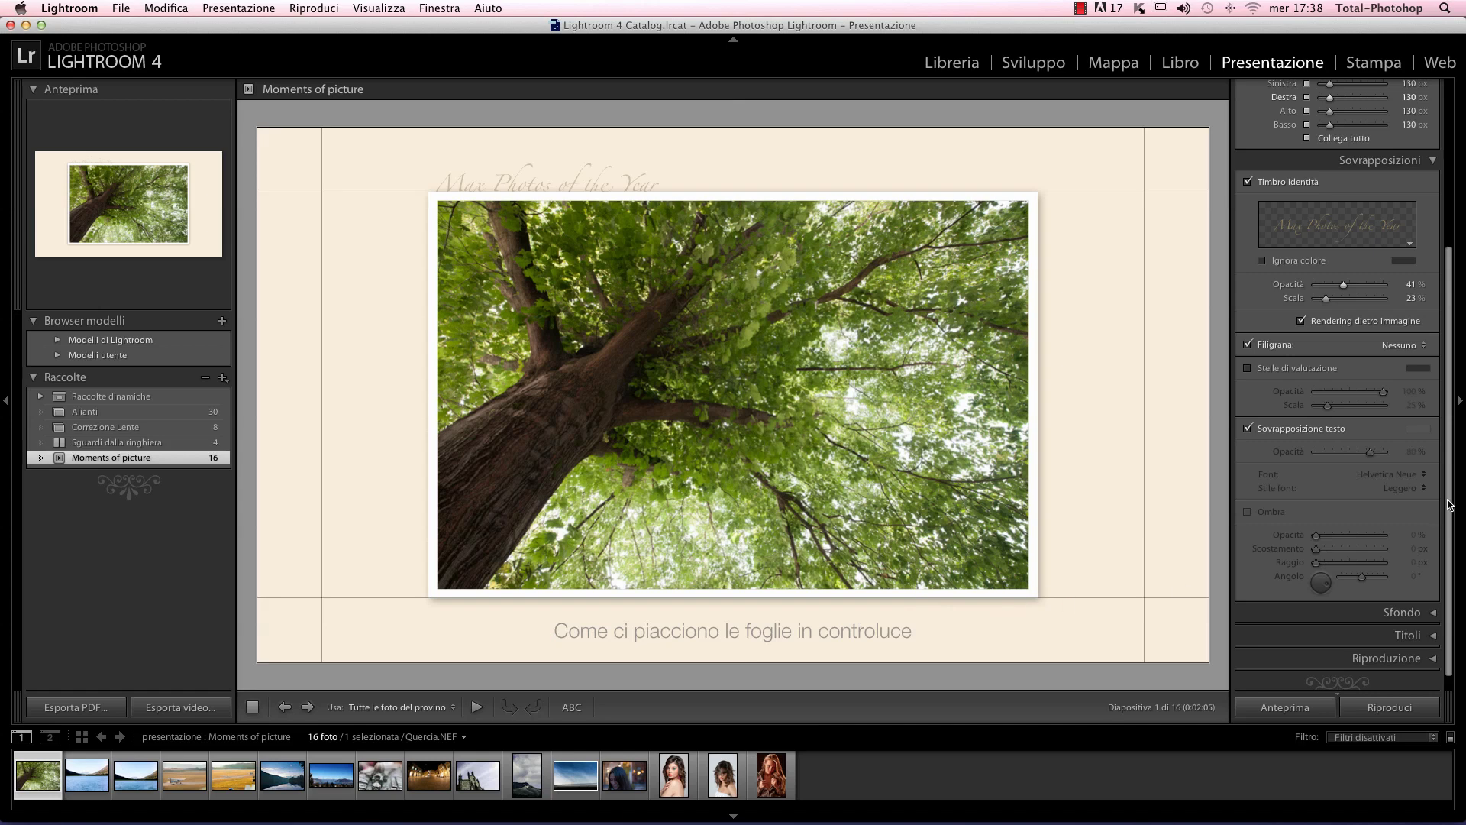
scroll(1443, 535, down, 1)
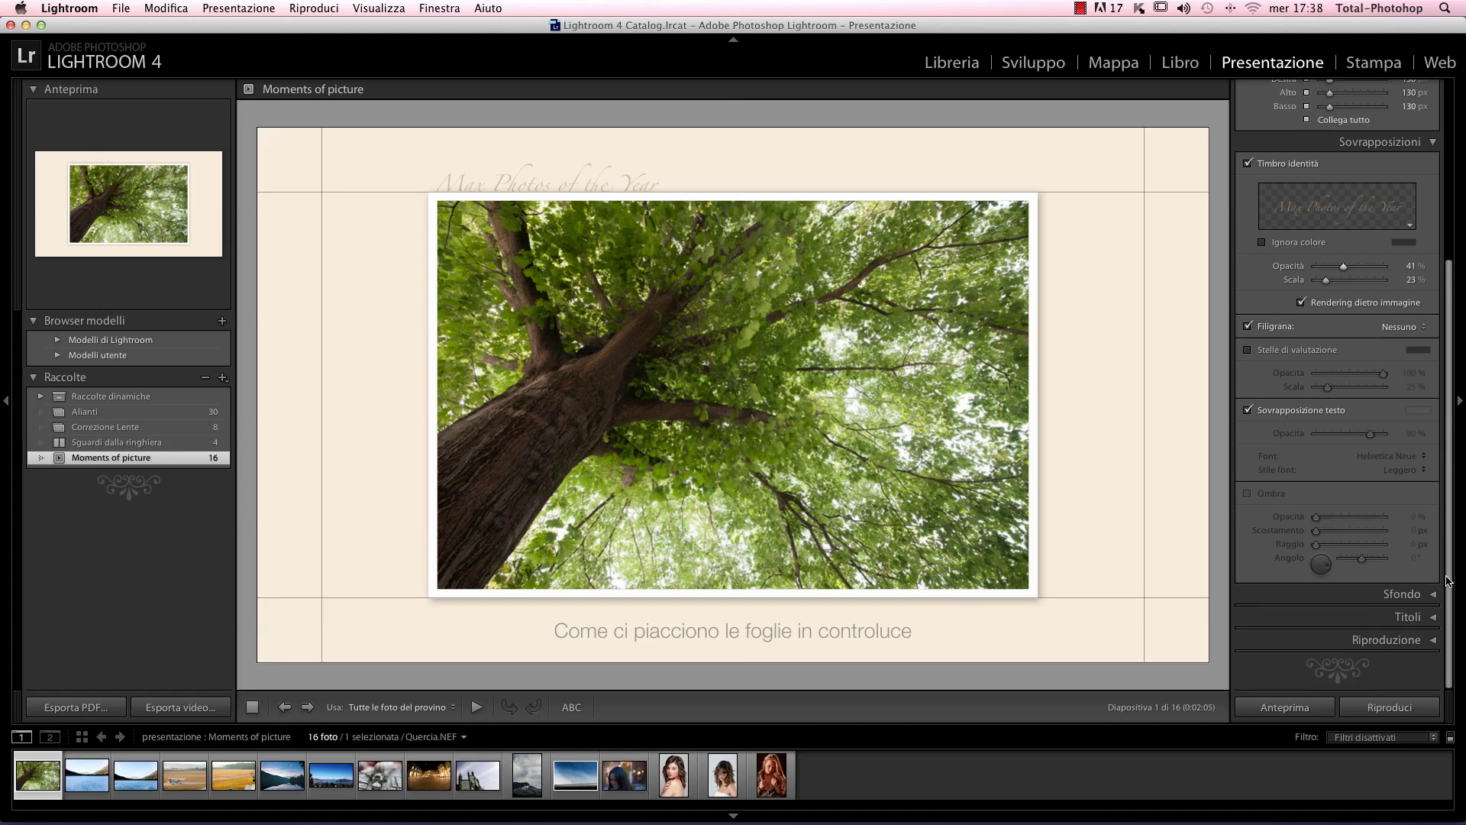
click(768, 632)
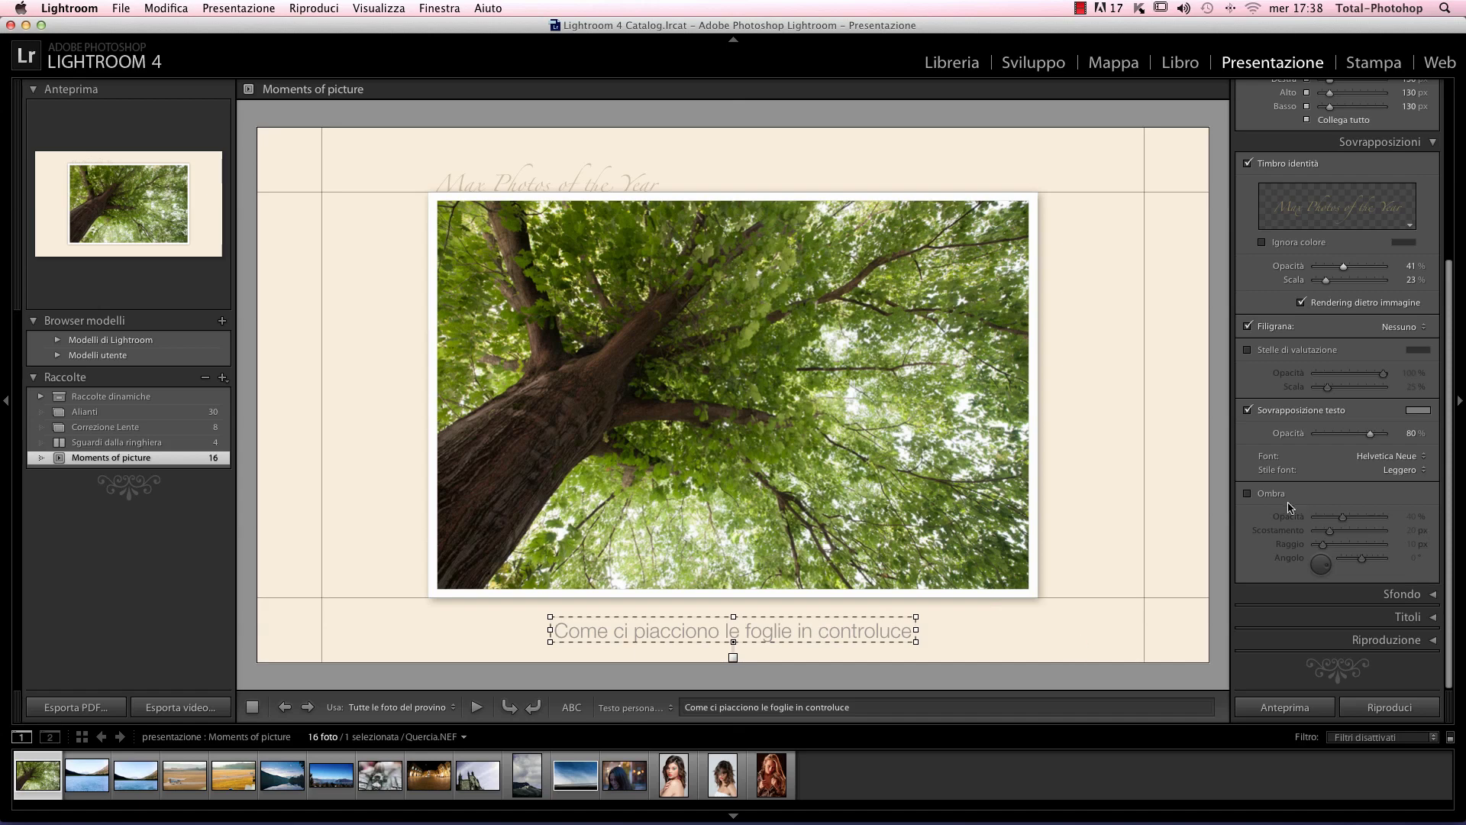
click(1264, 495)
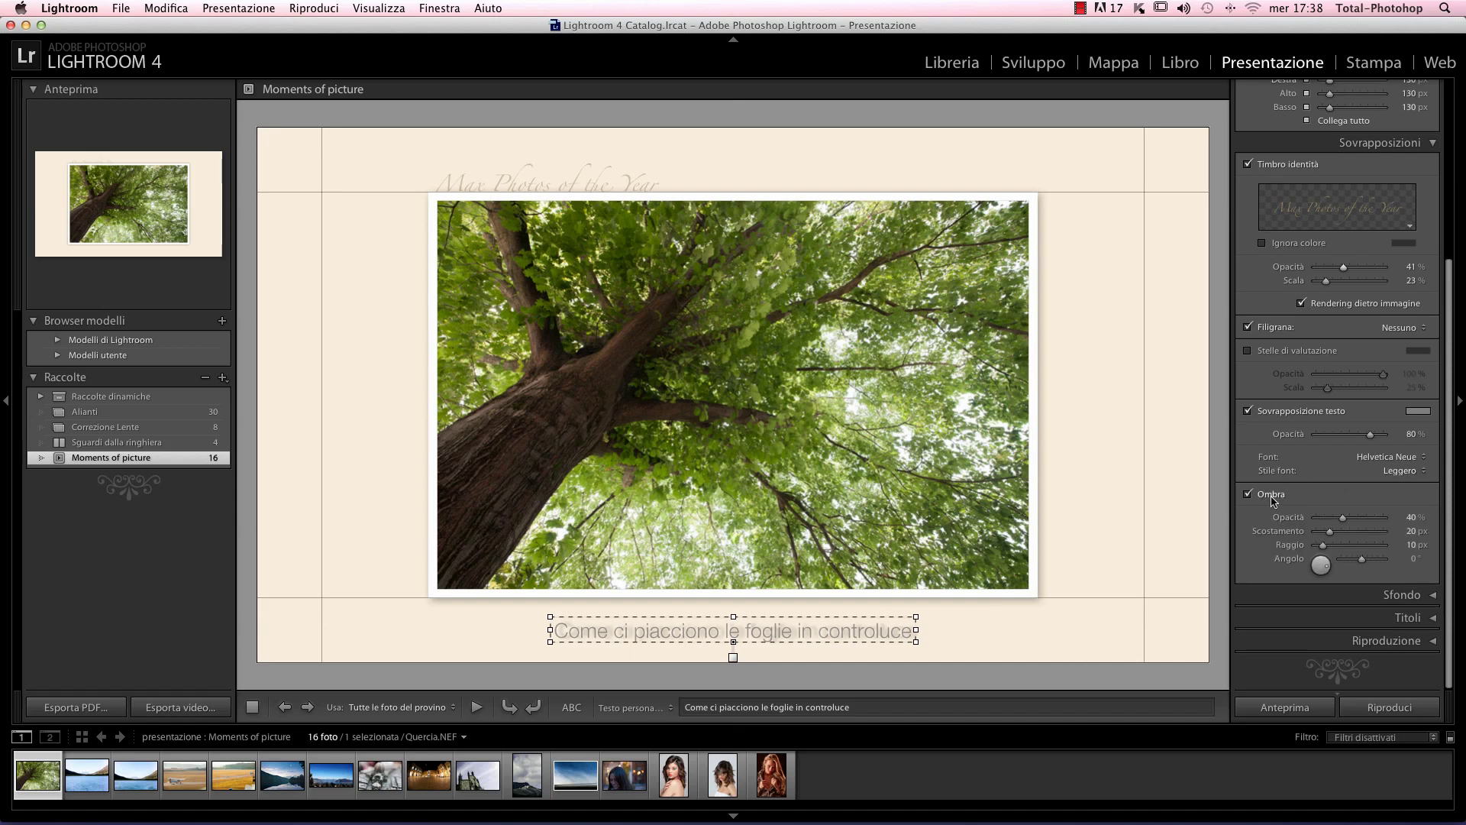
drag(1344, 519, 1330, 523)
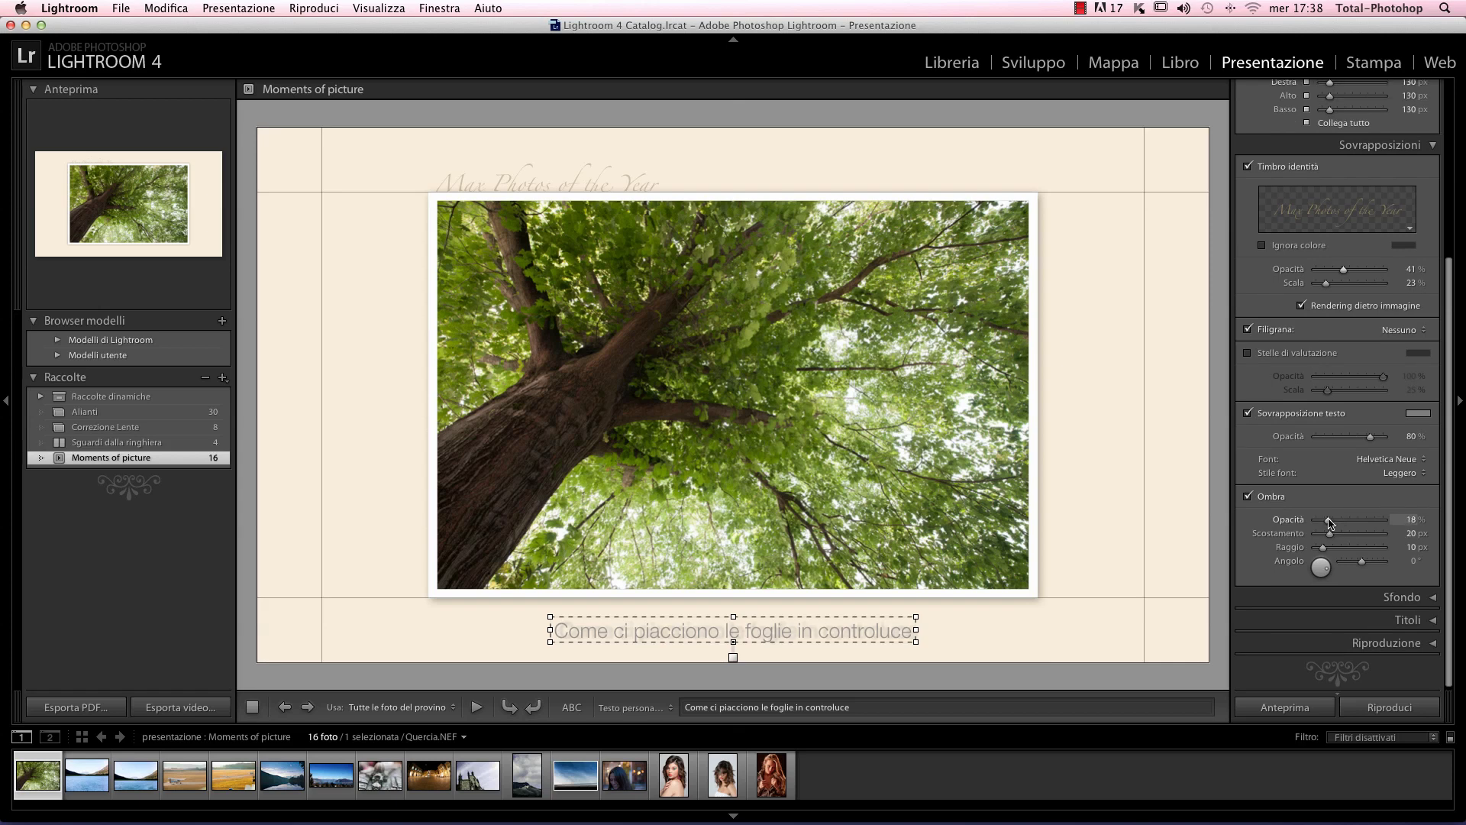
drag(1329, 538, 1334, 527)
click(1271, 498)
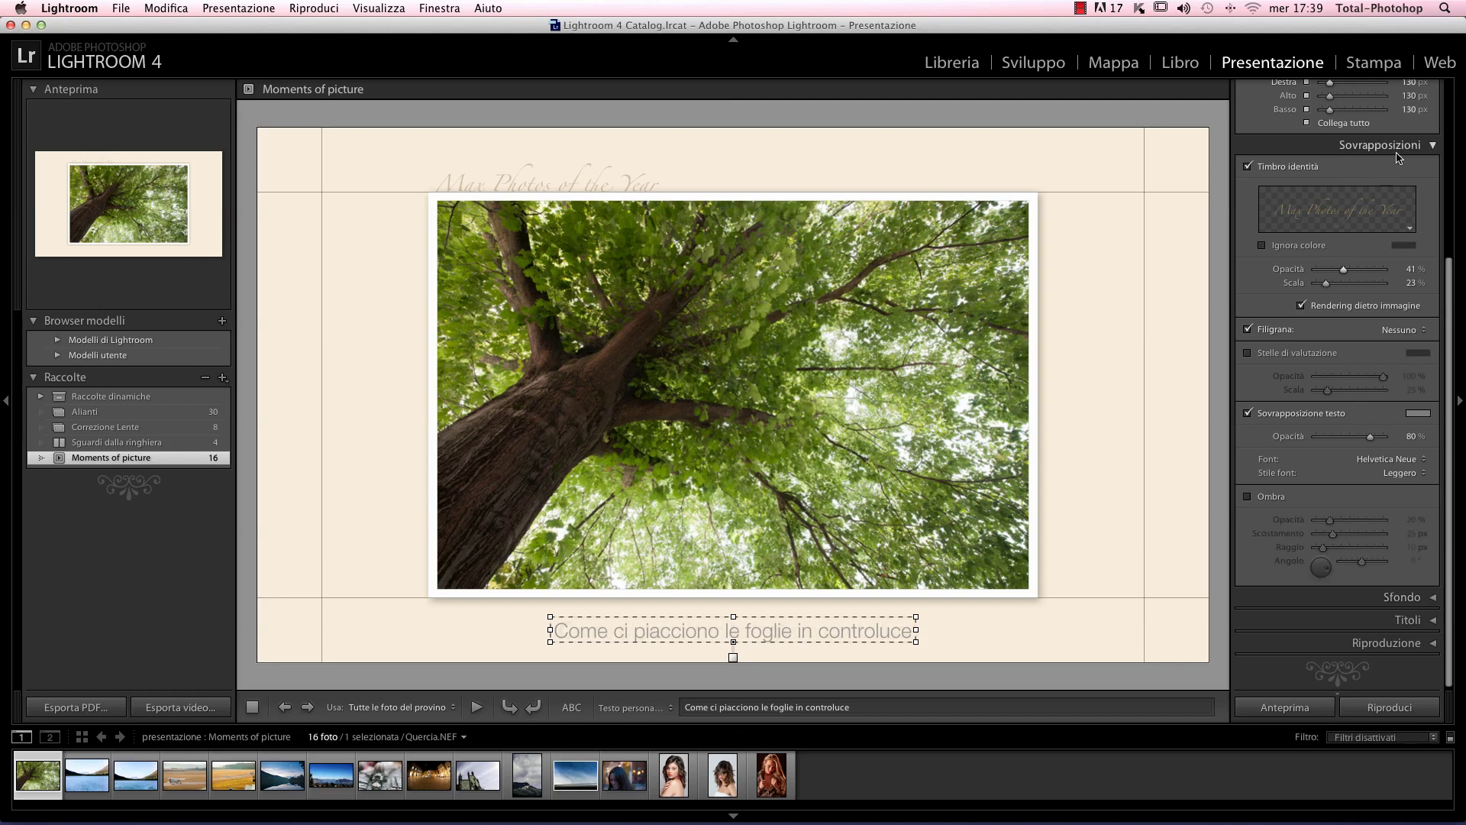
Step: Enable the 'Moments of Pictures' intro and 'Thanks for being here' ending title screens
click(1428, 146)
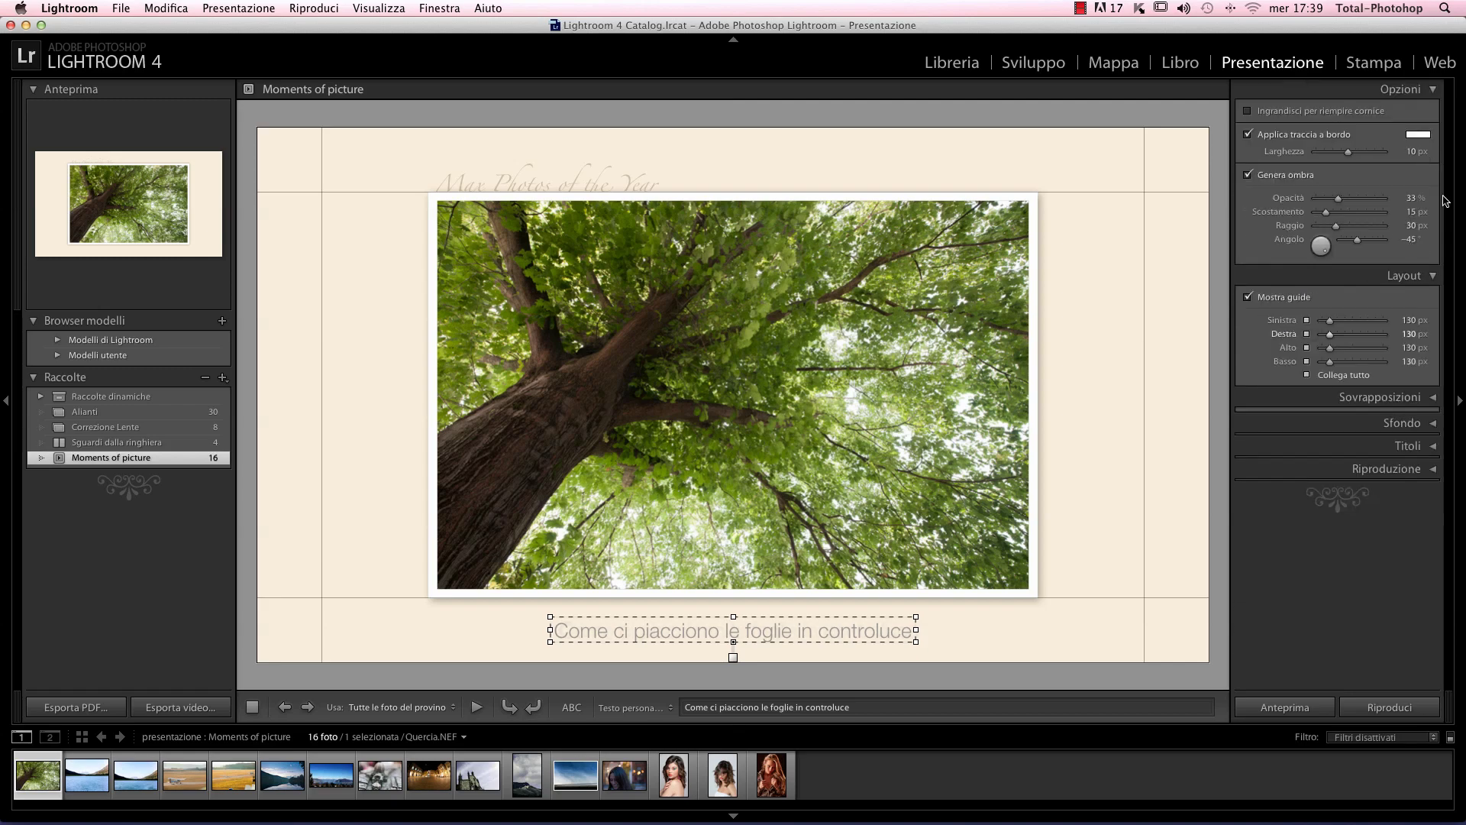
click(1439, 443)
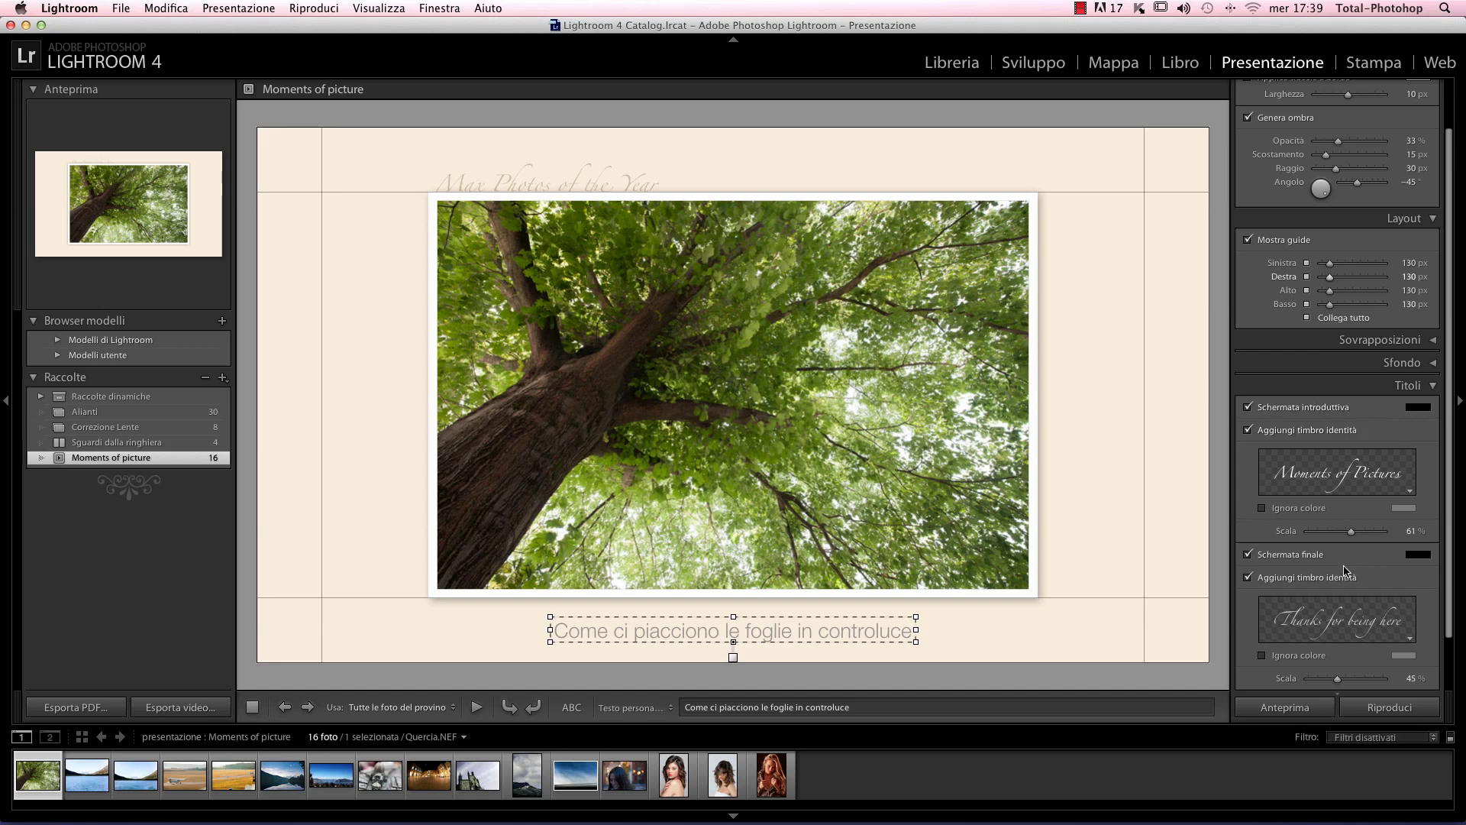
click(1249, 408)
click(1249, 408)
click(1263, 414)
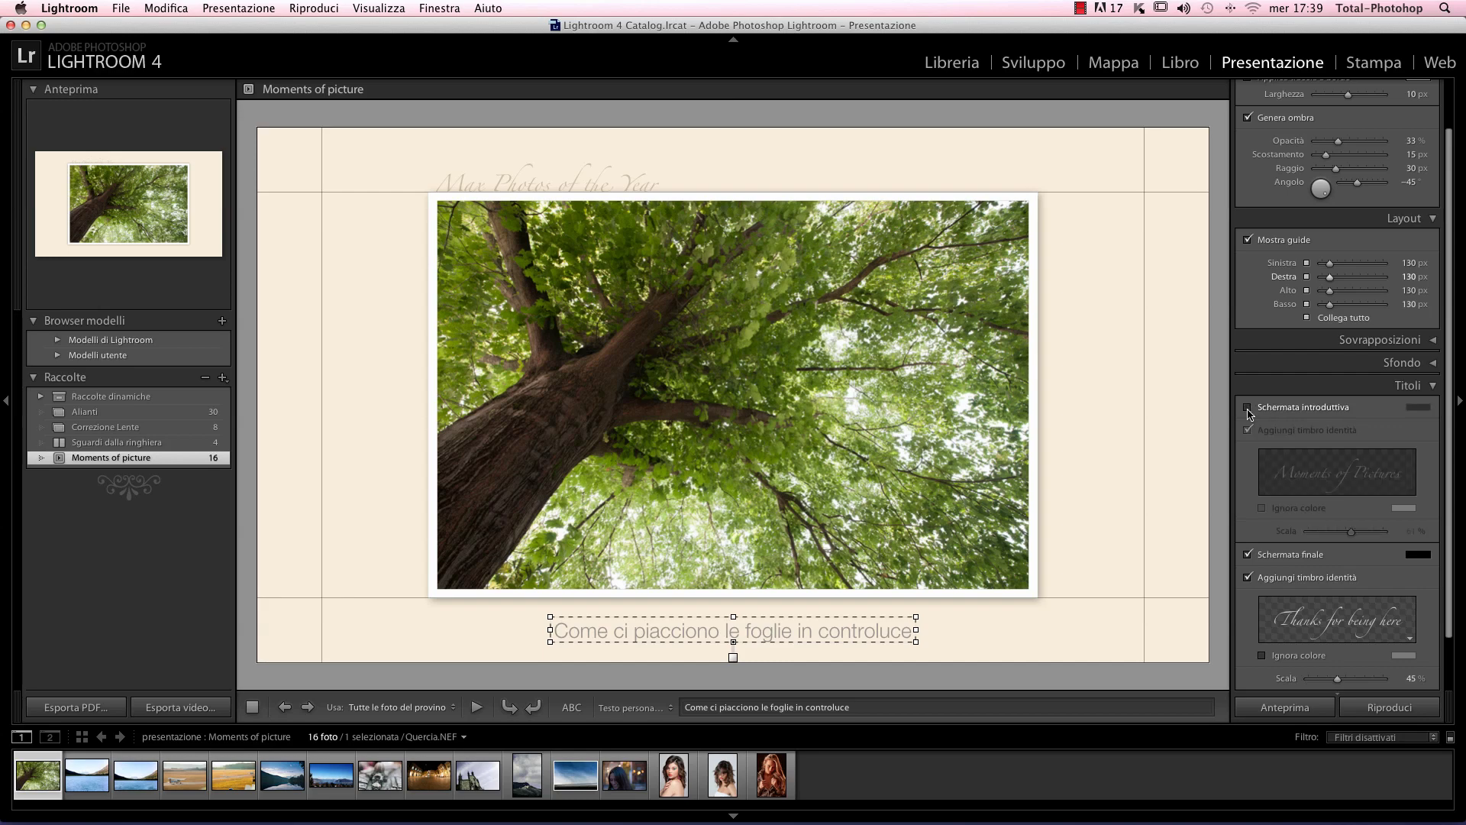
click(1251, 411)
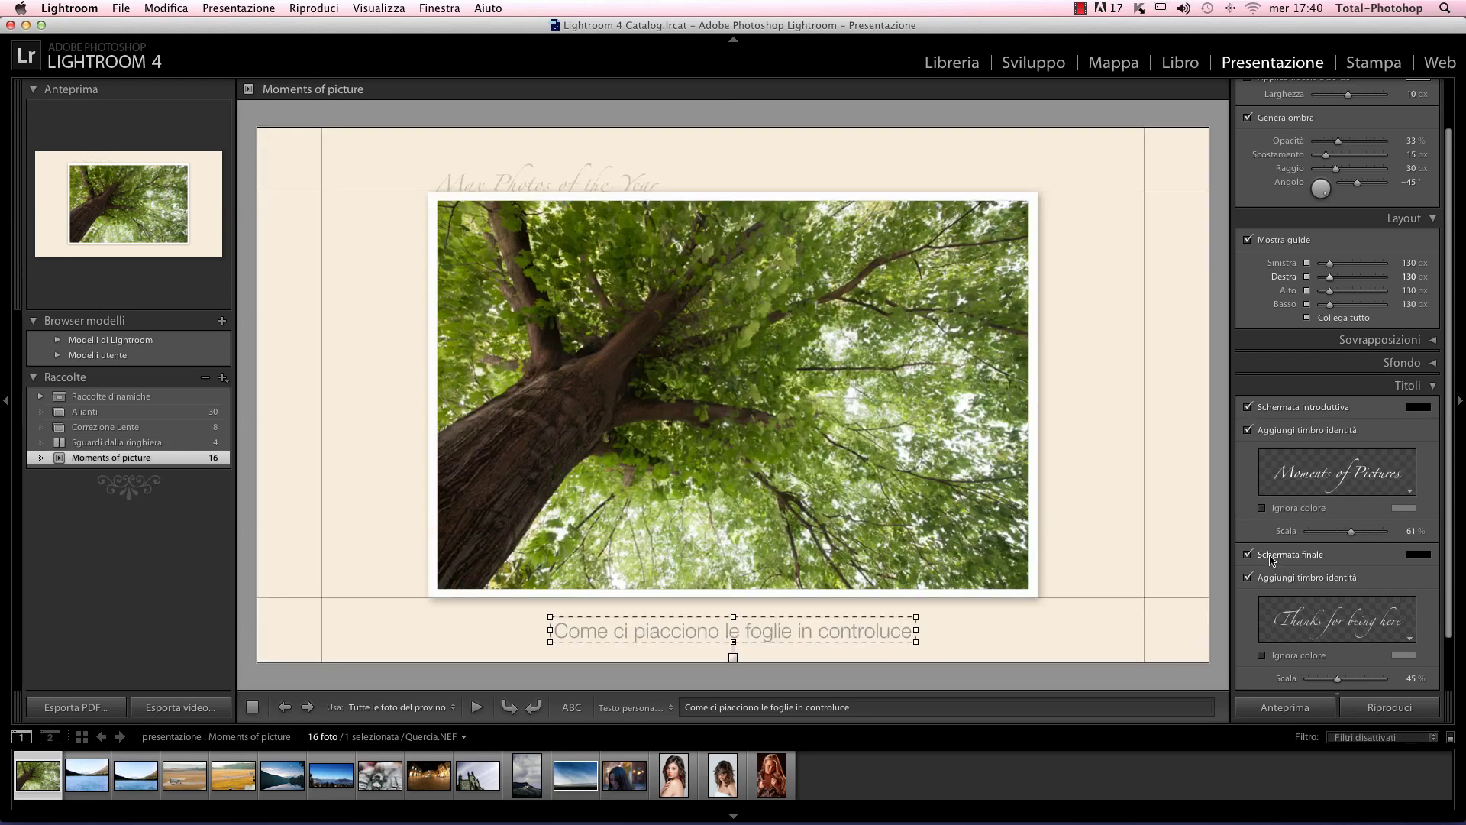
click(1274, 559)
click(1264, 563)
Step: Check the intro and ending title plate menus, leave them unchanged, and show playback settings
scroll(1334, 544, down, 3)
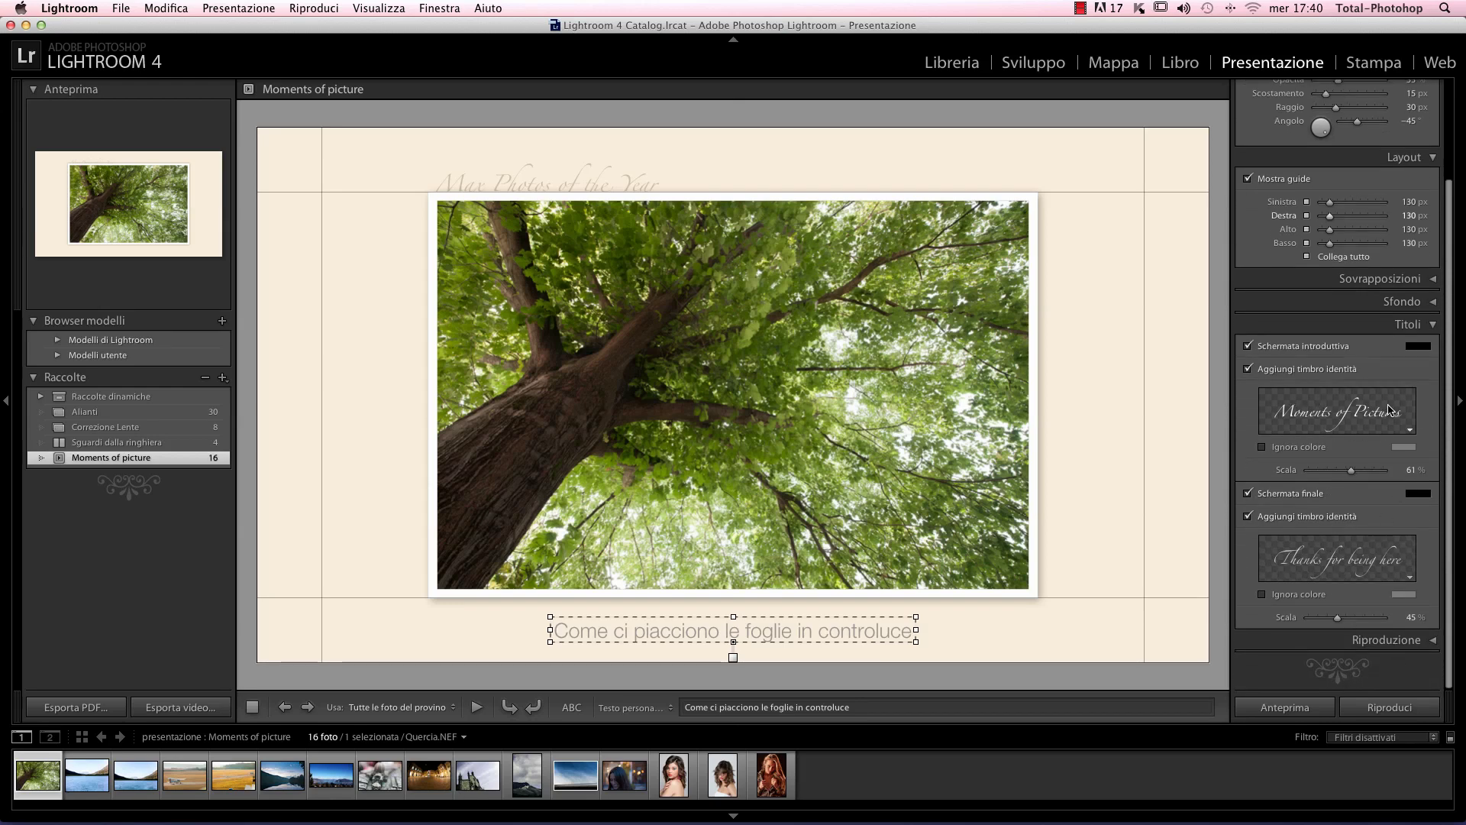
click(1388, 405)
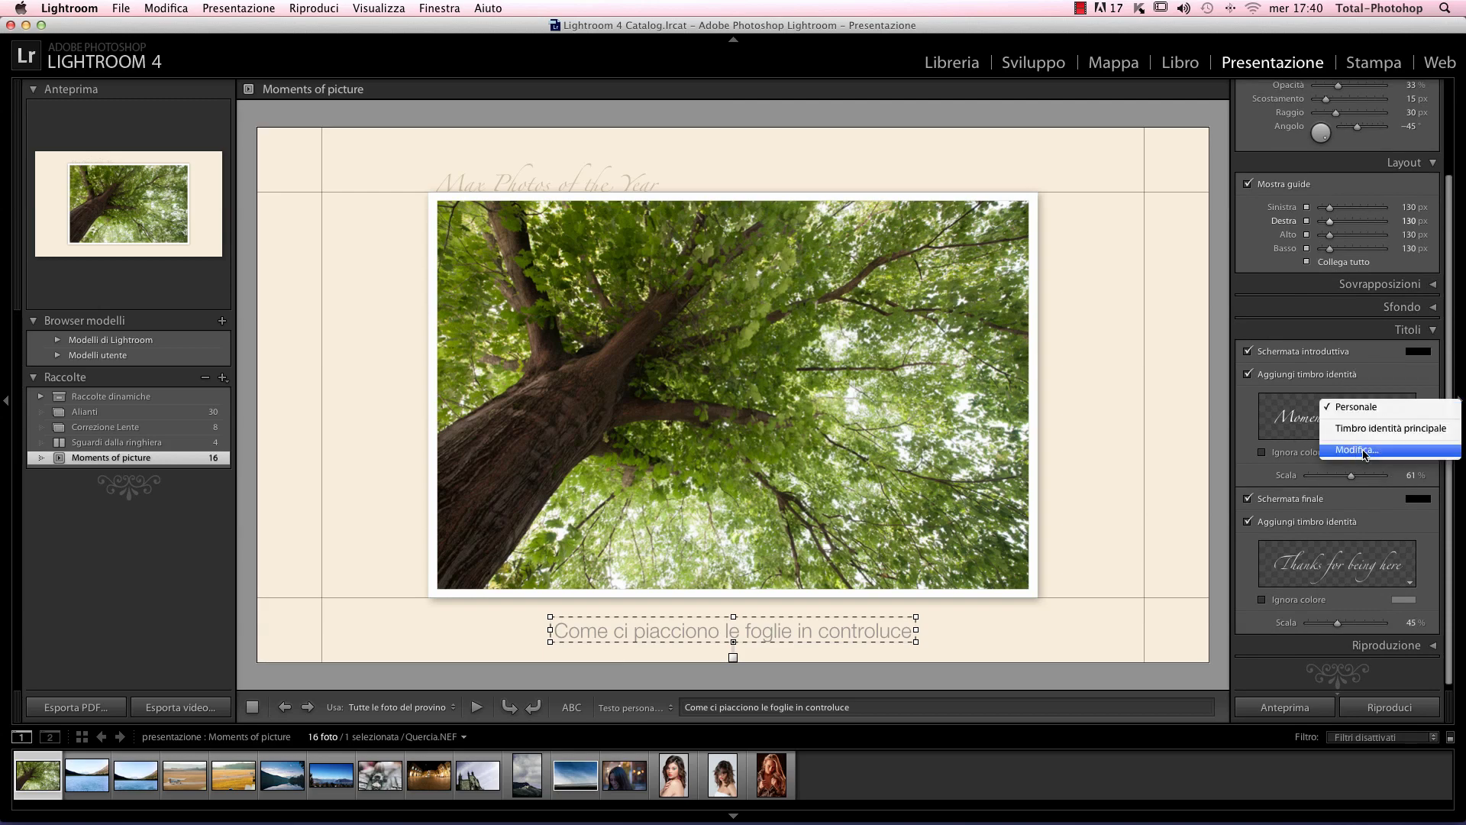
click(1304, 565)
click(1304, 566)
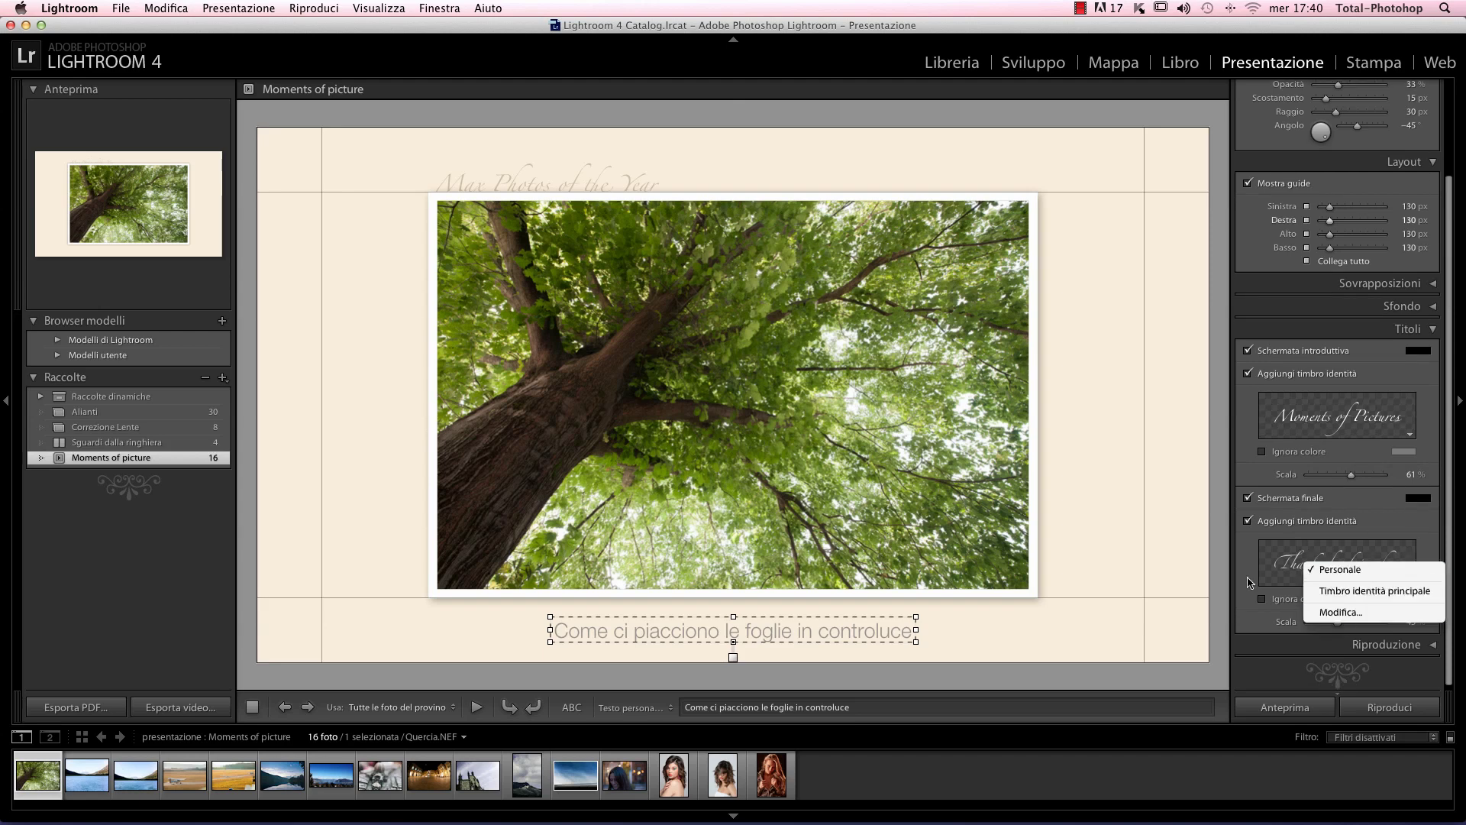
click(1270, 573)
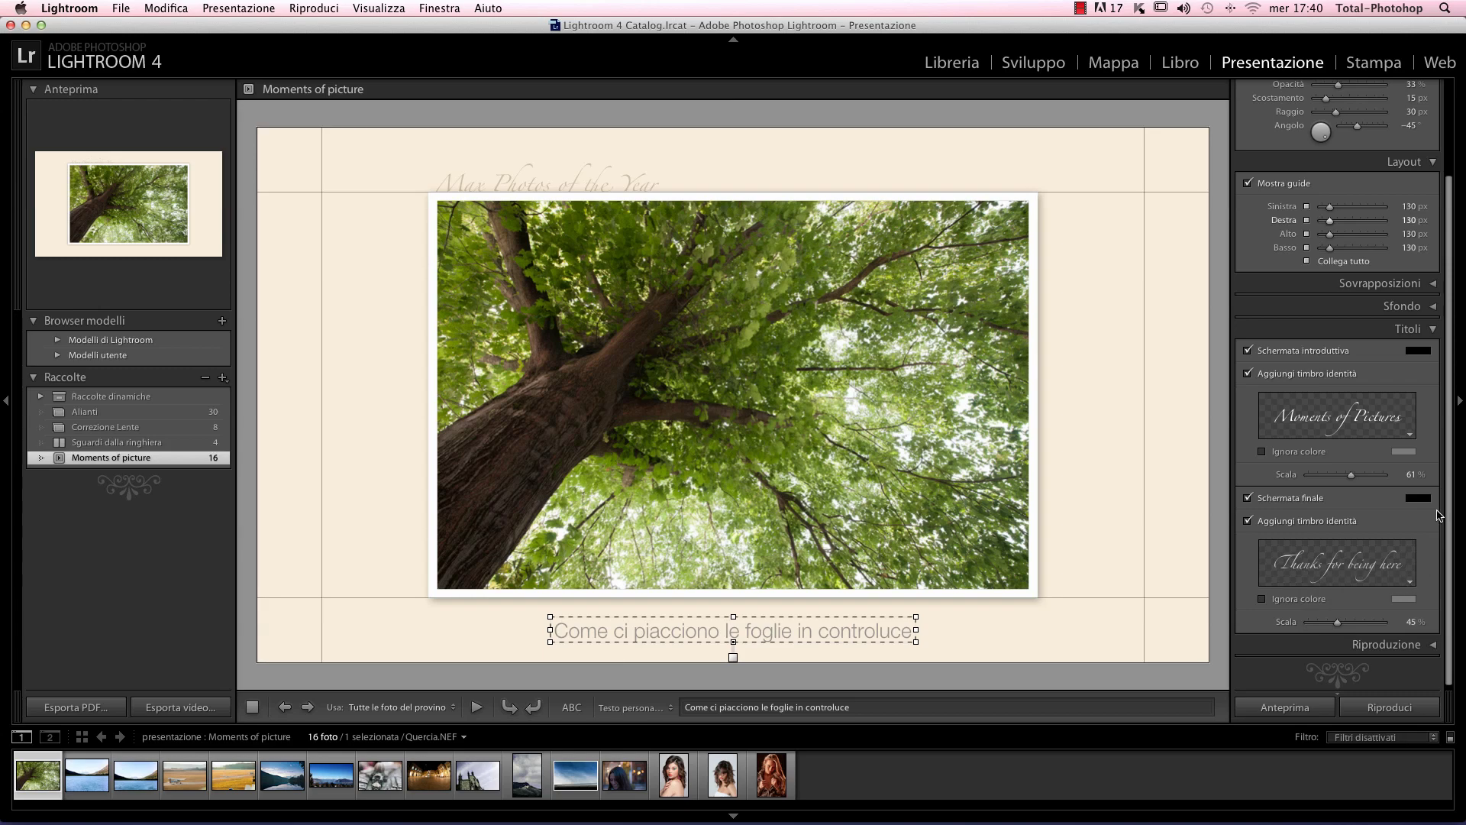
click(1424, 645)
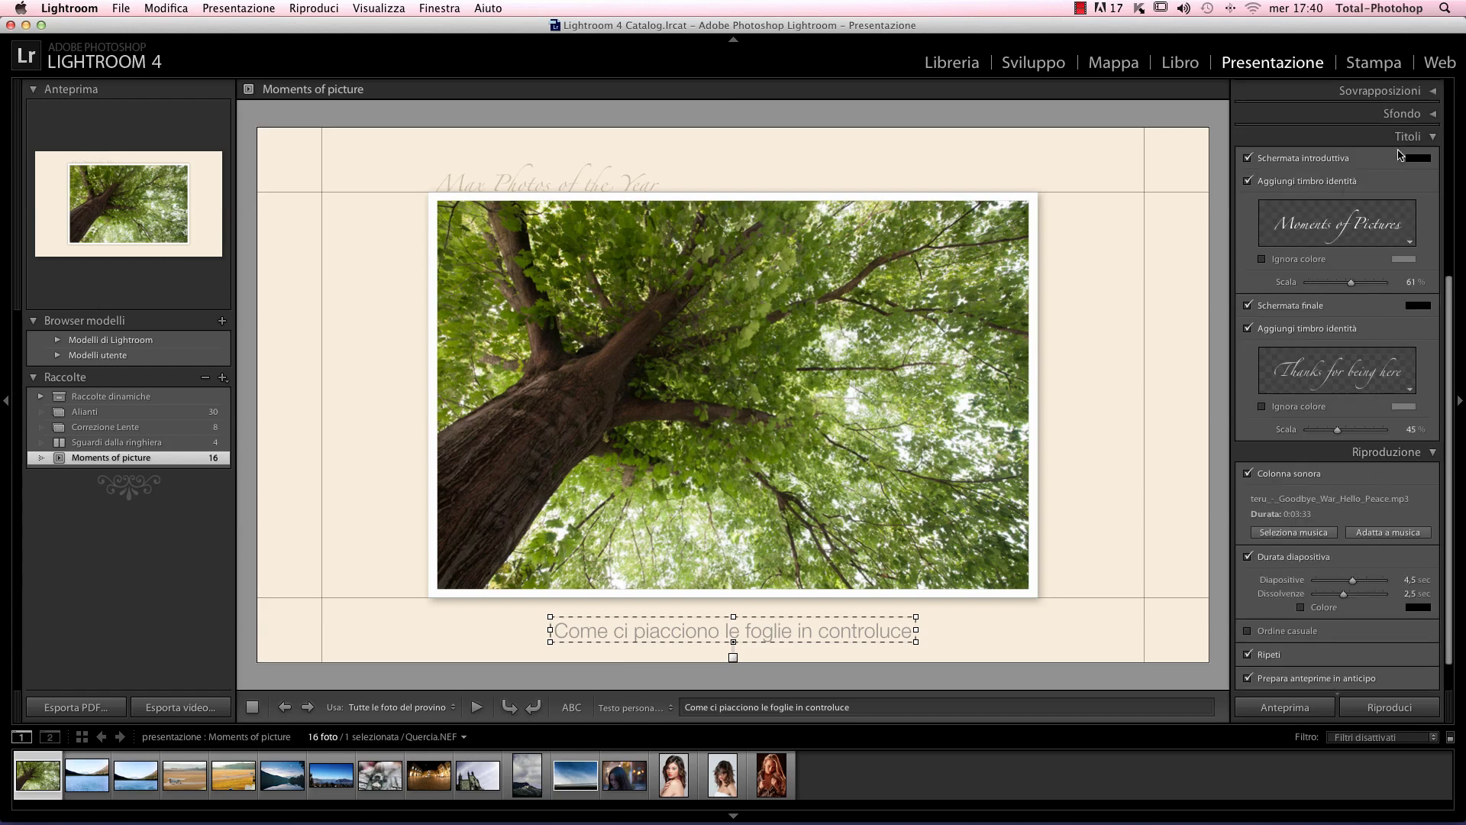
Step: Set slide duration to 3,2 sec and fades to 3,4 sec, with fade colour enabled
click(1425, 140)
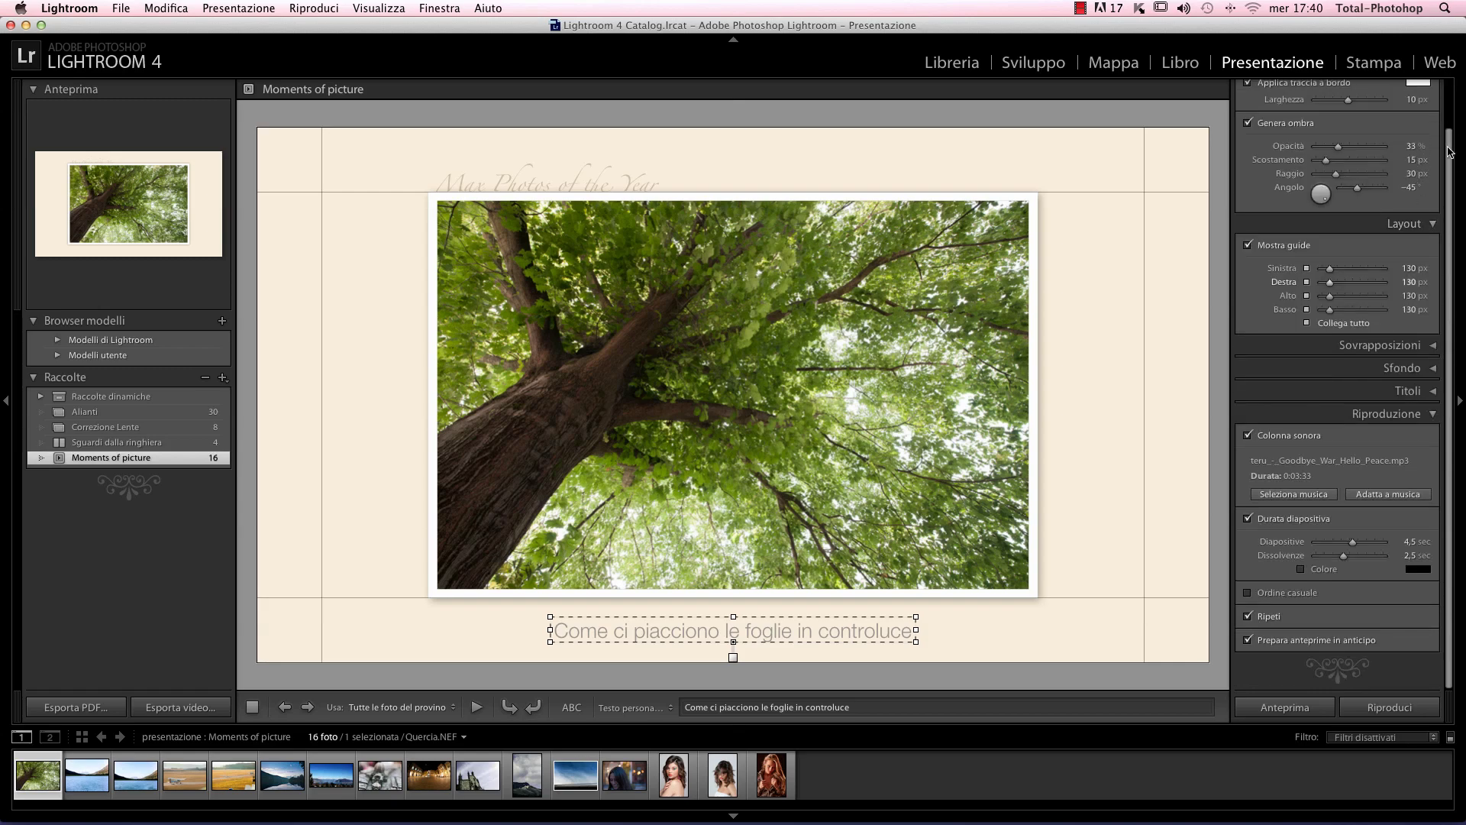
drag(1451, 143, 1450, 115)
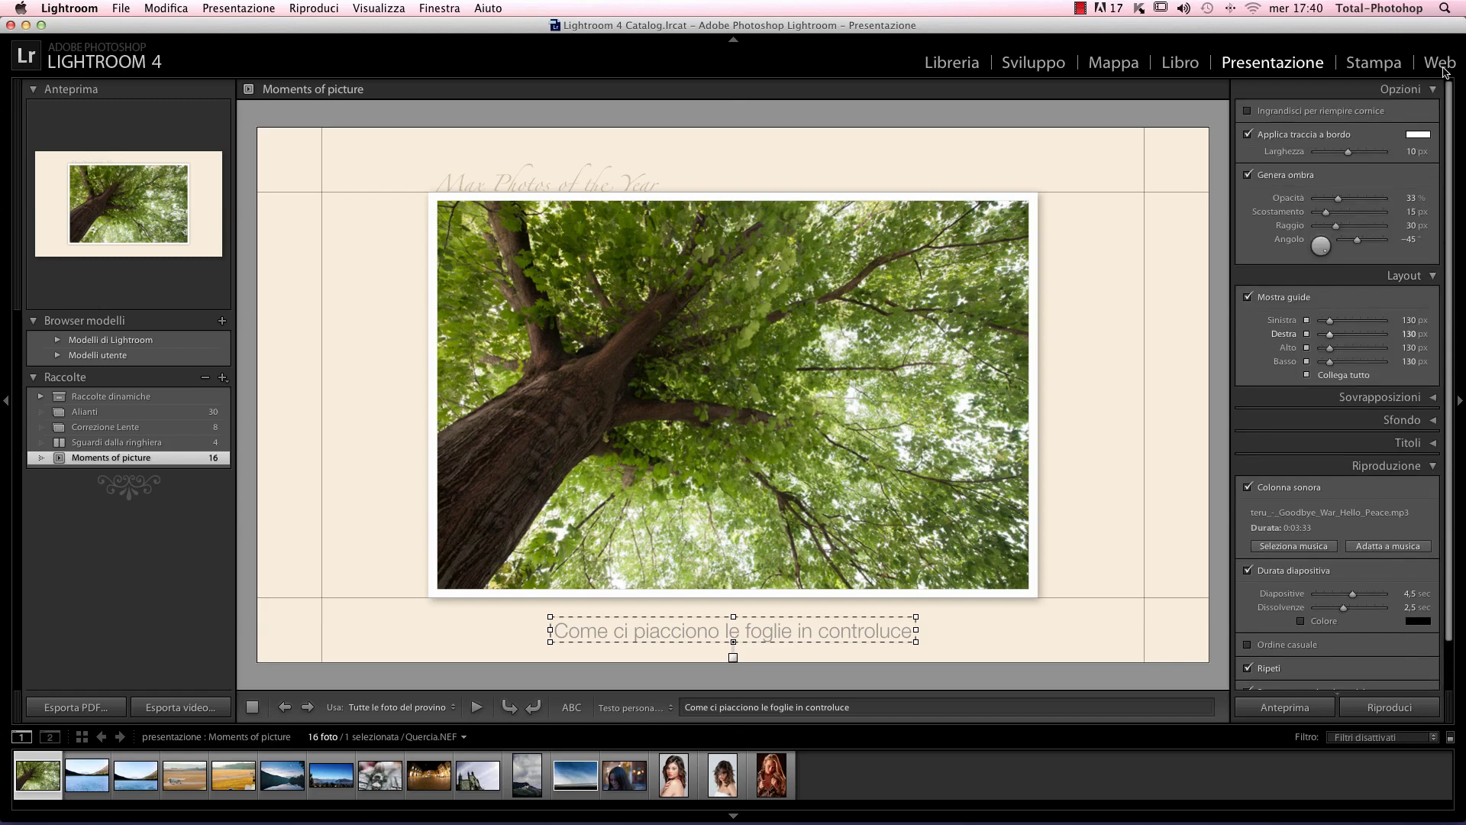
click(1434, 90)
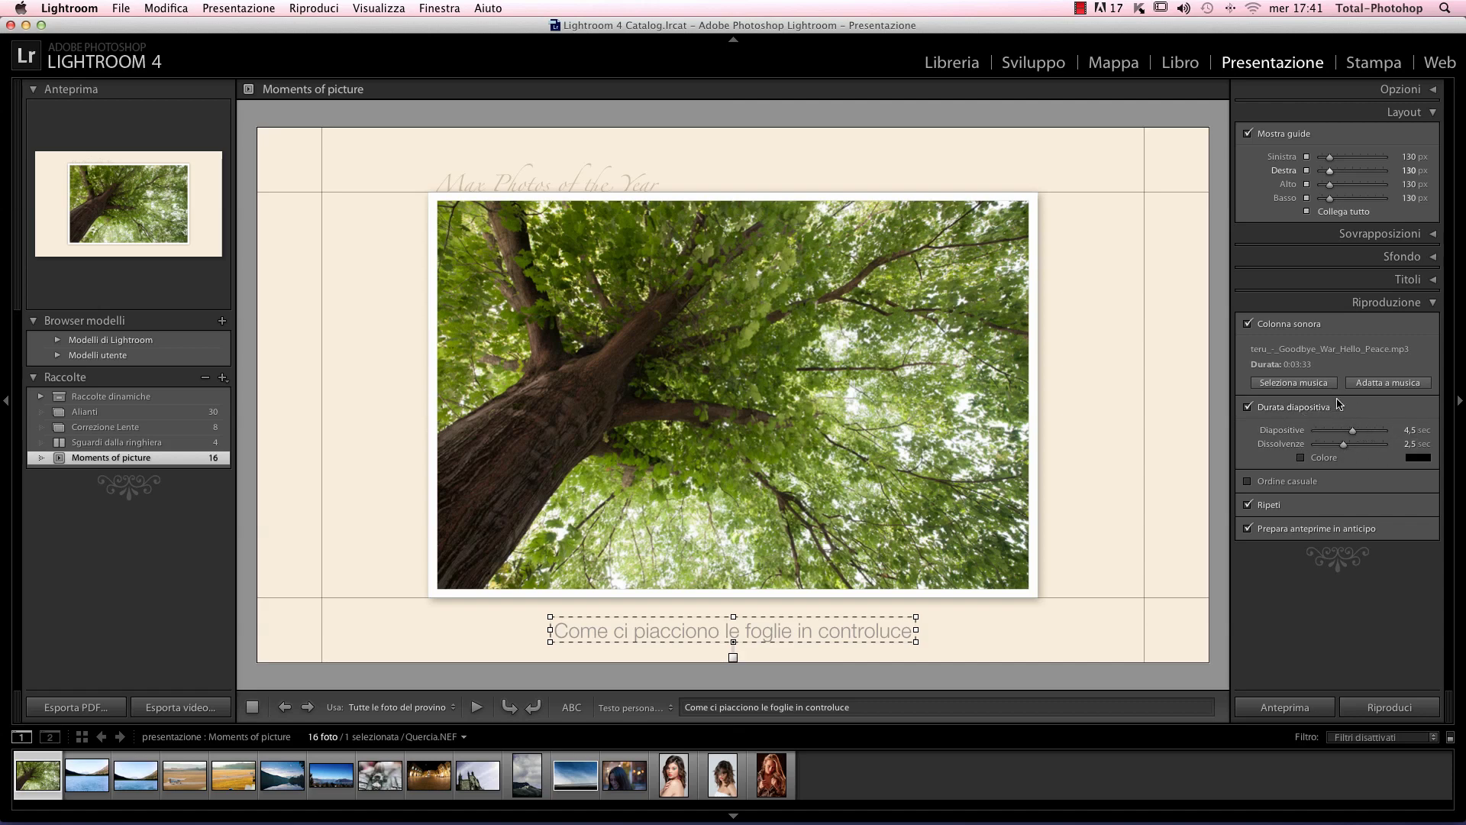
click(1397, 391)
drag(1367, 431, 1347, 433)
drag(1345, 445, 1350, 446)
Step: Change the fade colour to a dark grey at L 38%
click(1422, 459)
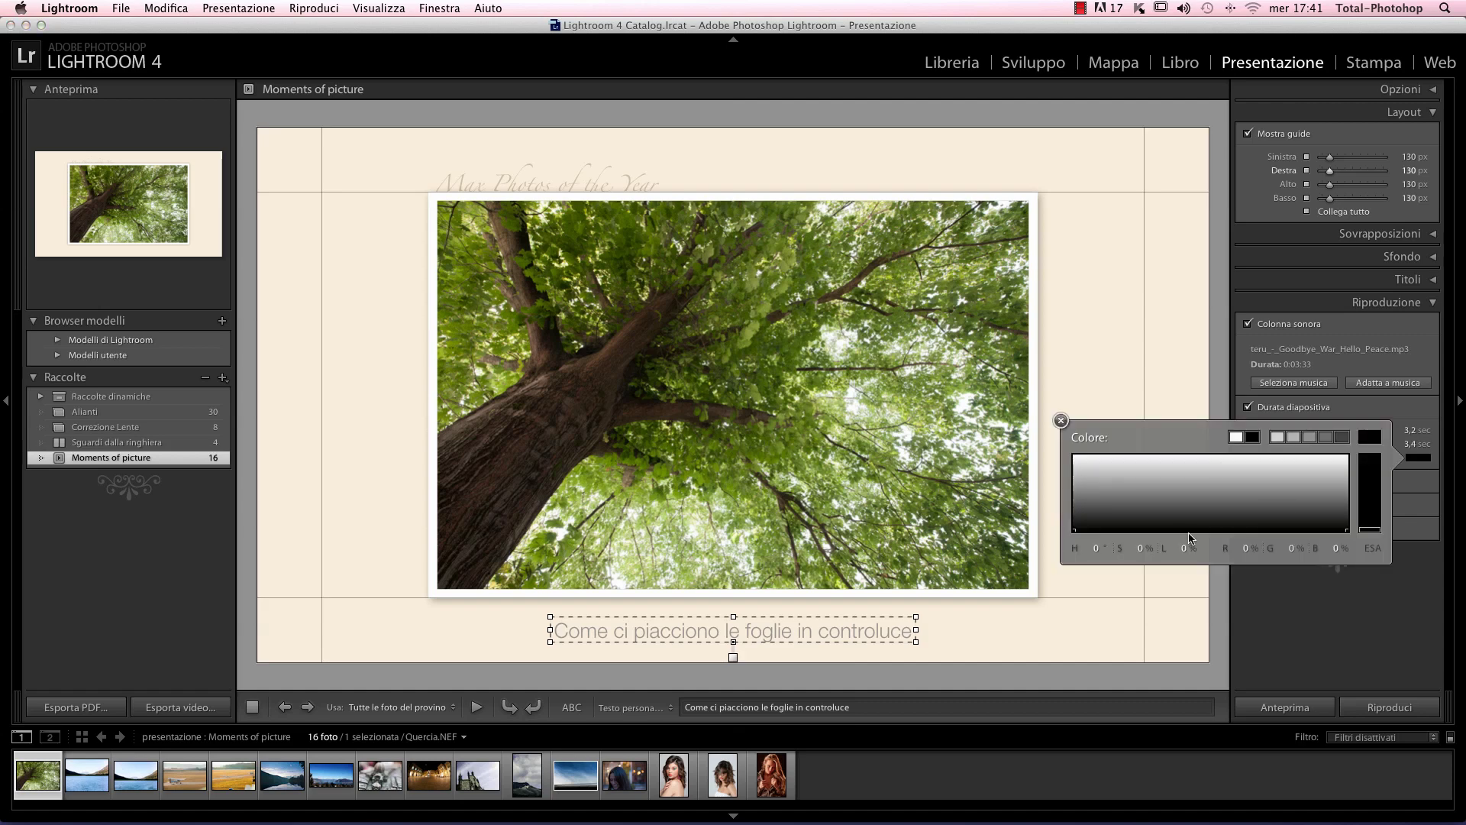
click(1097, 502)
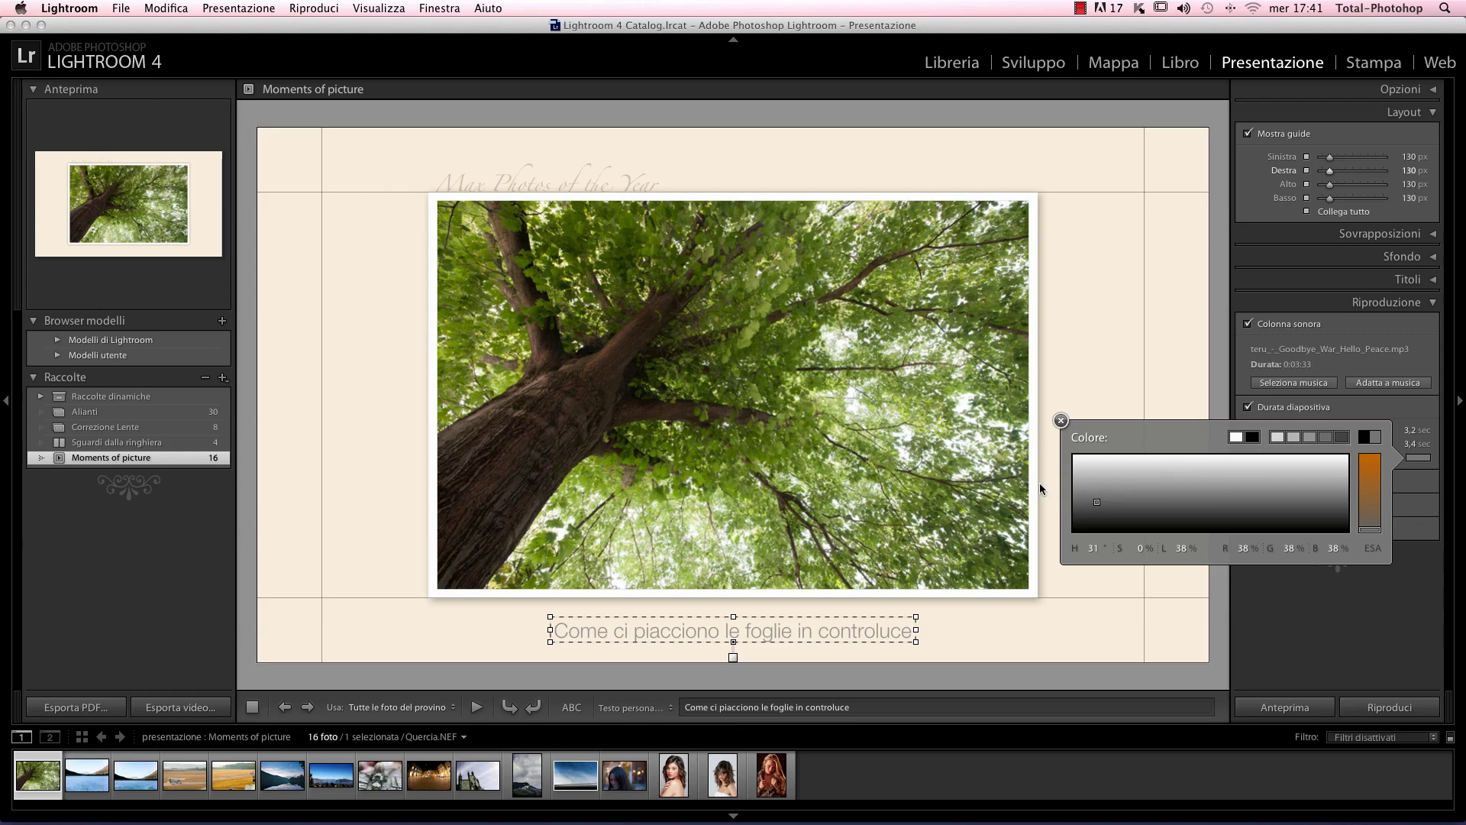
click(1061, 420)
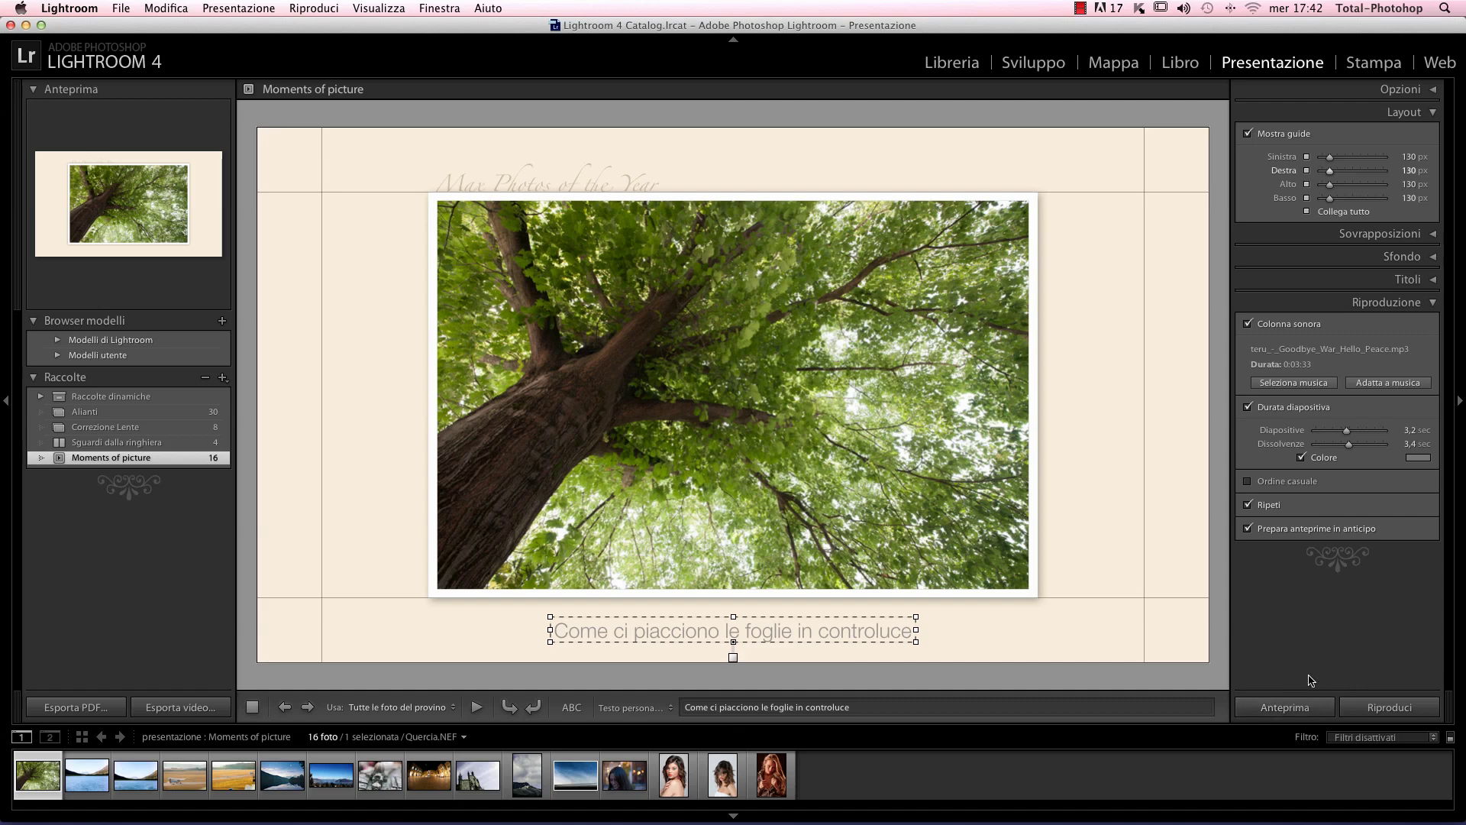
click(1284, 709)
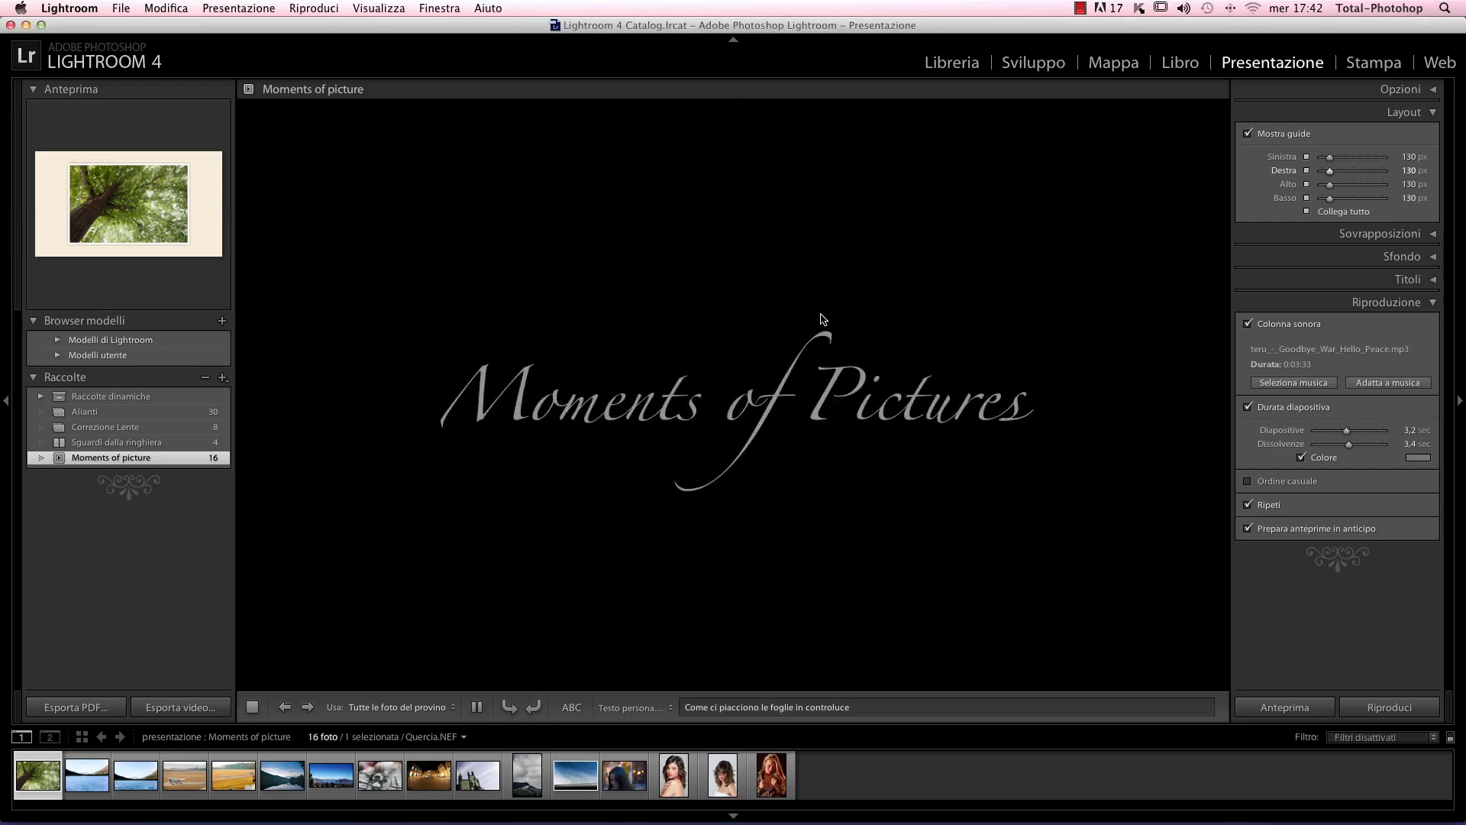
click(478, 709)
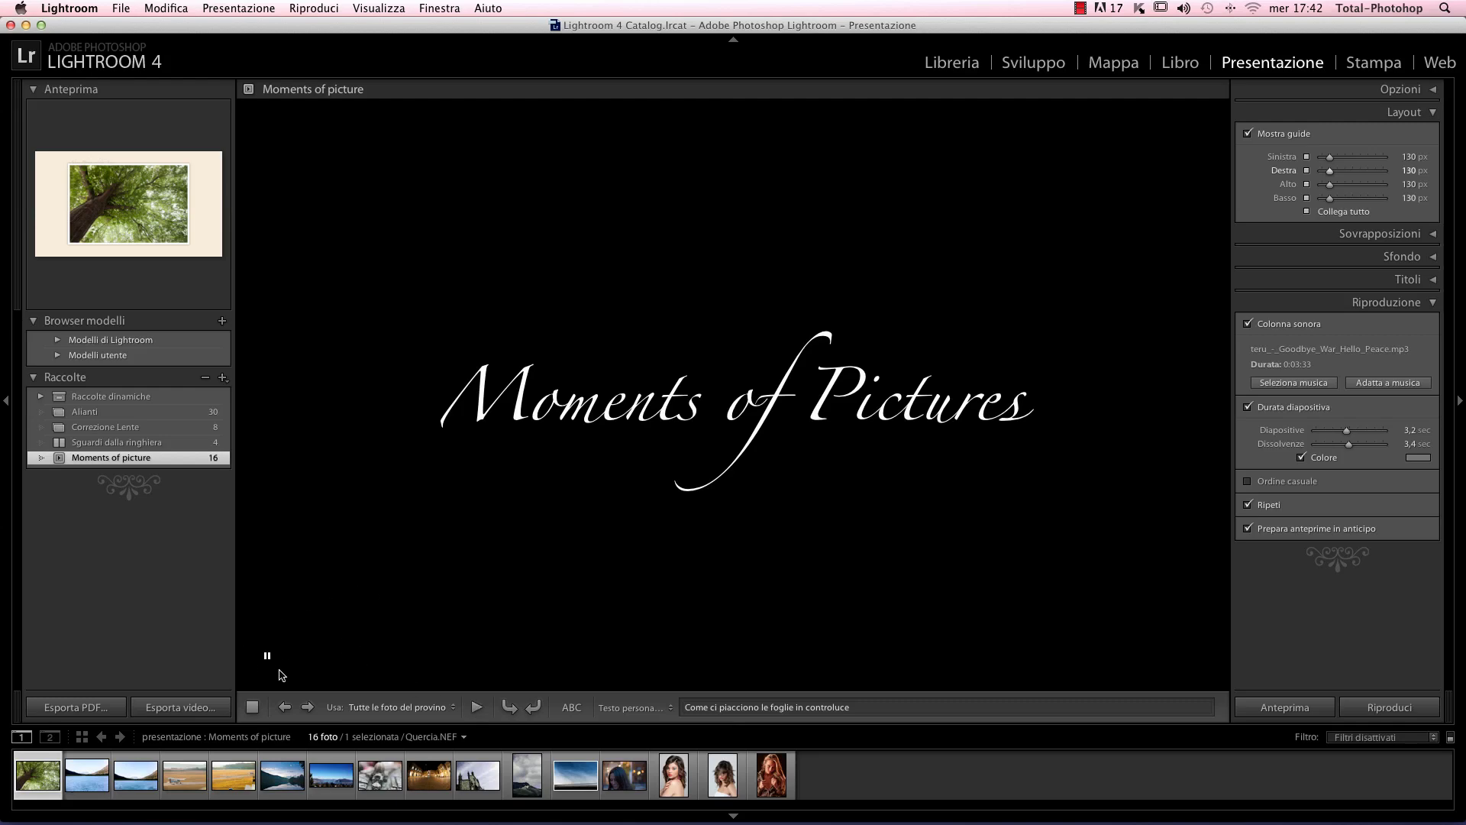
click(764, 426)
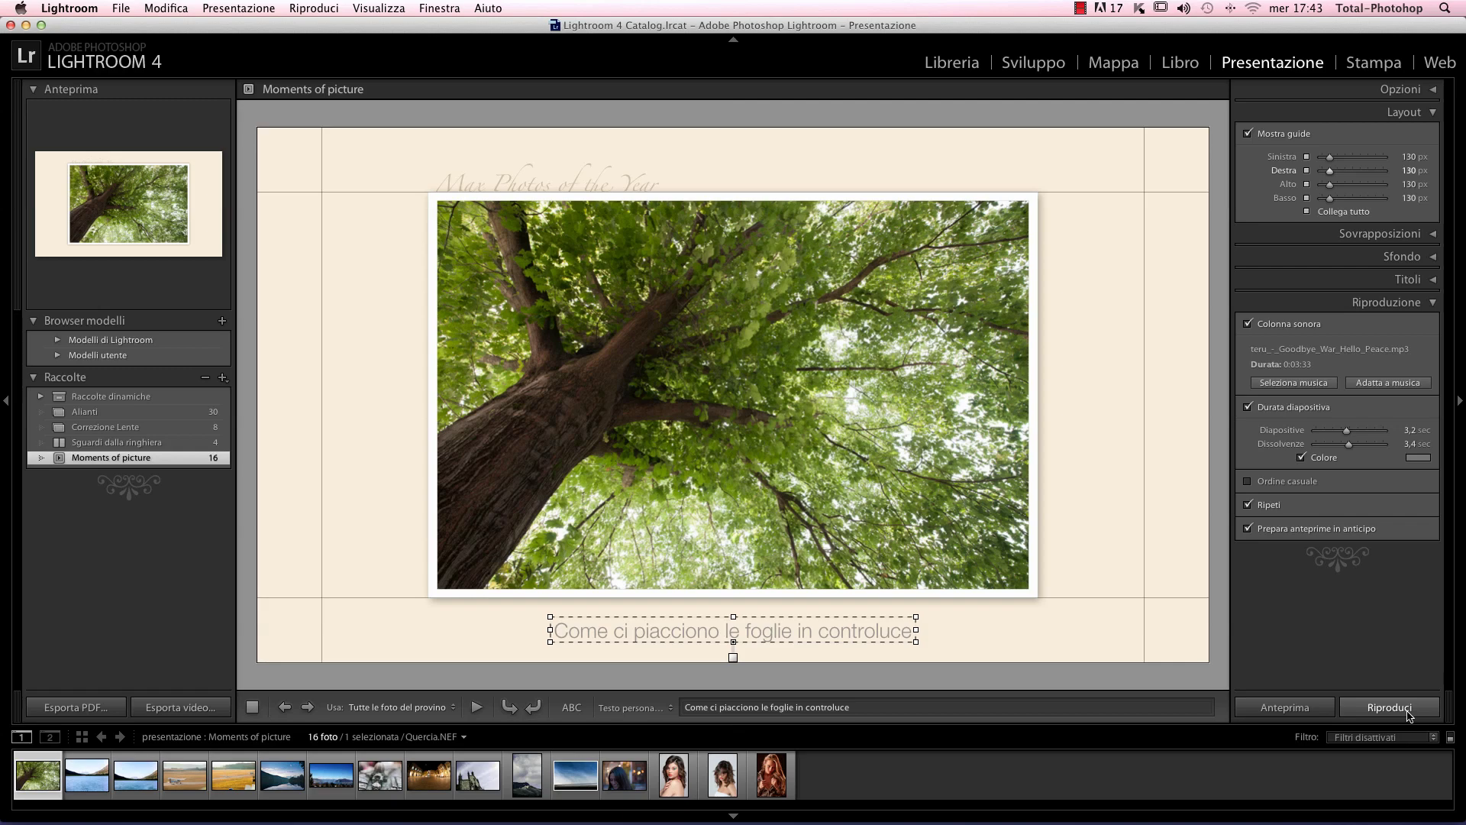
Step: Start full-screen playback of the tree slideshow with Riproduci
click(1389, 708)
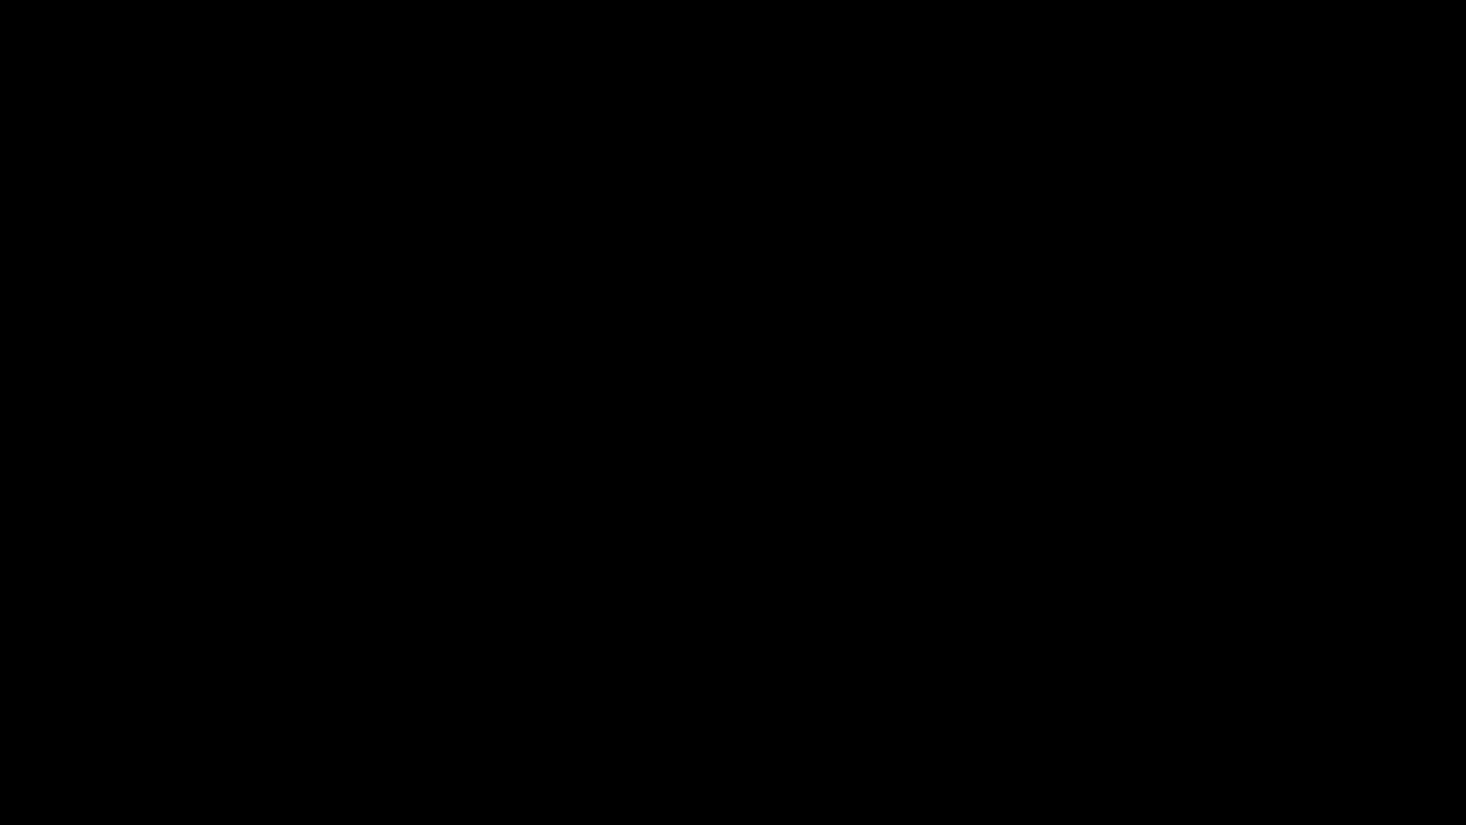